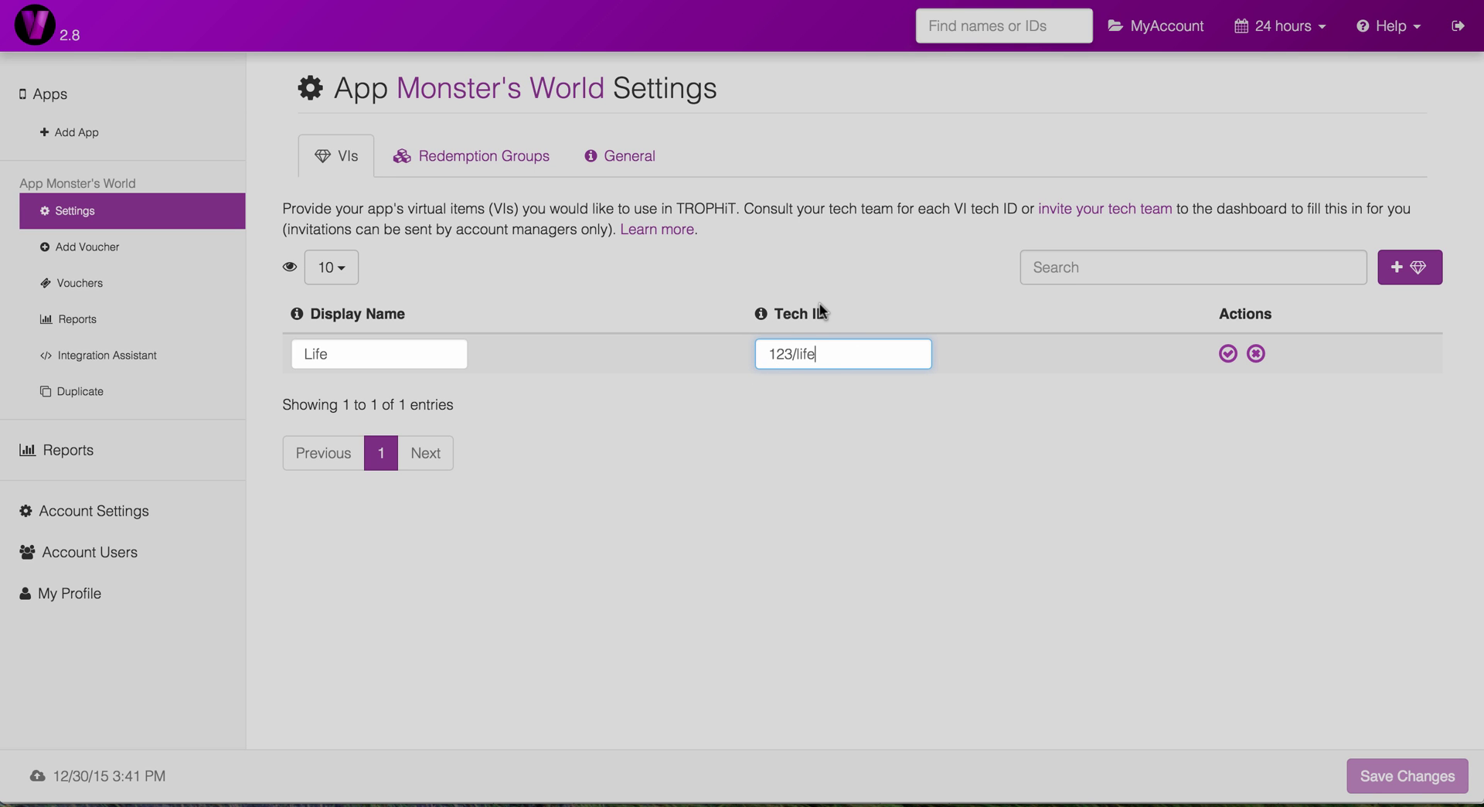
# Confirm the Life virtual item with tech ID 123/life and save the app settings.
pyautogui.click(1229, 353)
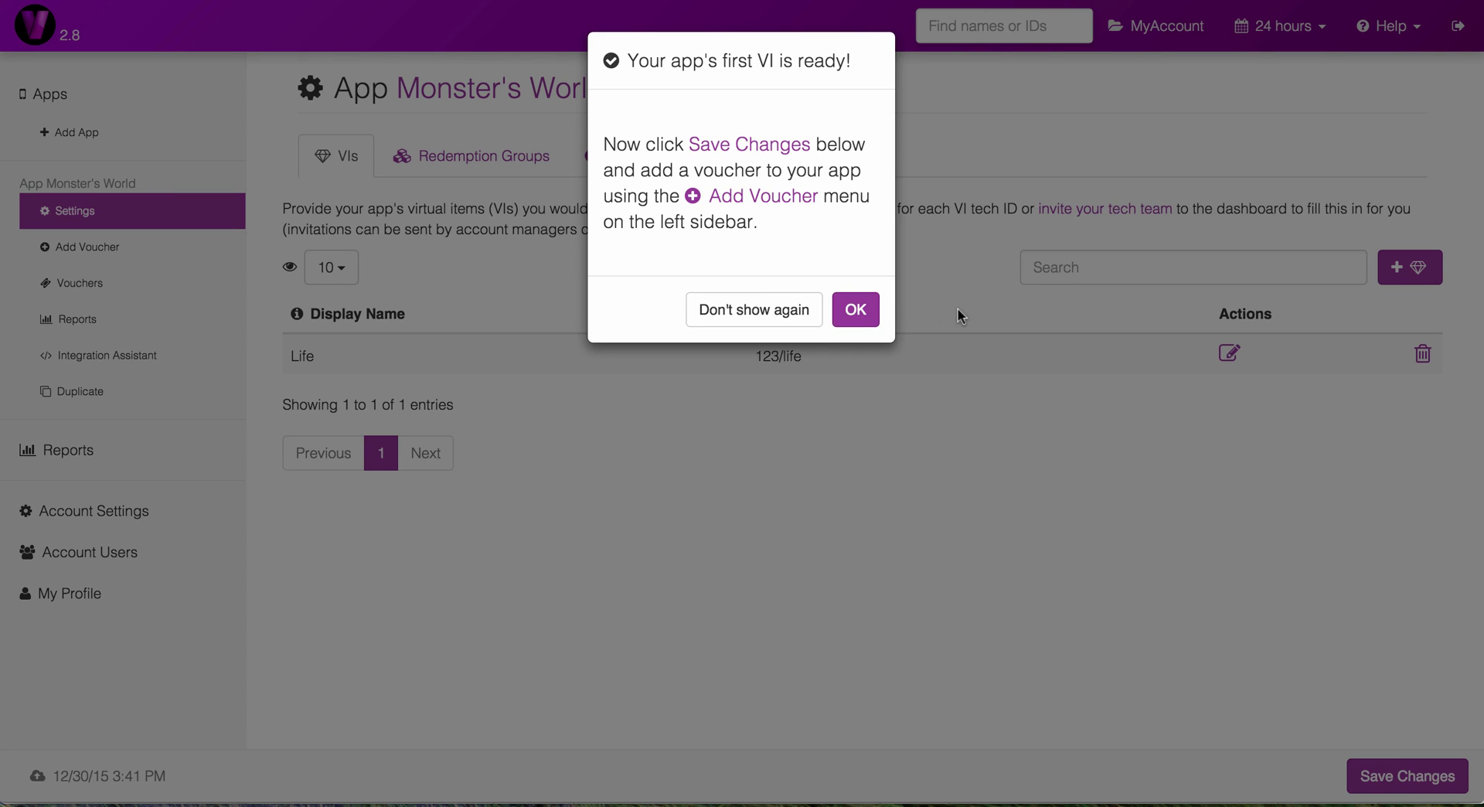
pyautogui.click(856, 309)
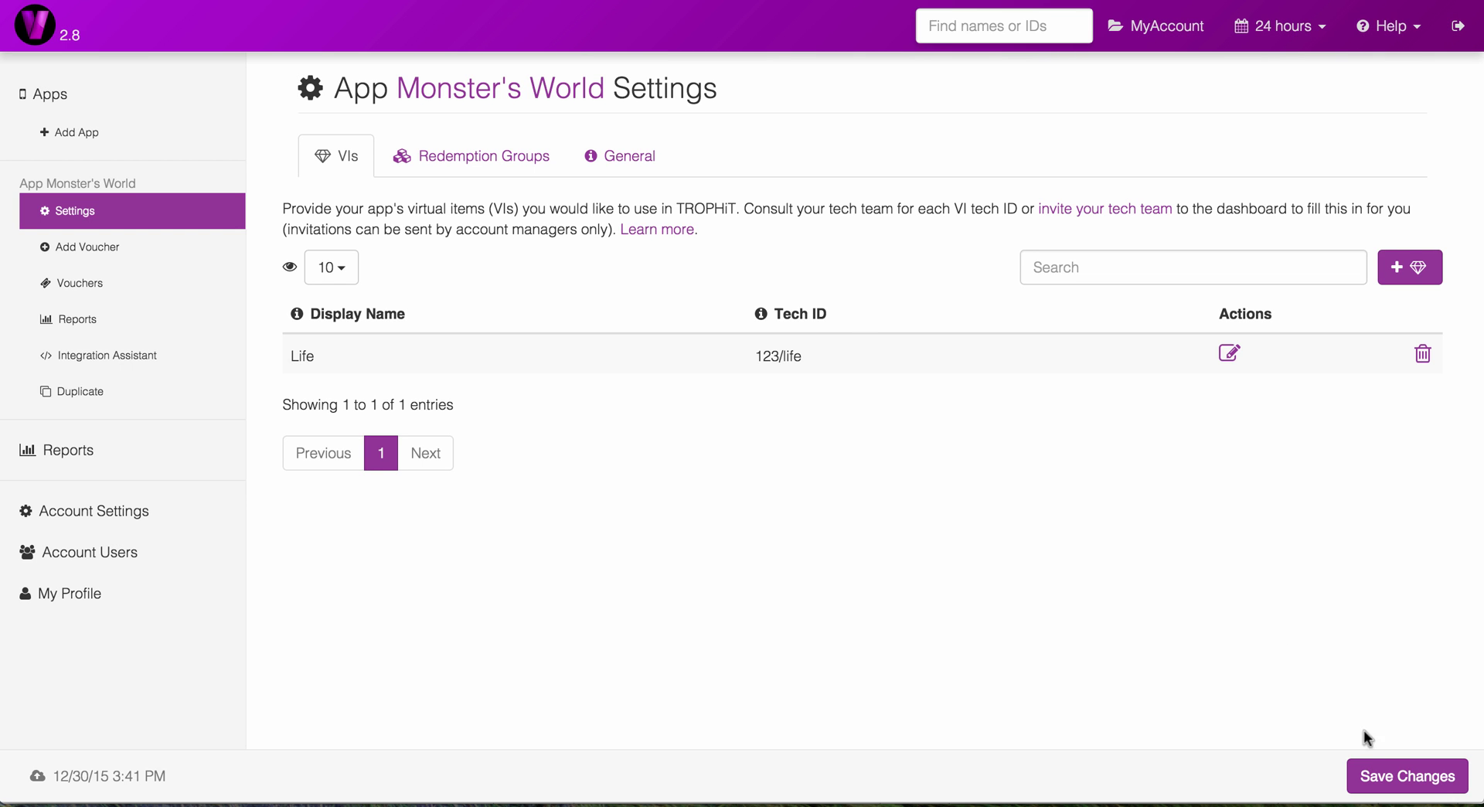
pyautogui.click(1380, 775)
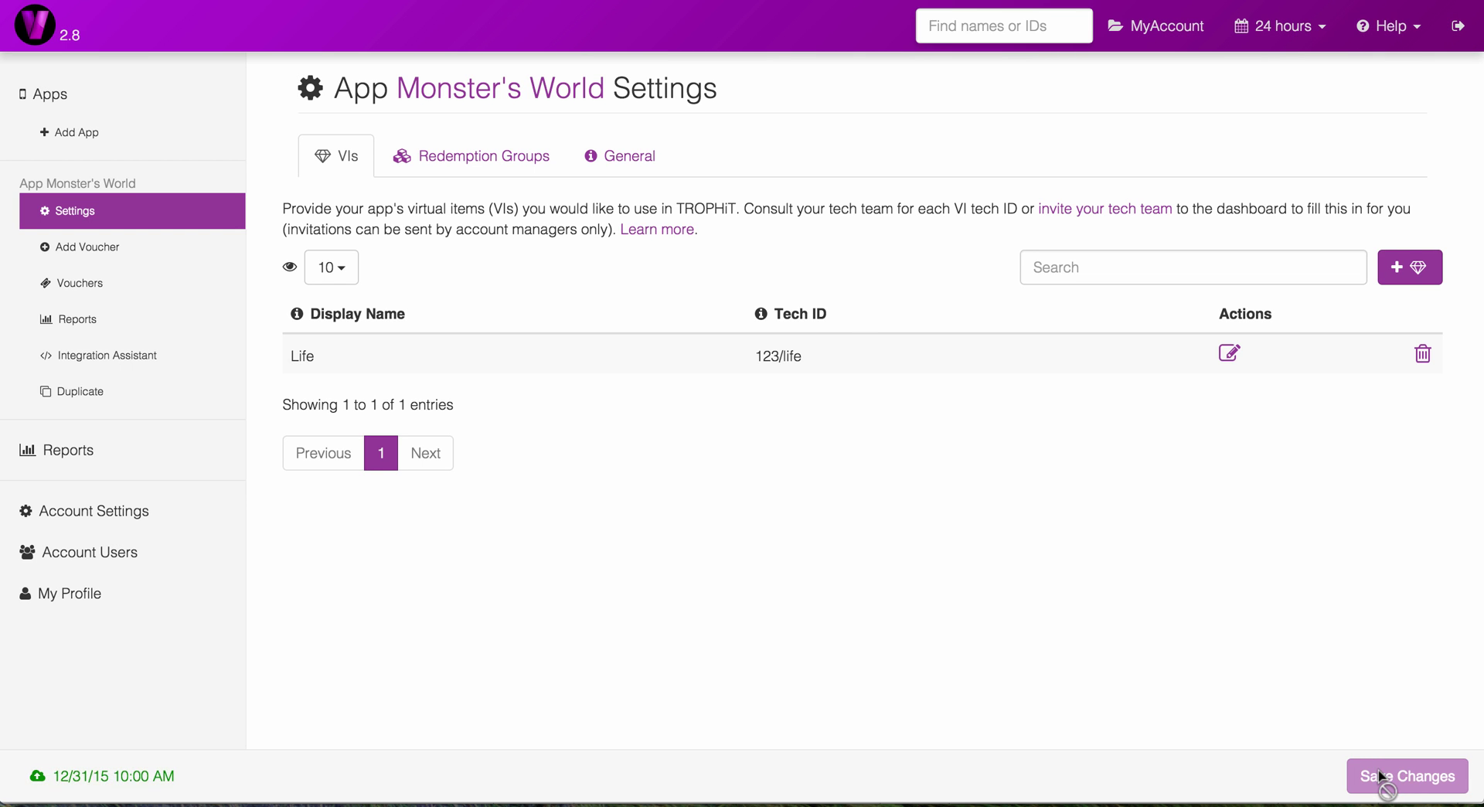
# Start a new voucher for Monster's World and add a quantity of 1 Life to its value.
pyautogui.click(116, 253)
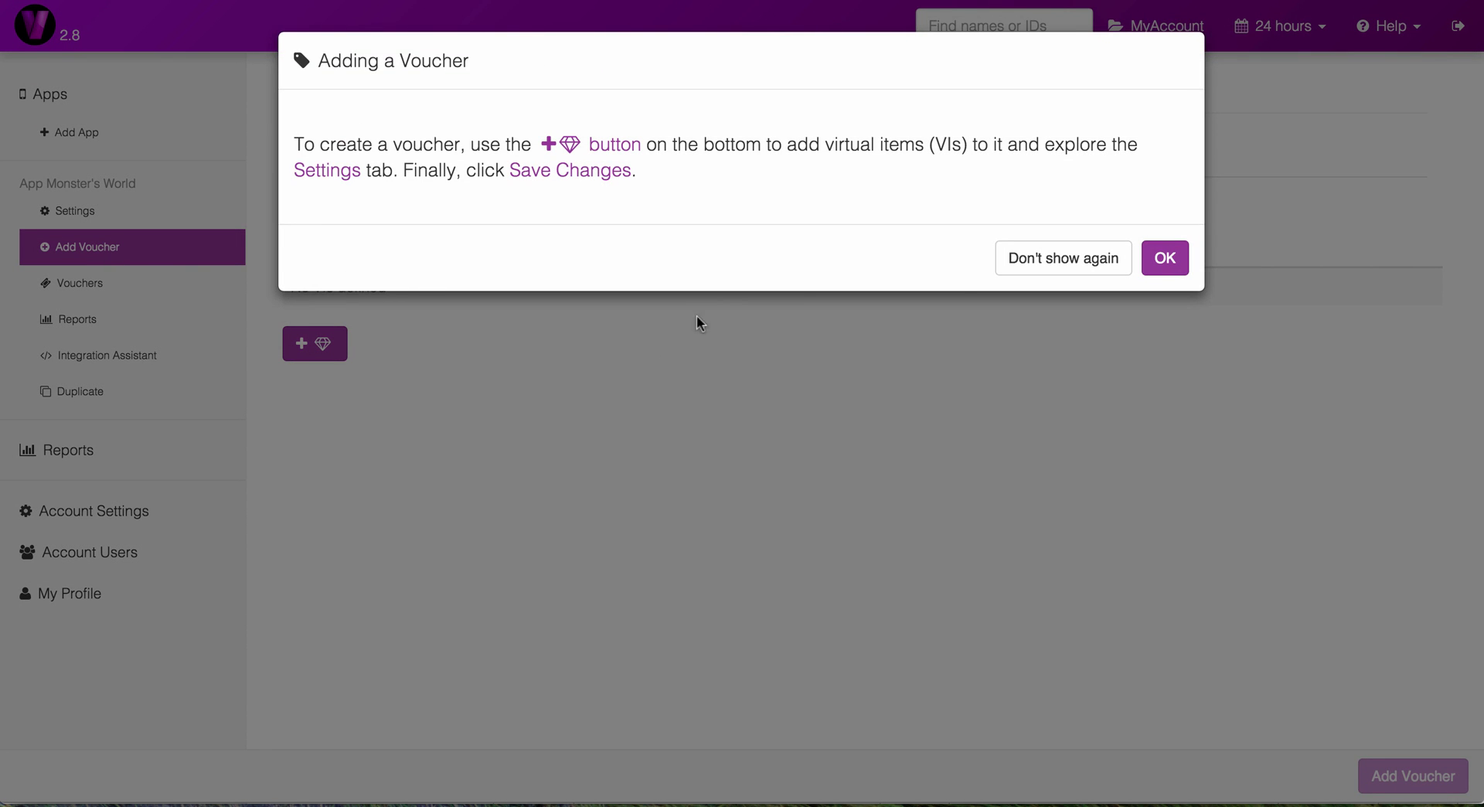
pyautogui.click(1155, 265)
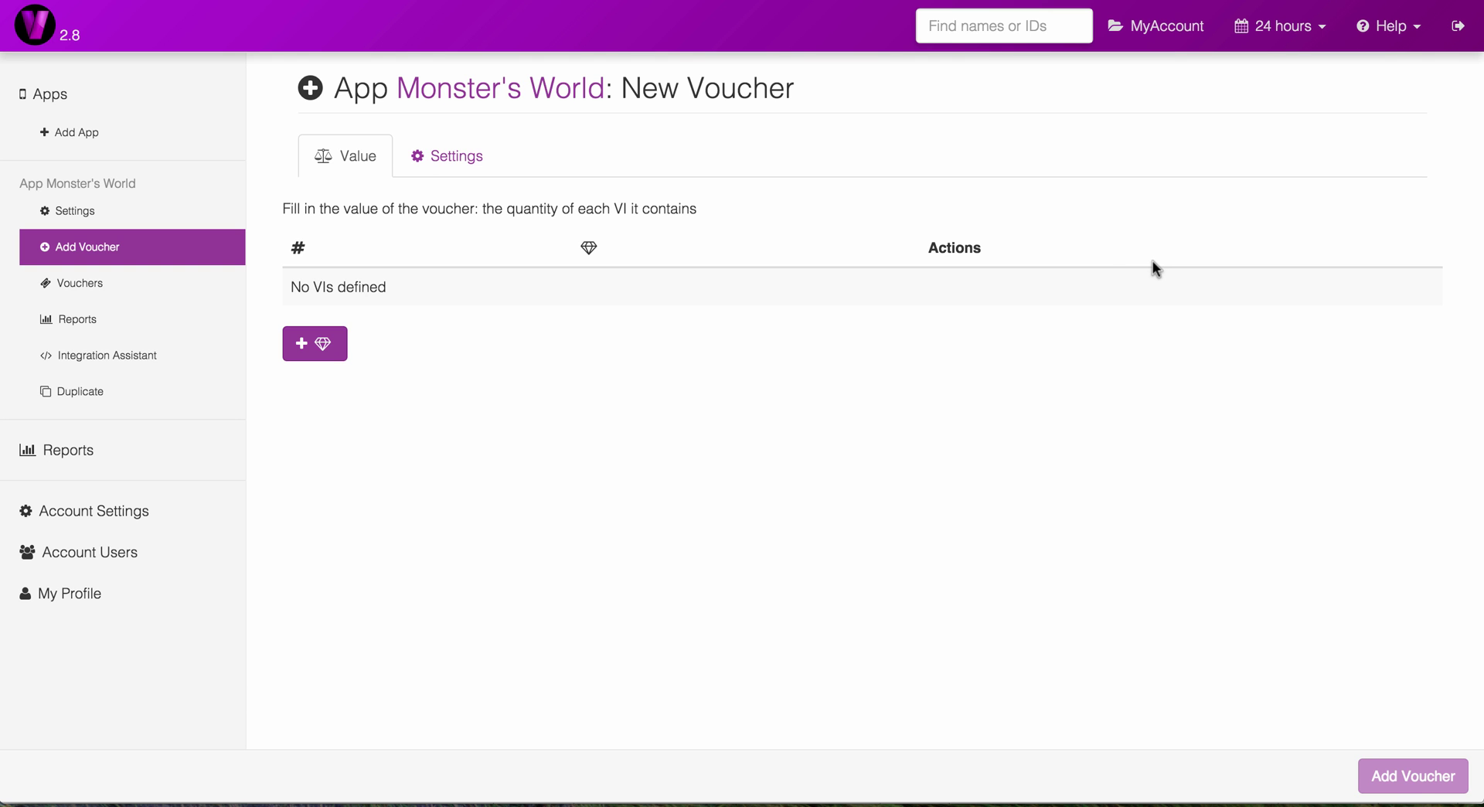
pyautogui.click(333, 341)
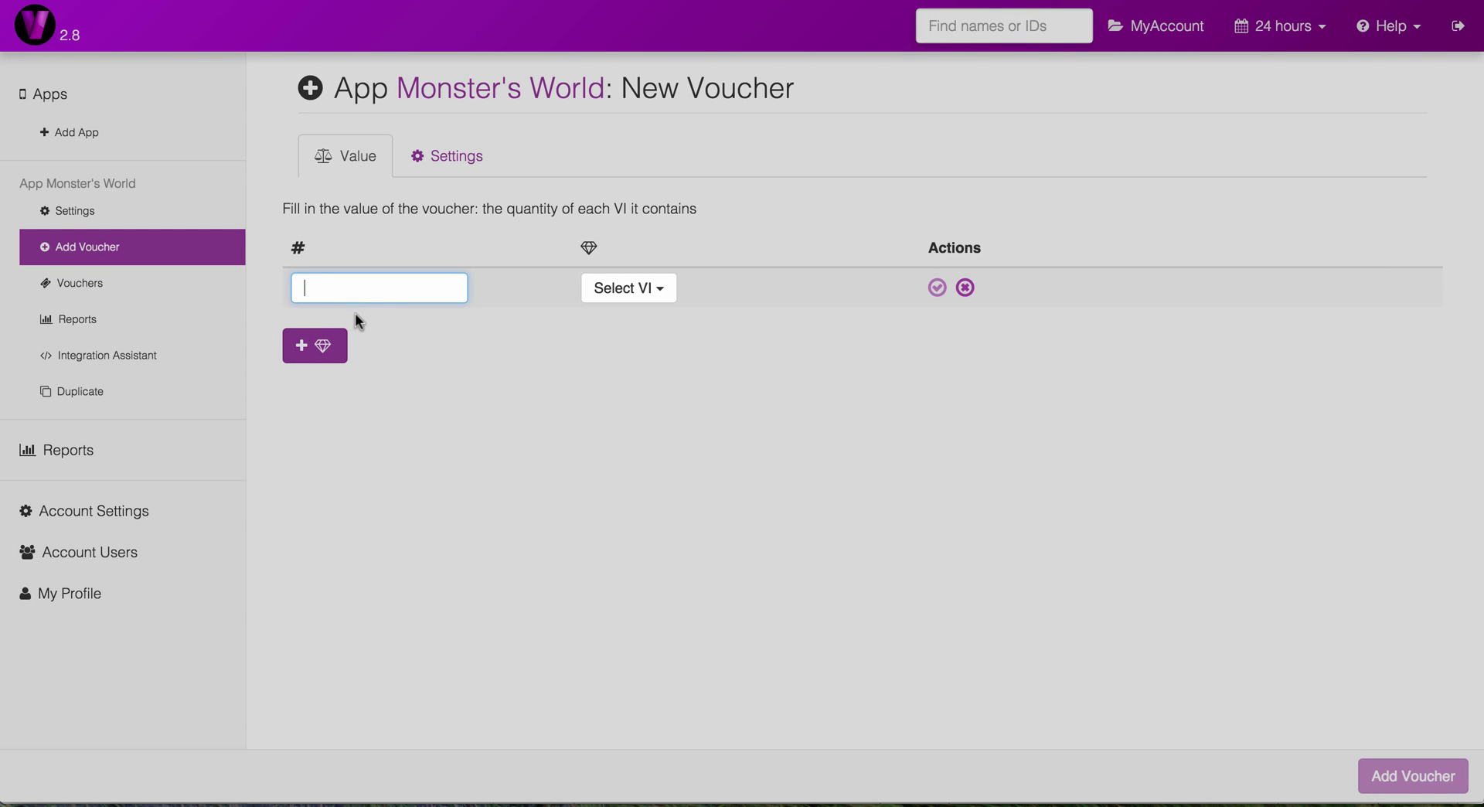
pyautogui.write('1')
pyautogui.click(613, 290)
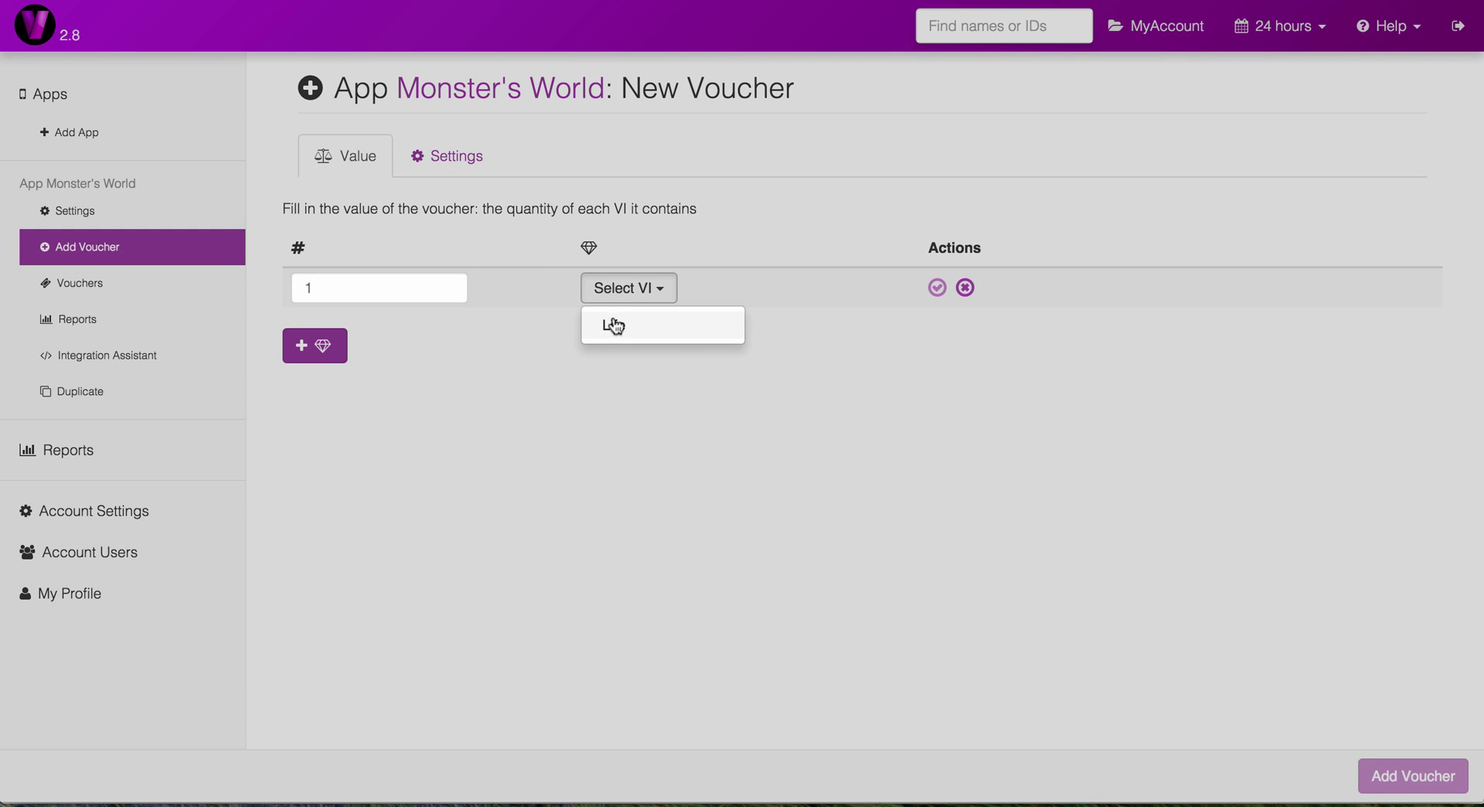
pyautogui.click(614, 325)
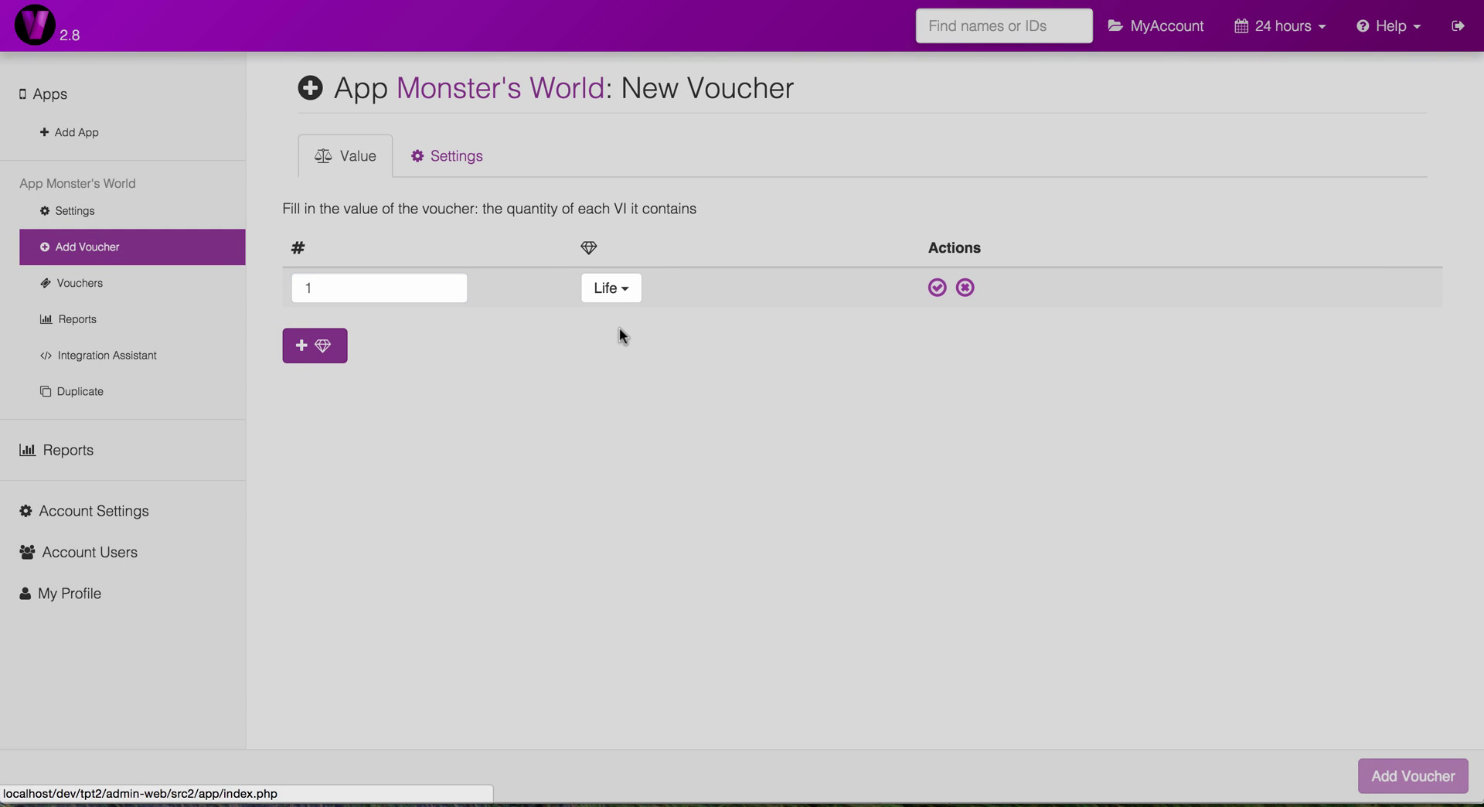
pyautogui.click(937, 289)
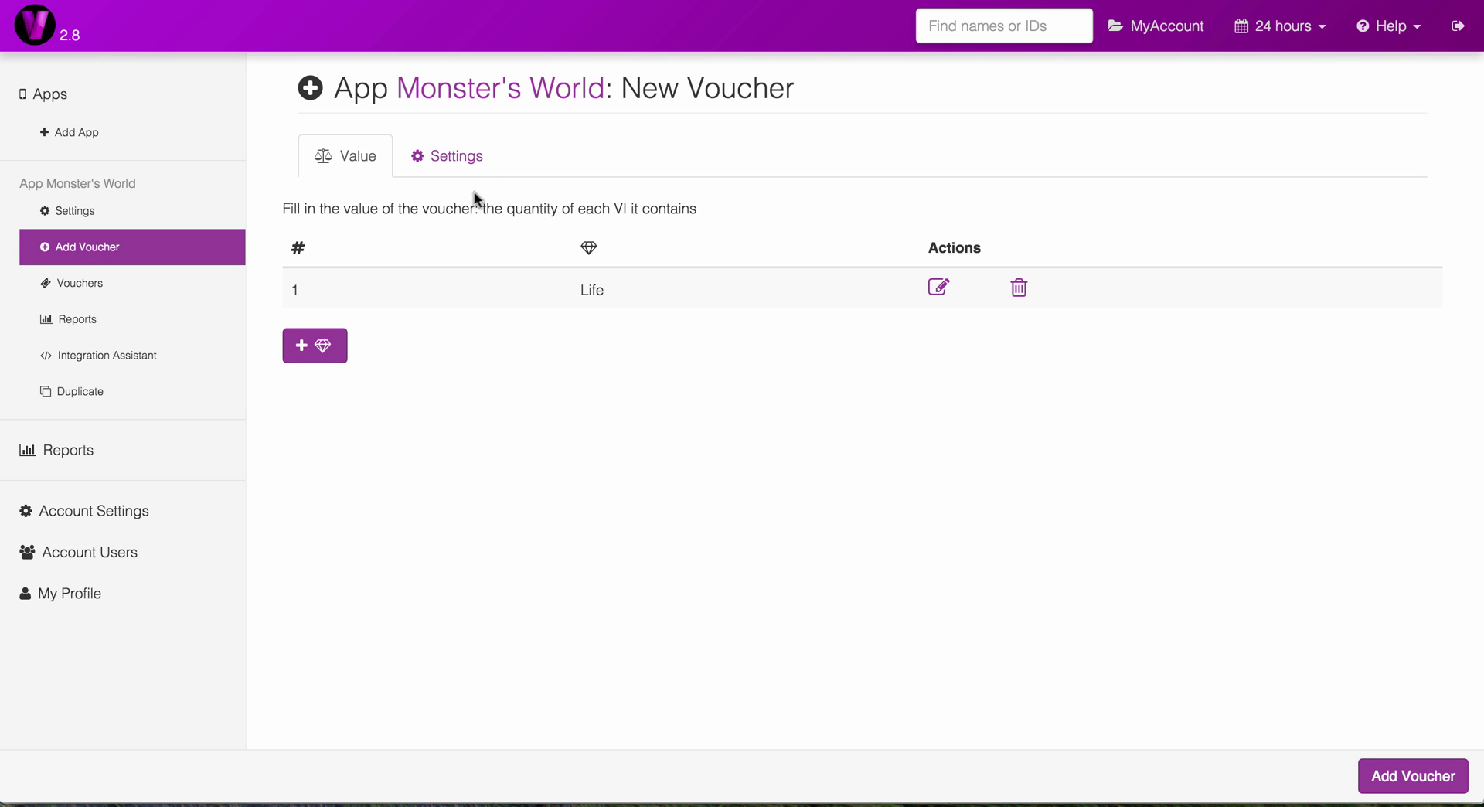
# Set the new voucher to never expire and make it anonymous.
pyautogui.click(450, 156)
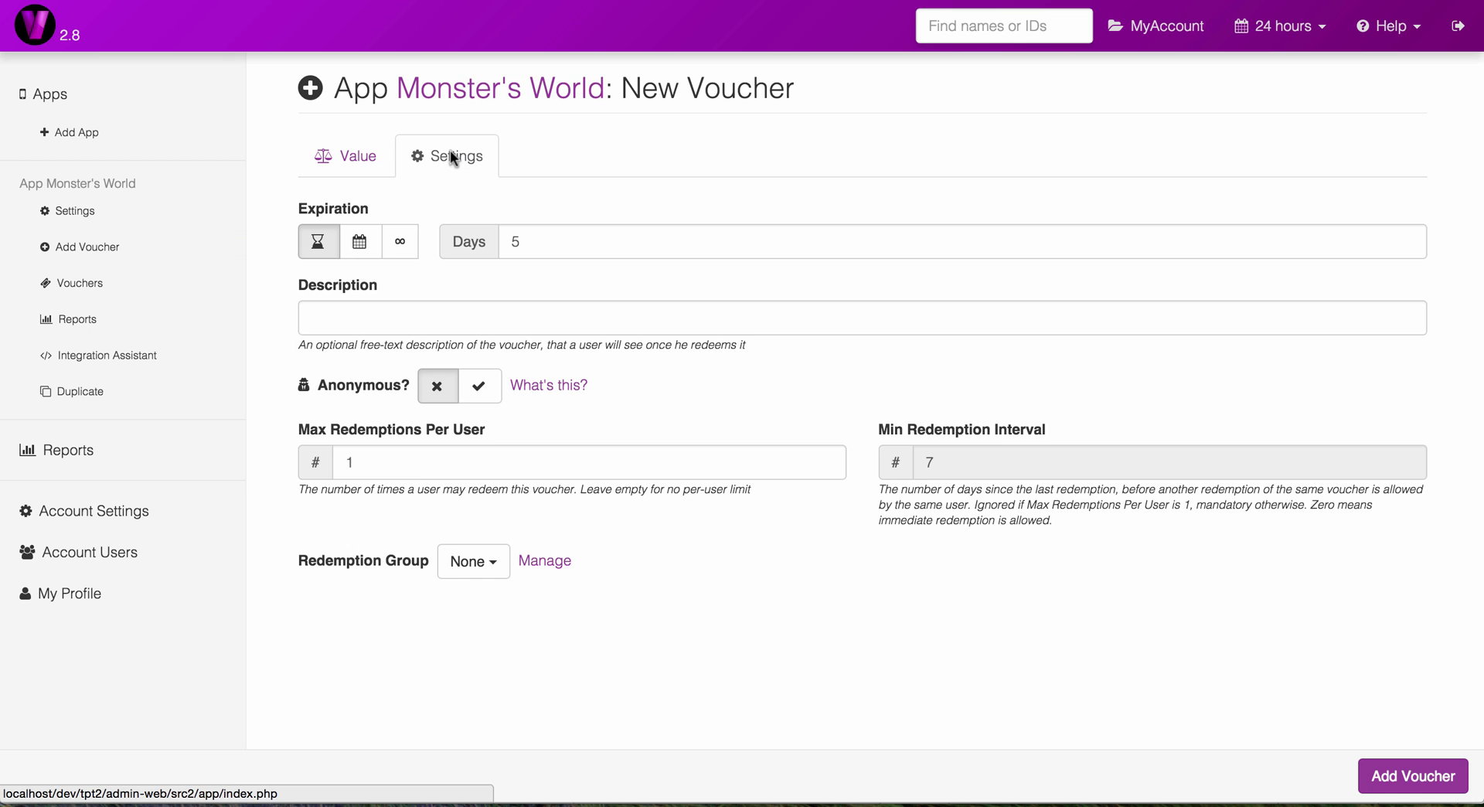
pyautogui.click(401, 241)
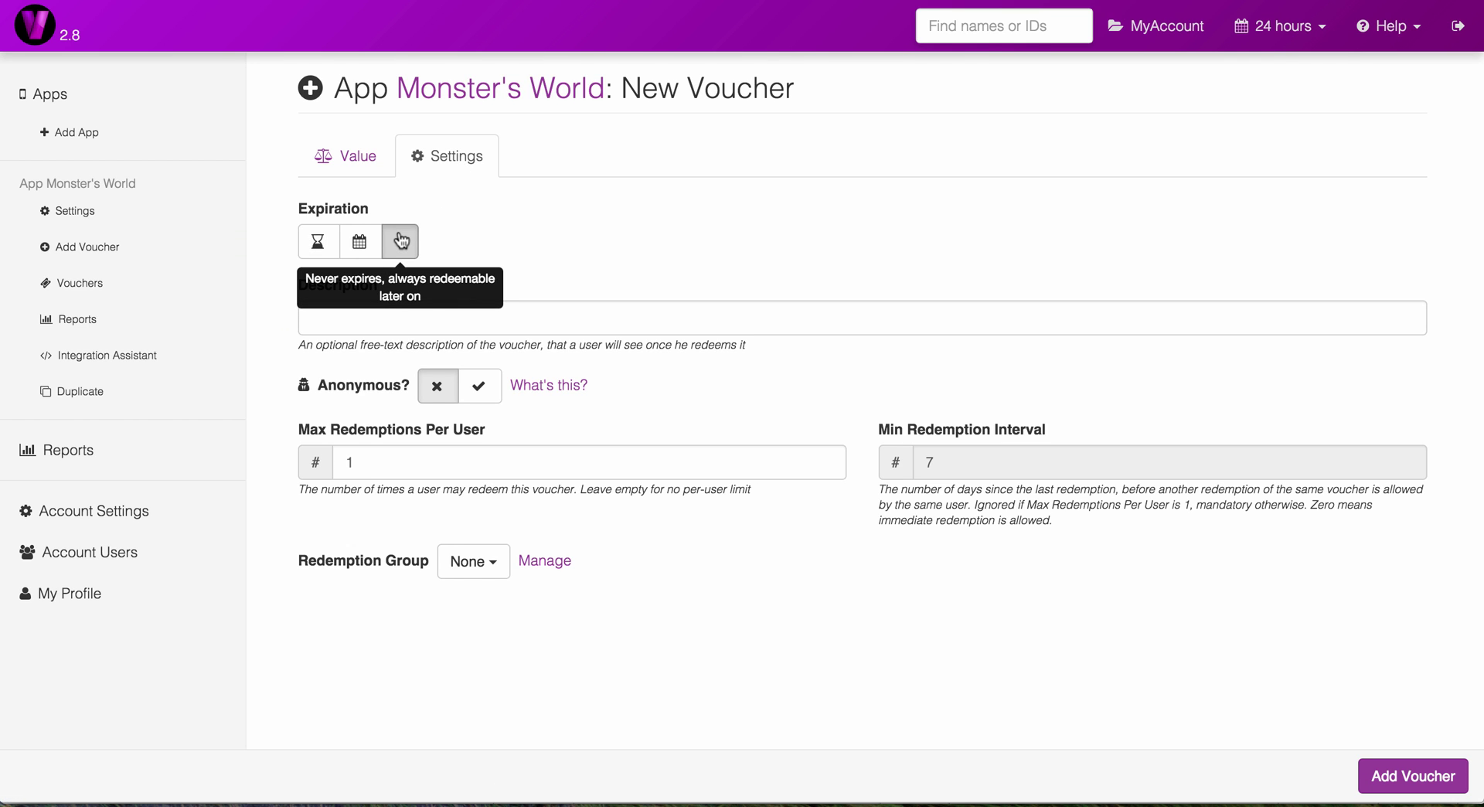
pyautogui.click(476, 391)
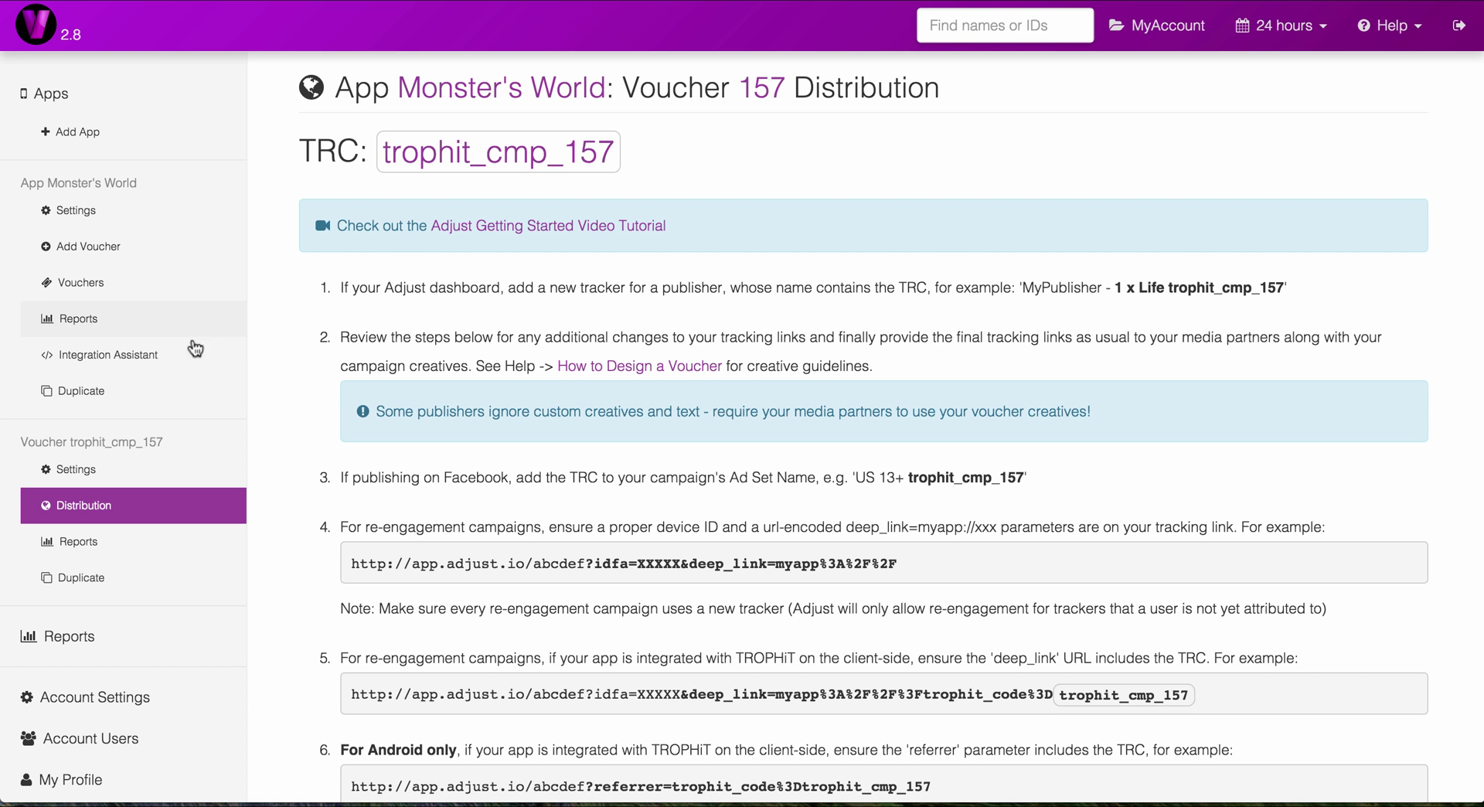
# Open the app's Integration Assistant and download the TrophitAttributionHandler class.
pyautogui.click(140, 357)
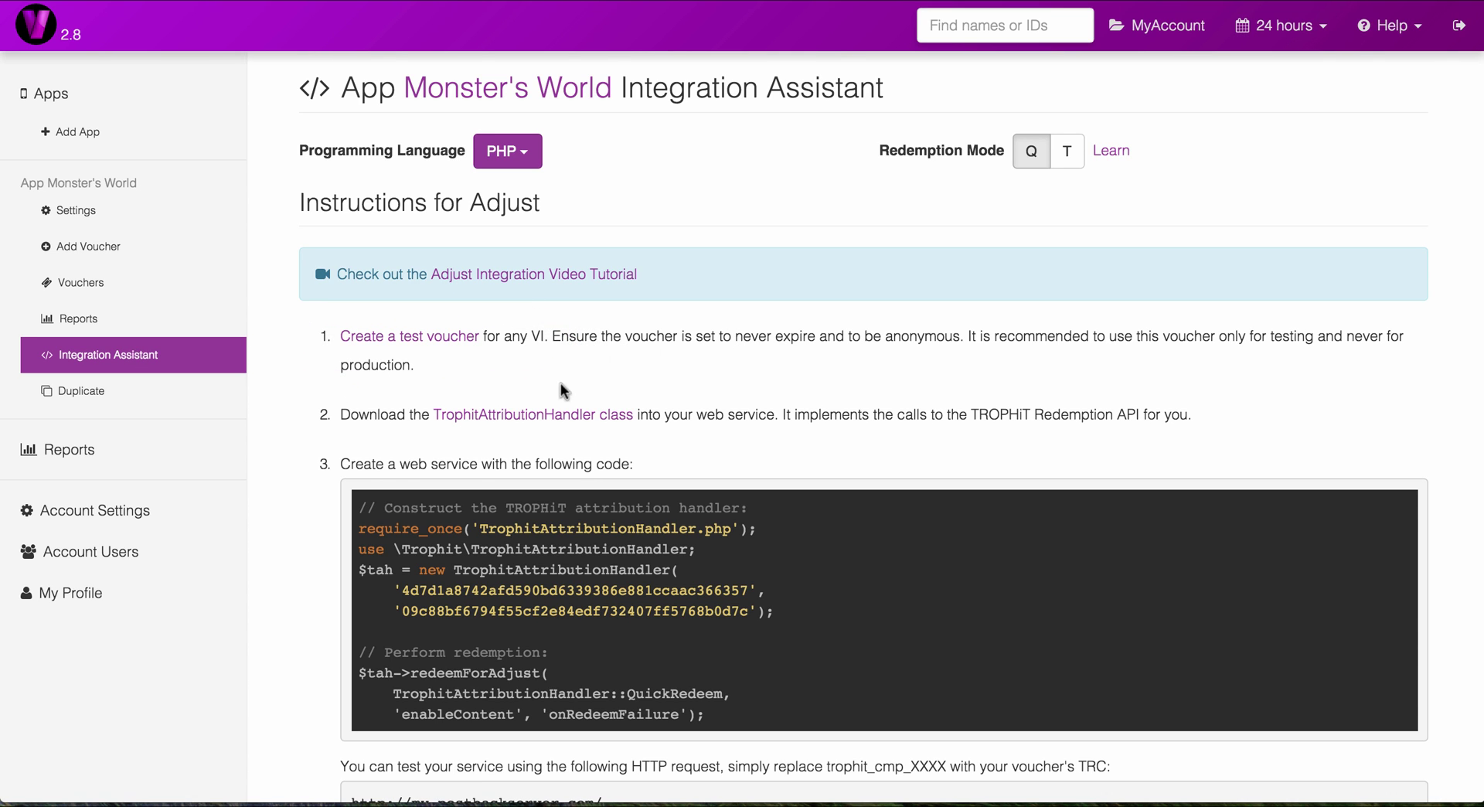
pyautogui.click(533, 415)
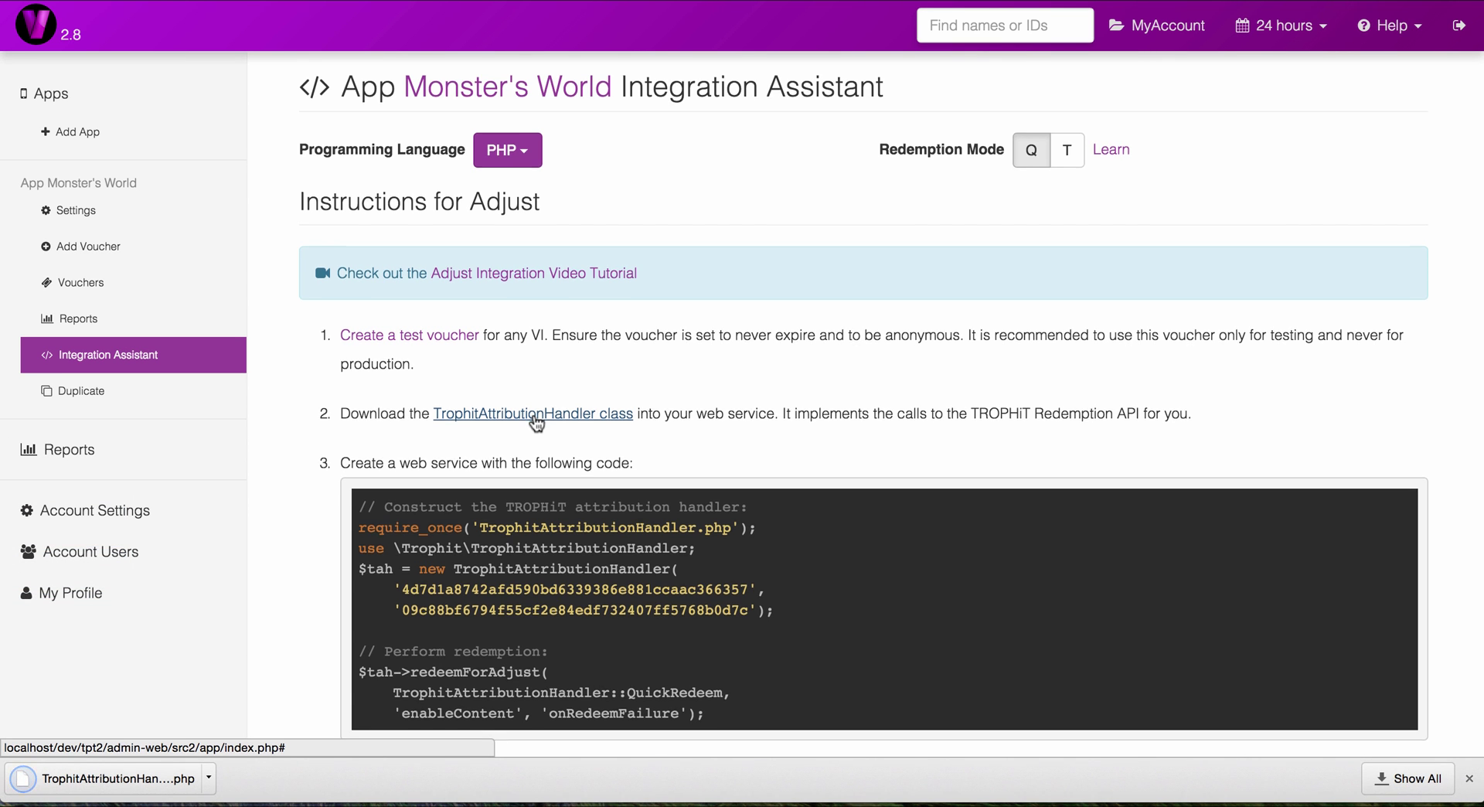
# Examine the sample web service code, its redeemForAdjust call and enableContent callback, and the HTTP test request in instruction 3.
pyautogui.scroll(-3, 536, 422)
pyautogui.scroll(-3, 536, 422)
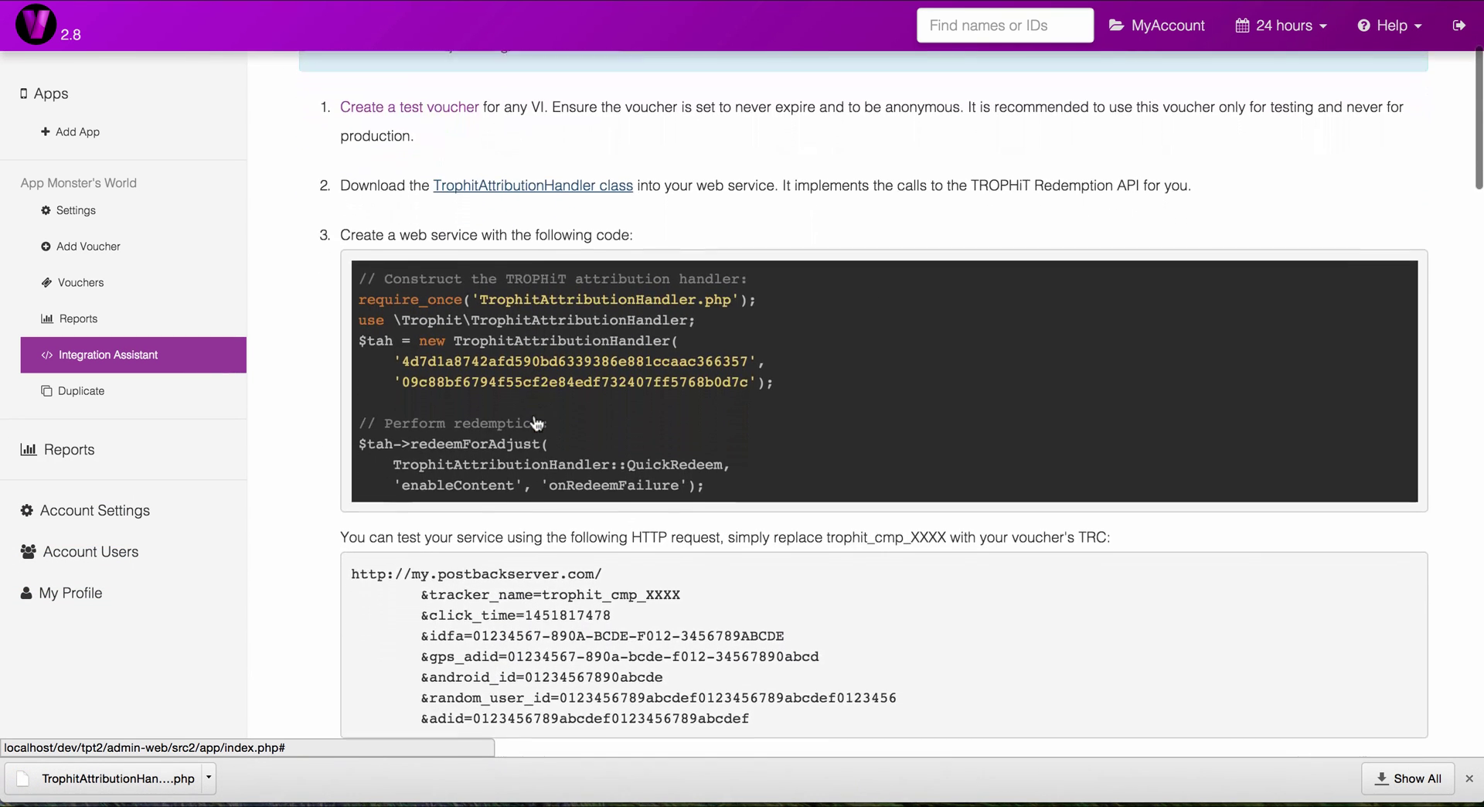
pyautogui.scroll(1, 535, 416)
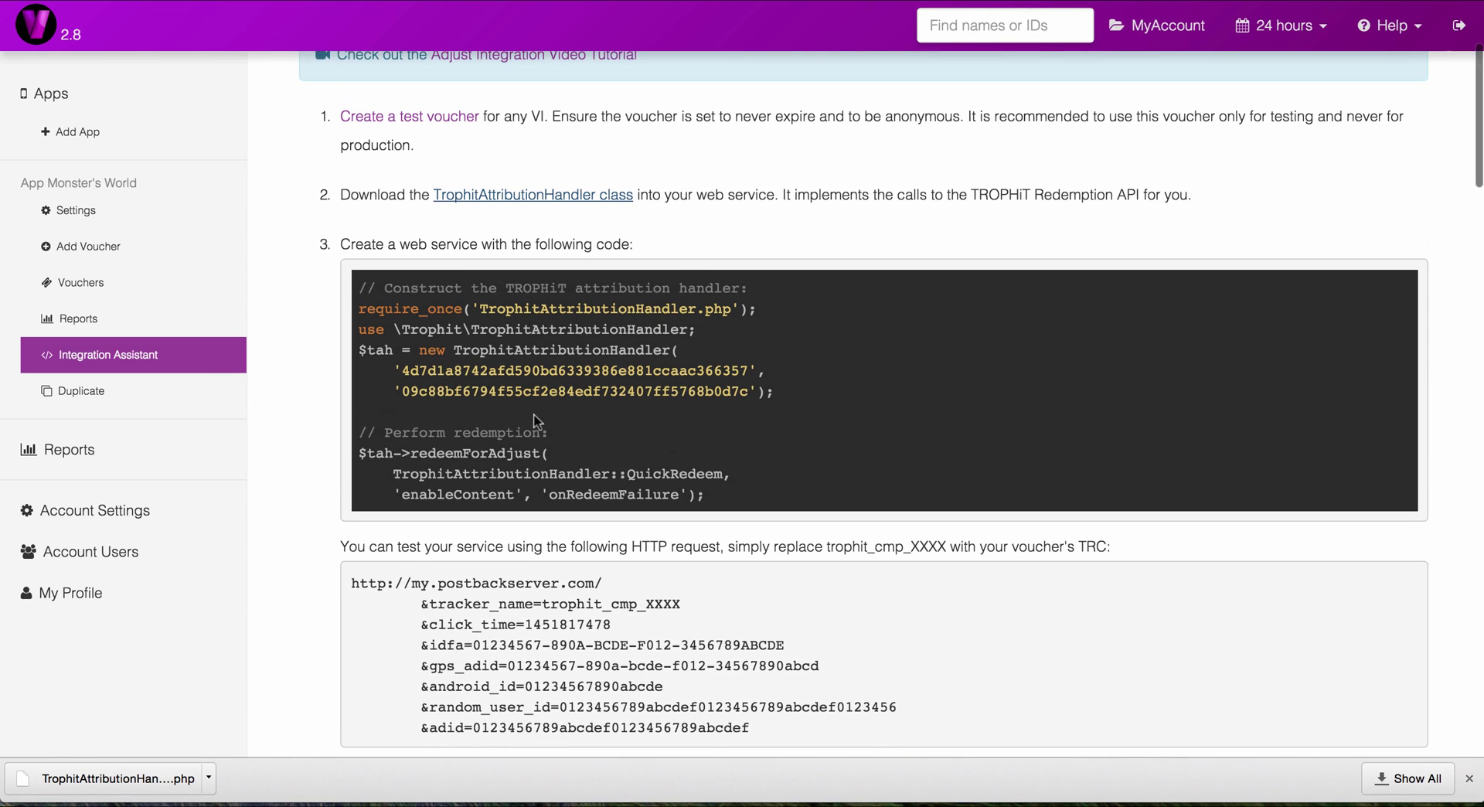
pyautogui.tripleClick(431, 328)
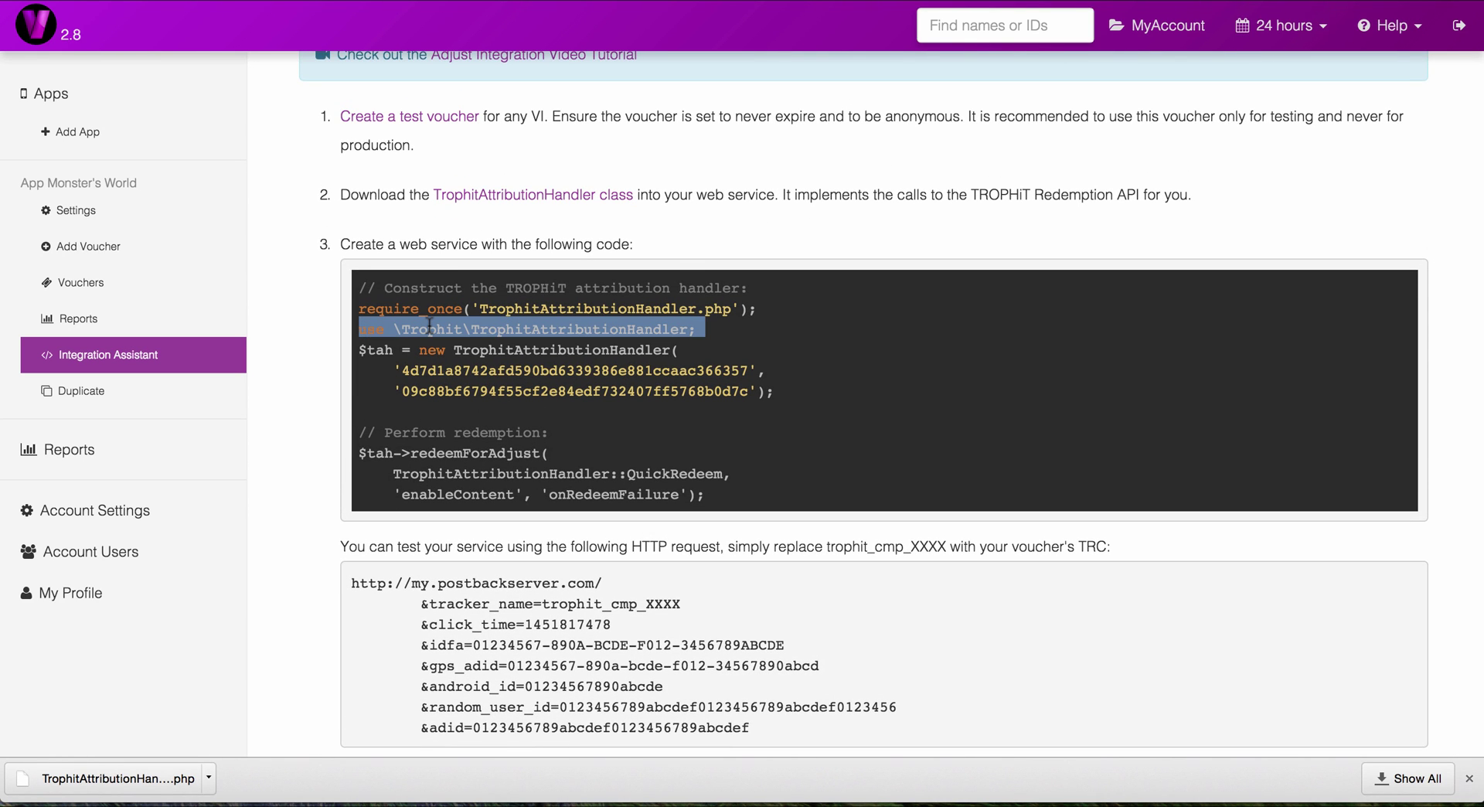
pyautogui.click(477, 405)
pyautogui.doubleClick(470, 452)
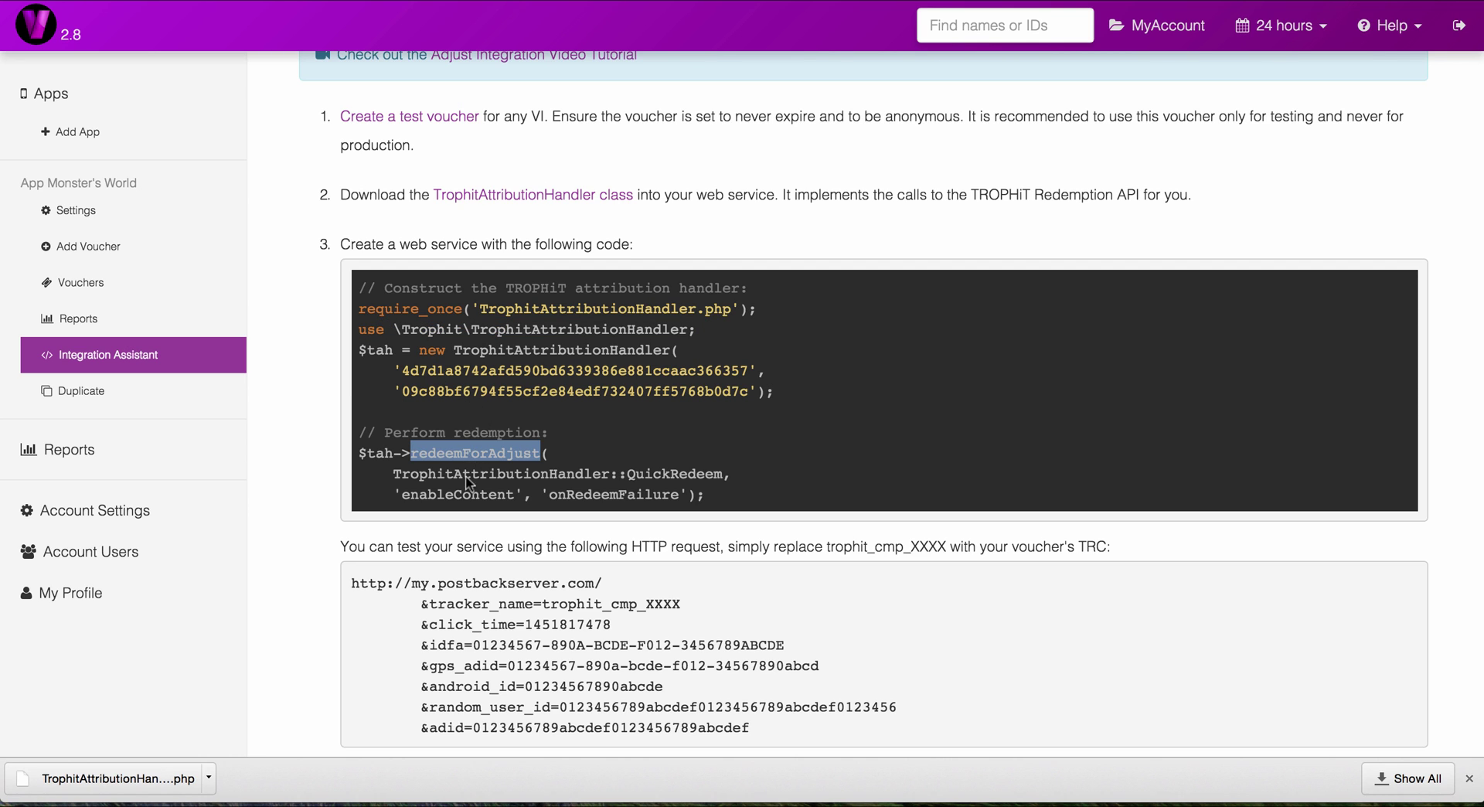
pyautogui.doubleClick(463, 494)
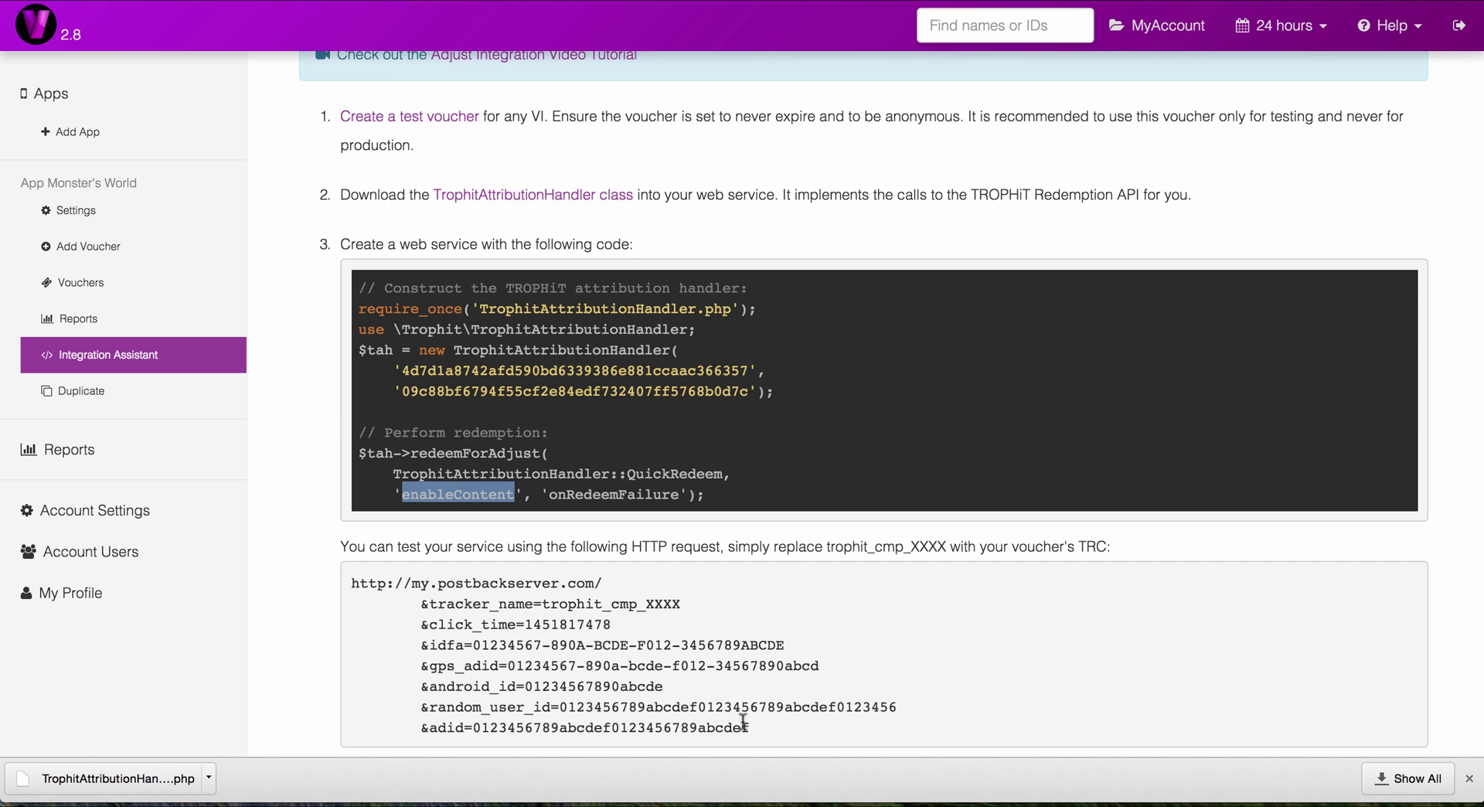
pyautogui.moveTo(749, 728); pyautogui.dragTo(354, 580)
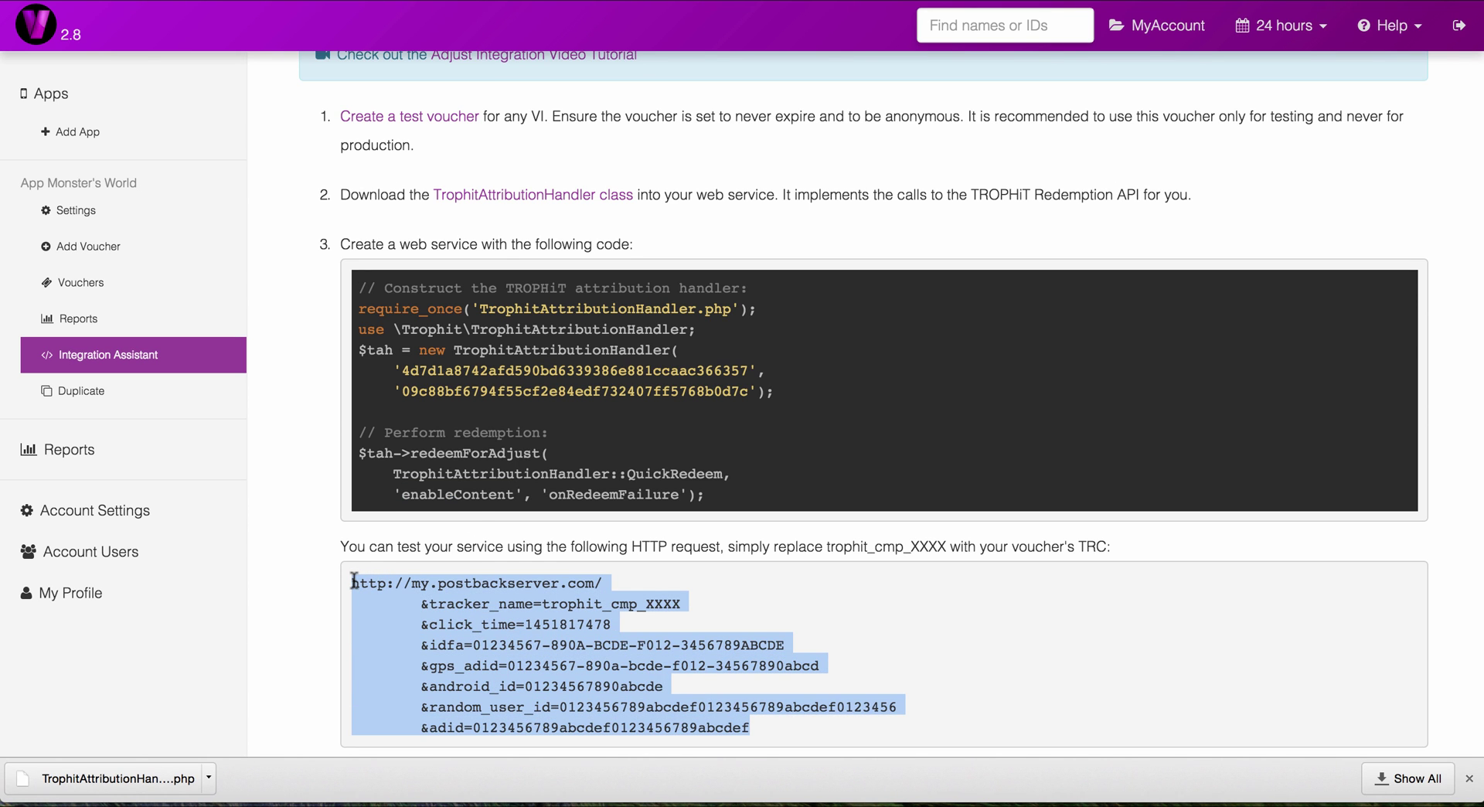
pyautogui.click(375, 599)
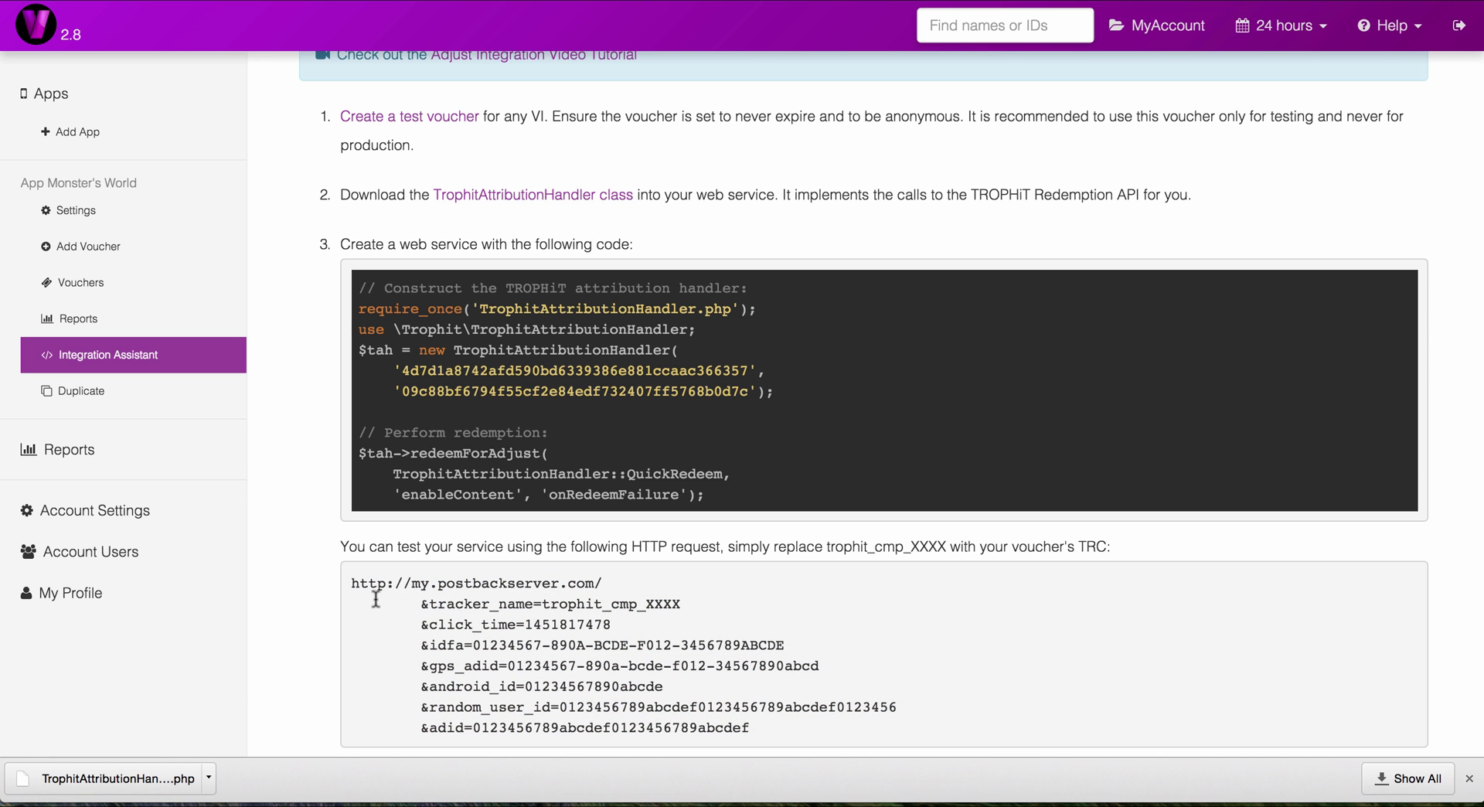
# Examine the sample enableContent function in instruction 4, including value quantity, value type and enabled voucher codes, and its $app argument format.
pyautogui.scroll(-3, 579, 644)
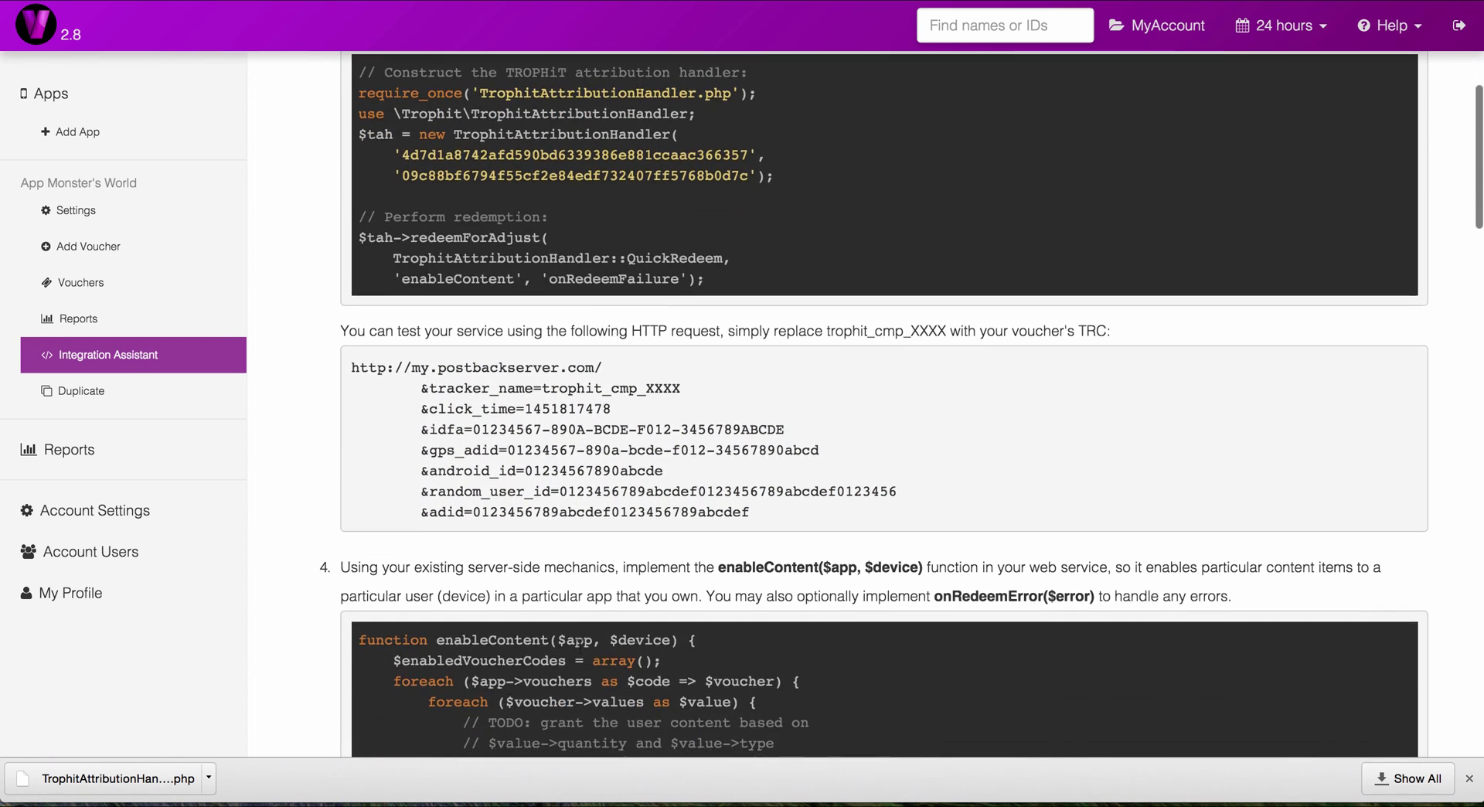
pyautogui.scroll(-5, 578, 643)
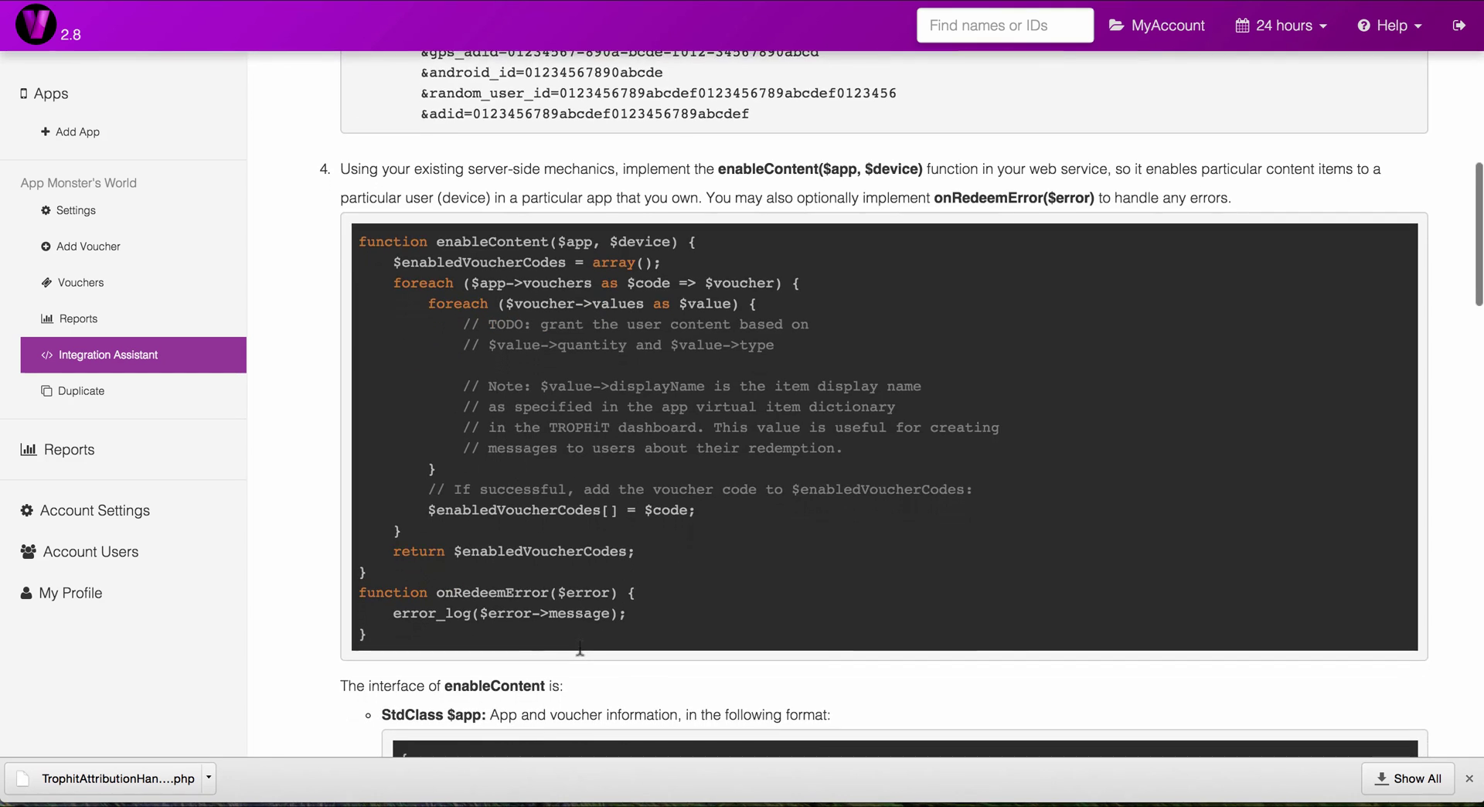
pyautogui.scroll(-2, 580, 649)
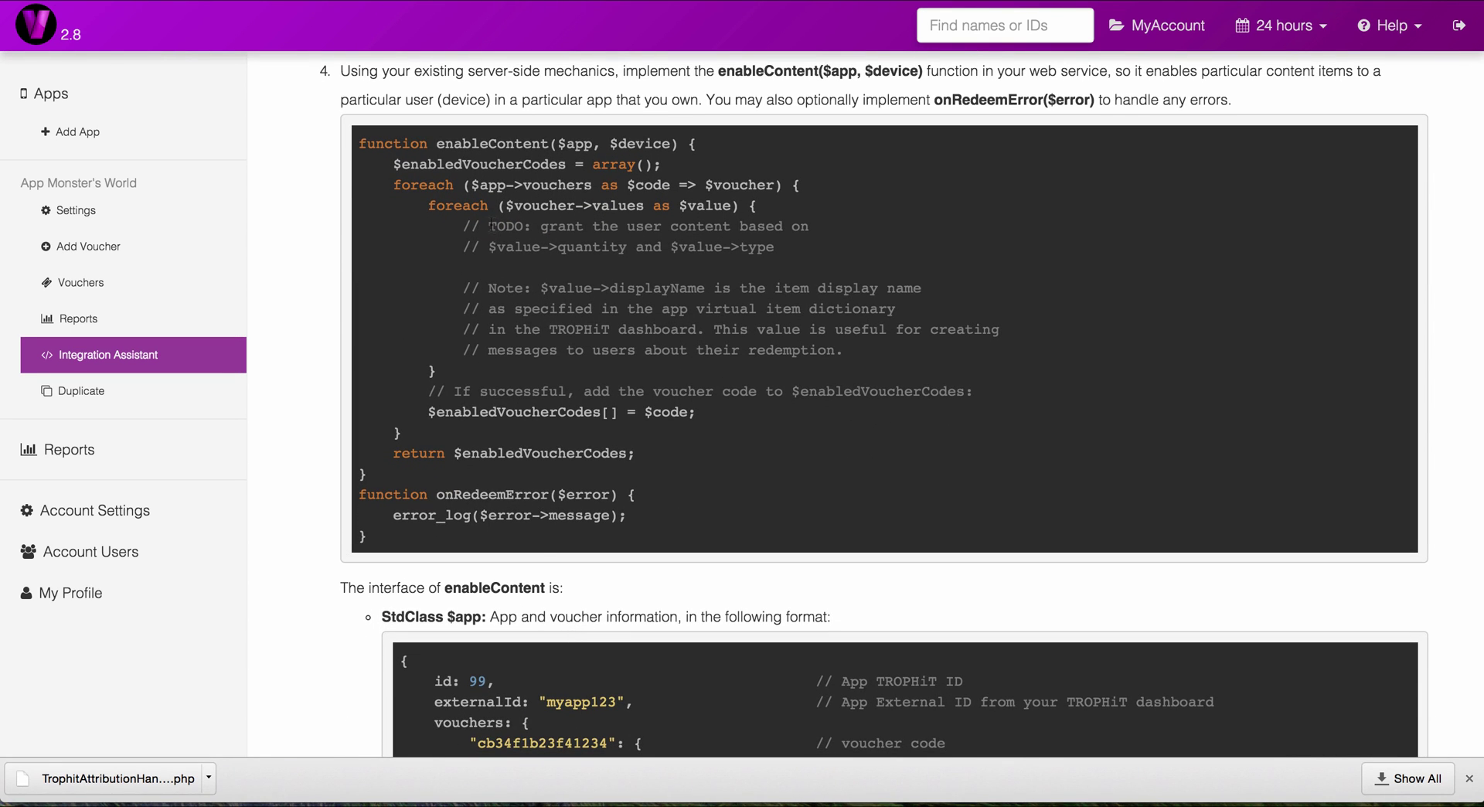
pyautogui.moveTo(490, 226); pyautogui.dragTo(732, 225)
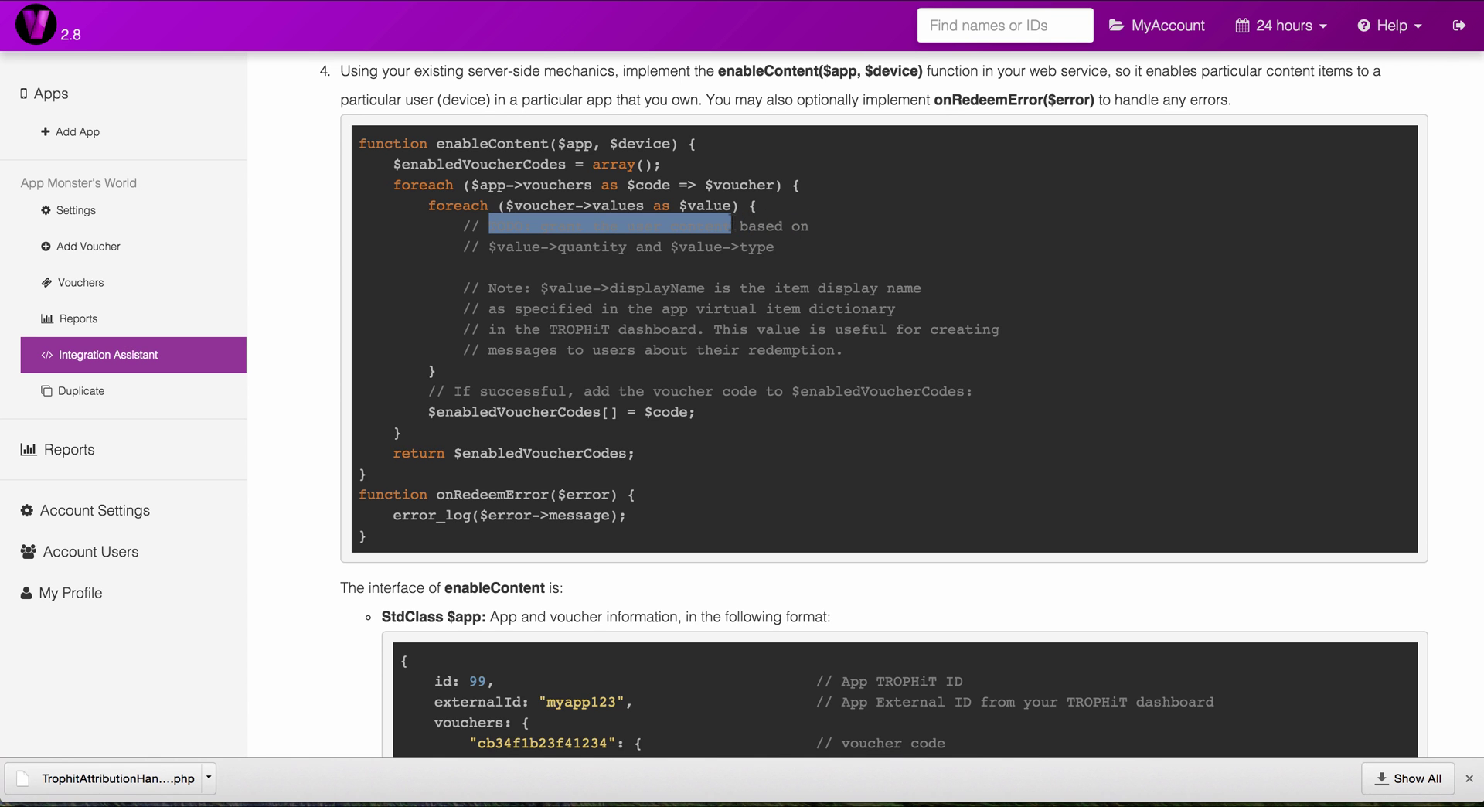
pyautogui.click(619, 266)
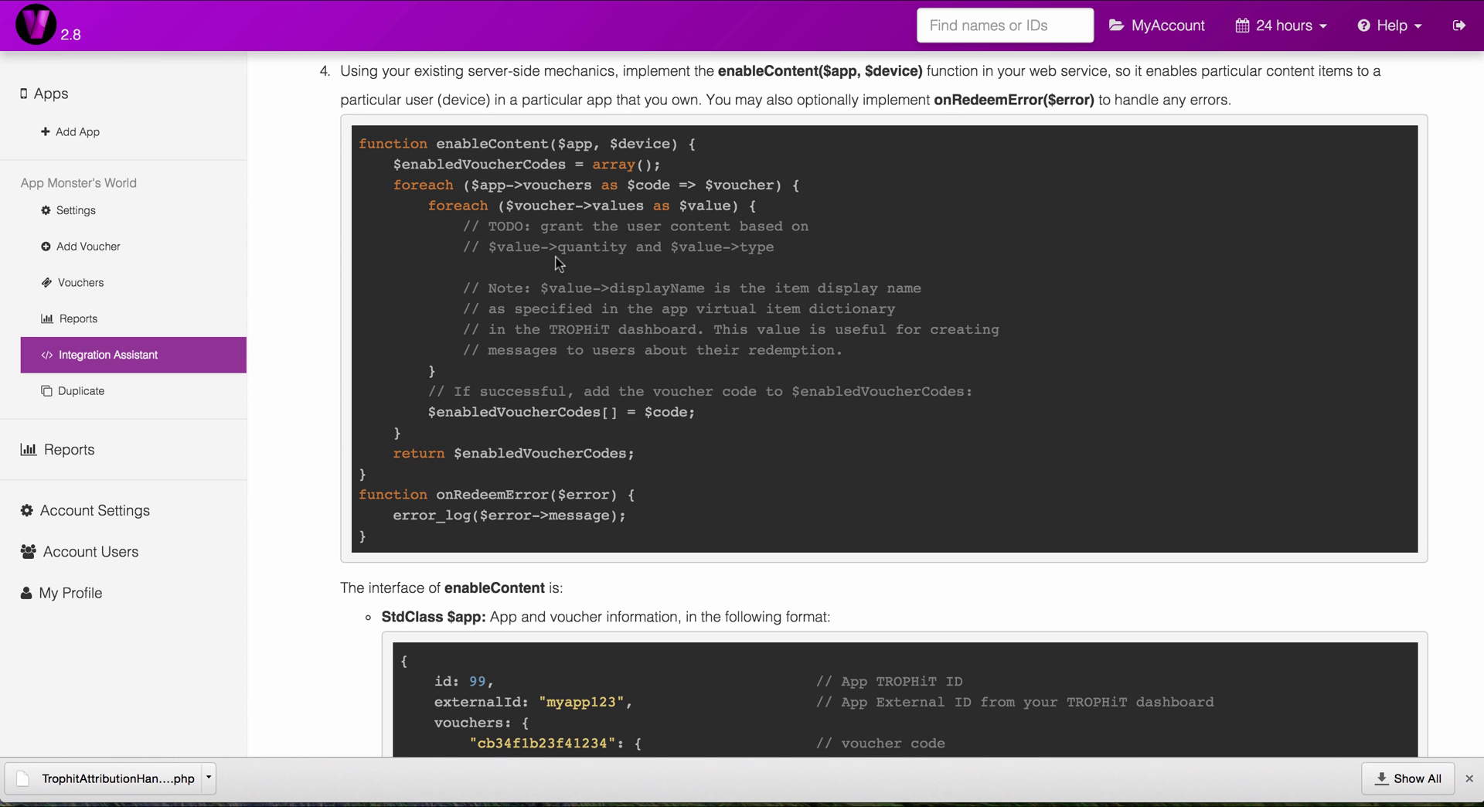
pyautogui.moveTo(490, 247); pyautogui.dragTo(626, 247)
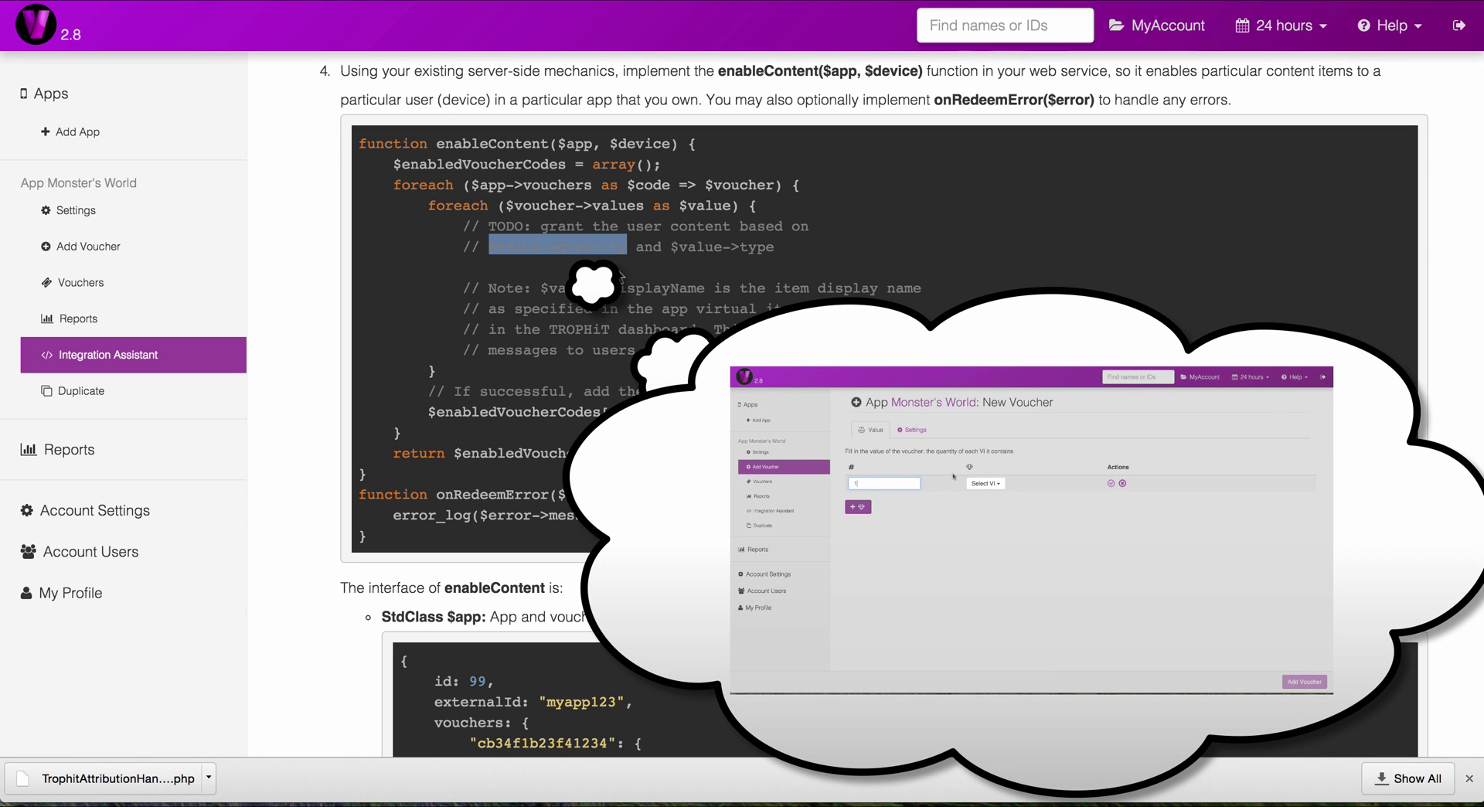
pyautogui.click(620, 274)
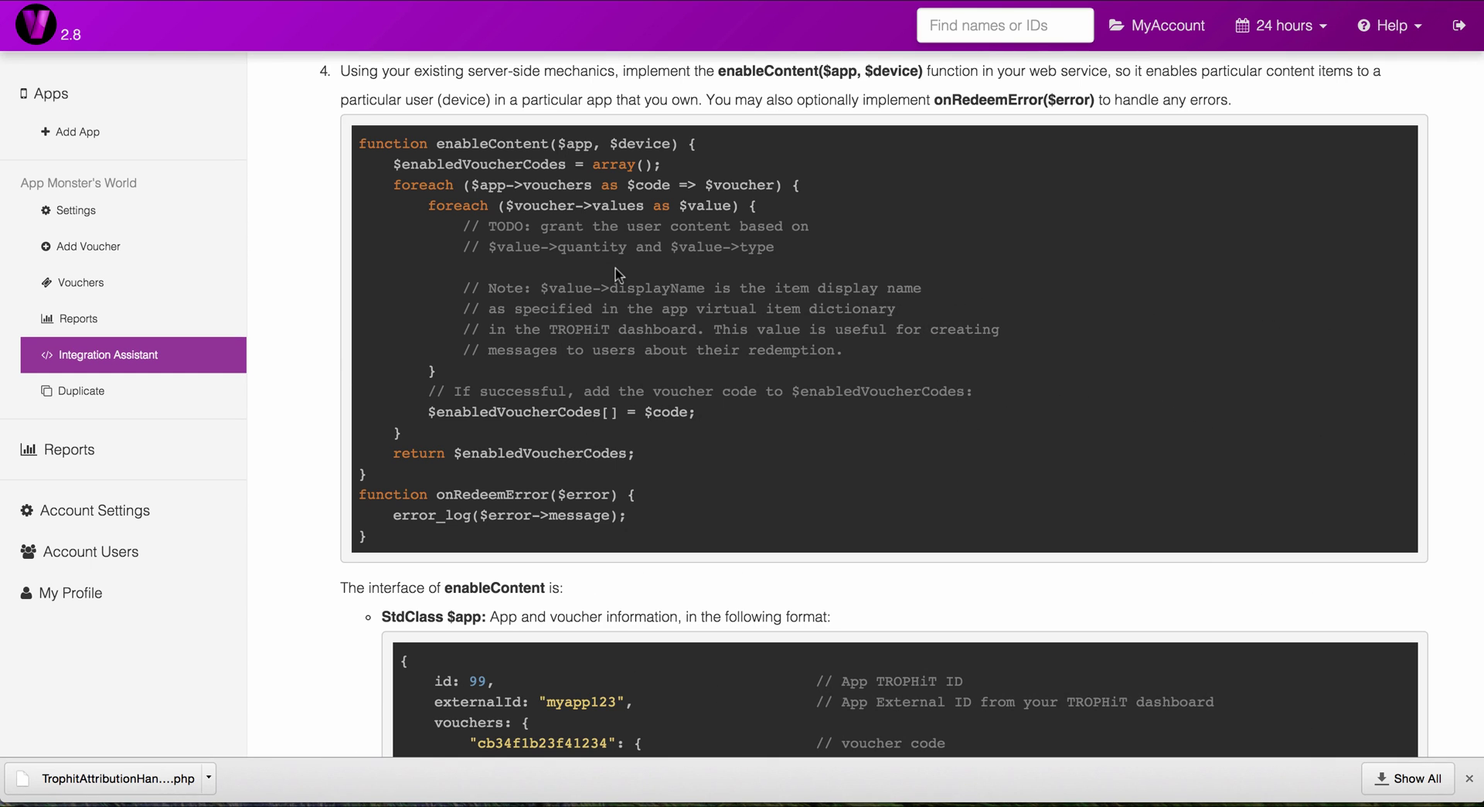
pyautogui.moveTo(670, 247); pyautogui.dragTo(774, 246)
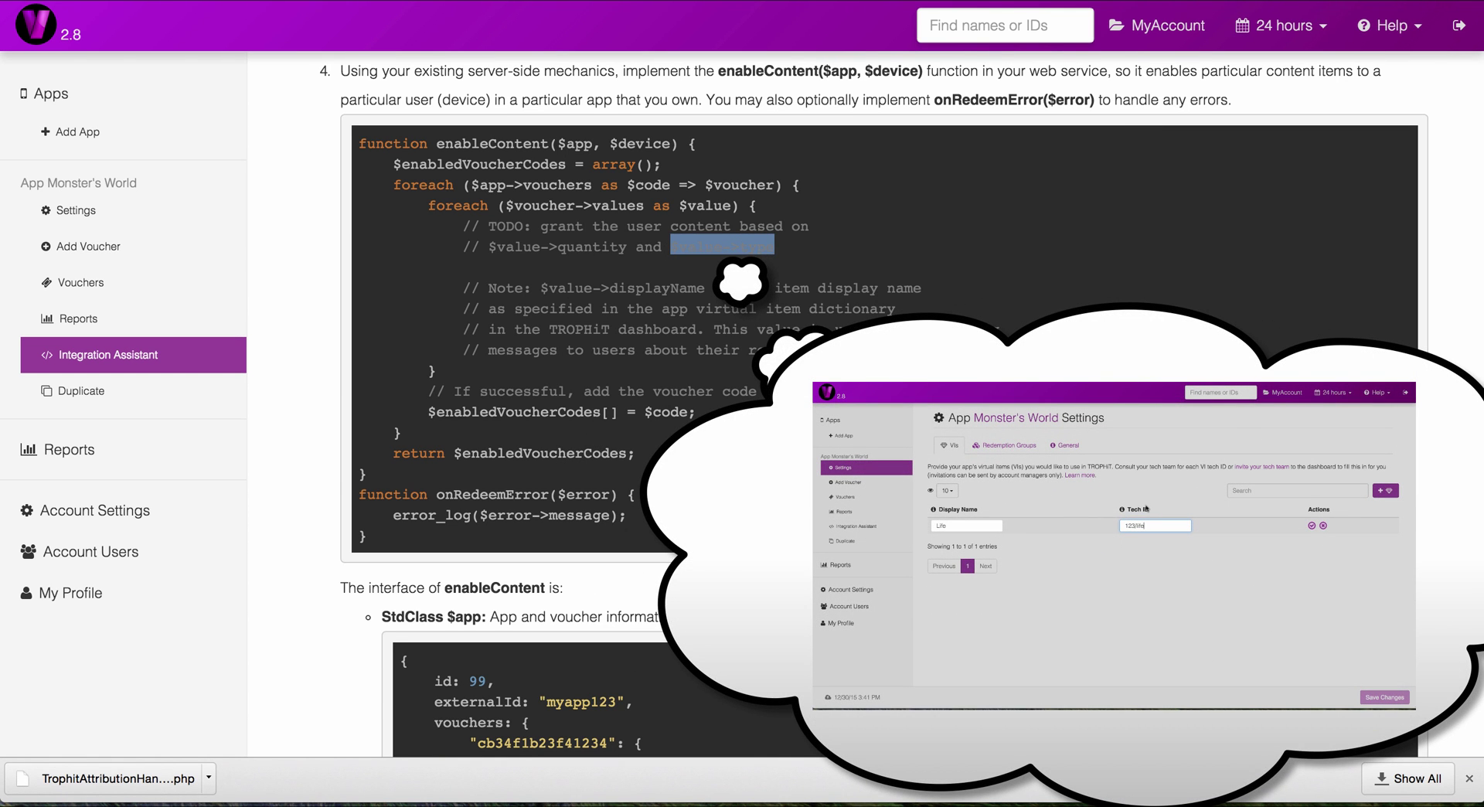
pyautogui.click(740, 266)
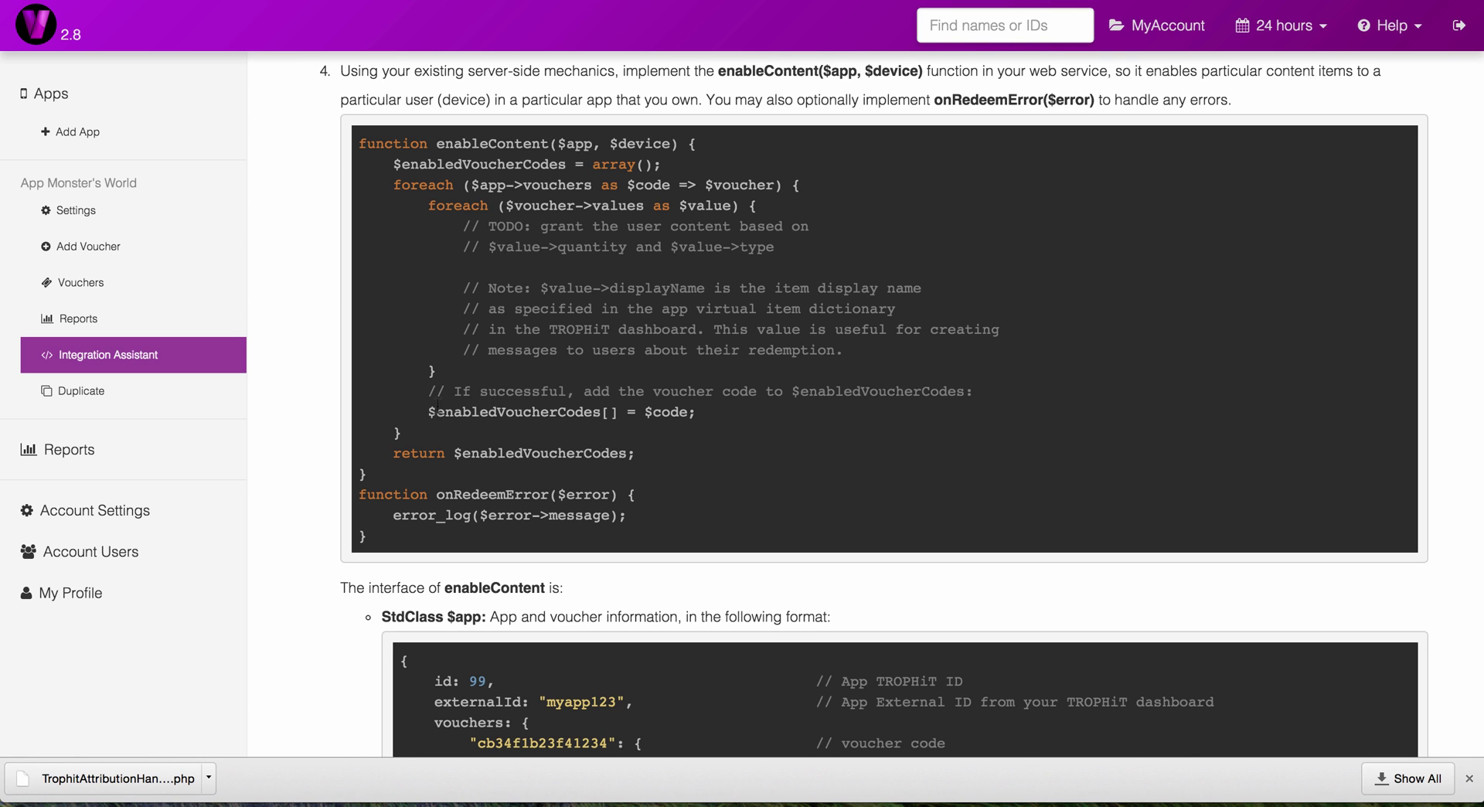
pyautogui.moveTo(427, 411); pyautogui.dragTo(706, 411)
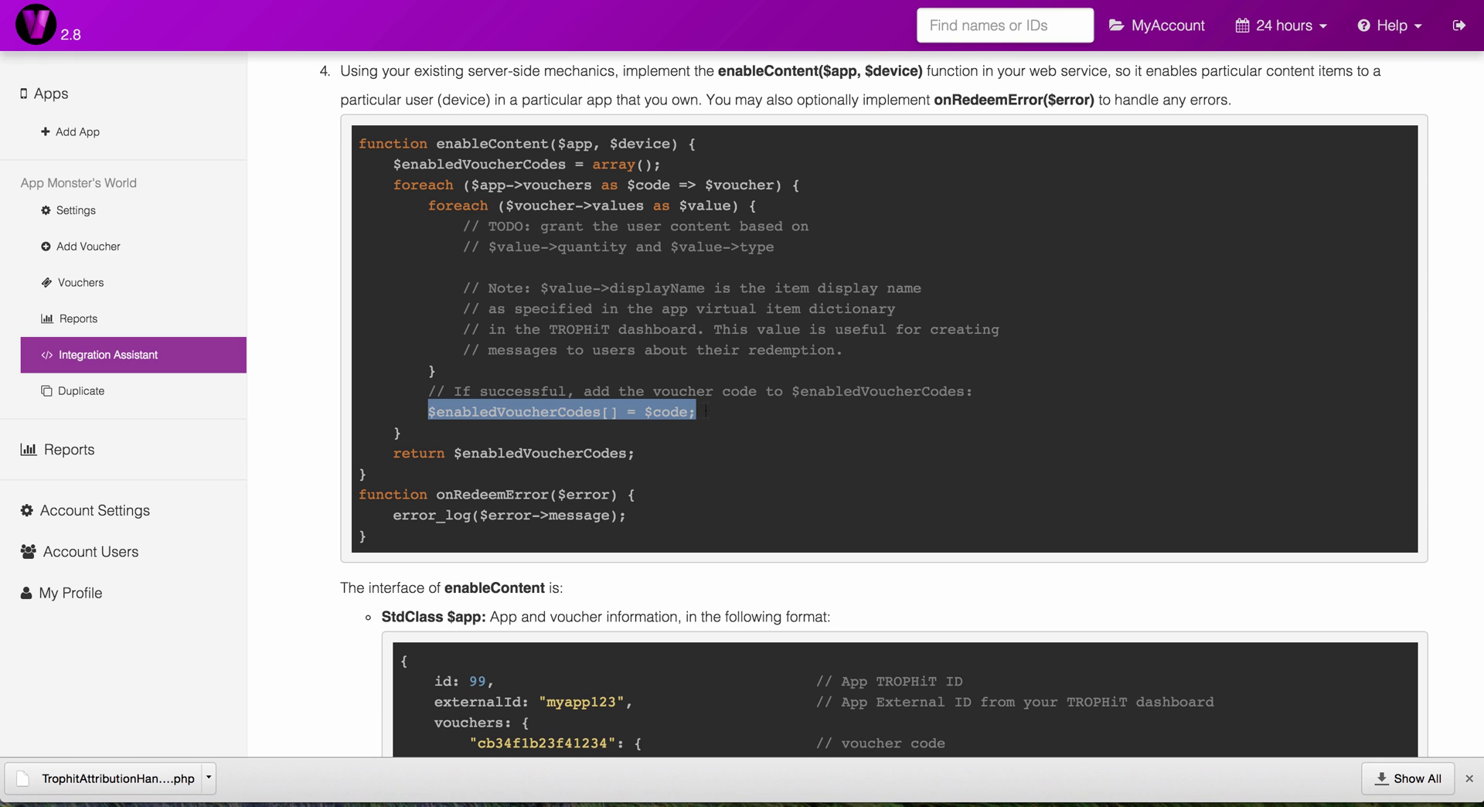
pyautogui.click(707, 409)
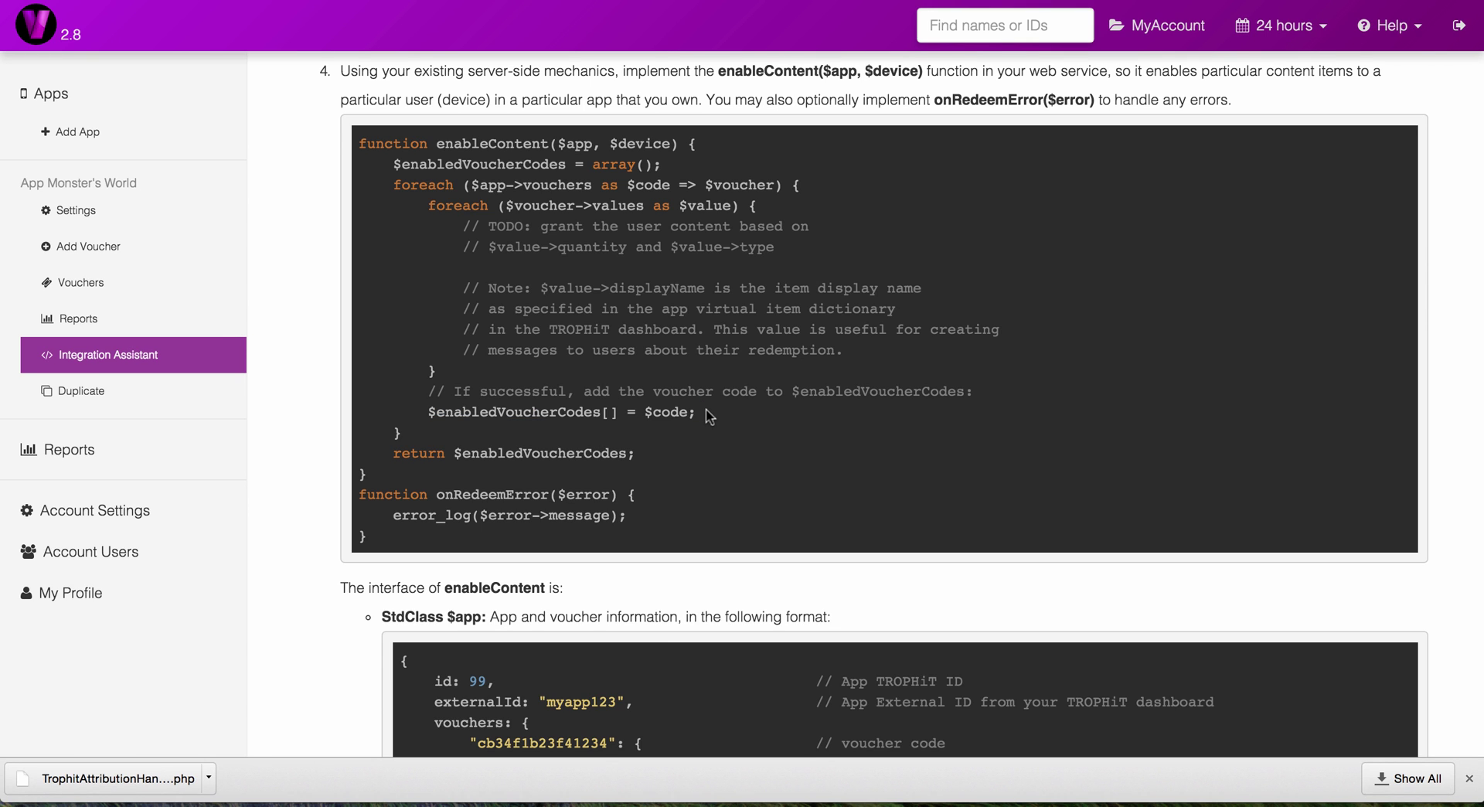
pyautogui.tripleClick(707, 410)
pyautogui.scroll(-5, 703, 547)
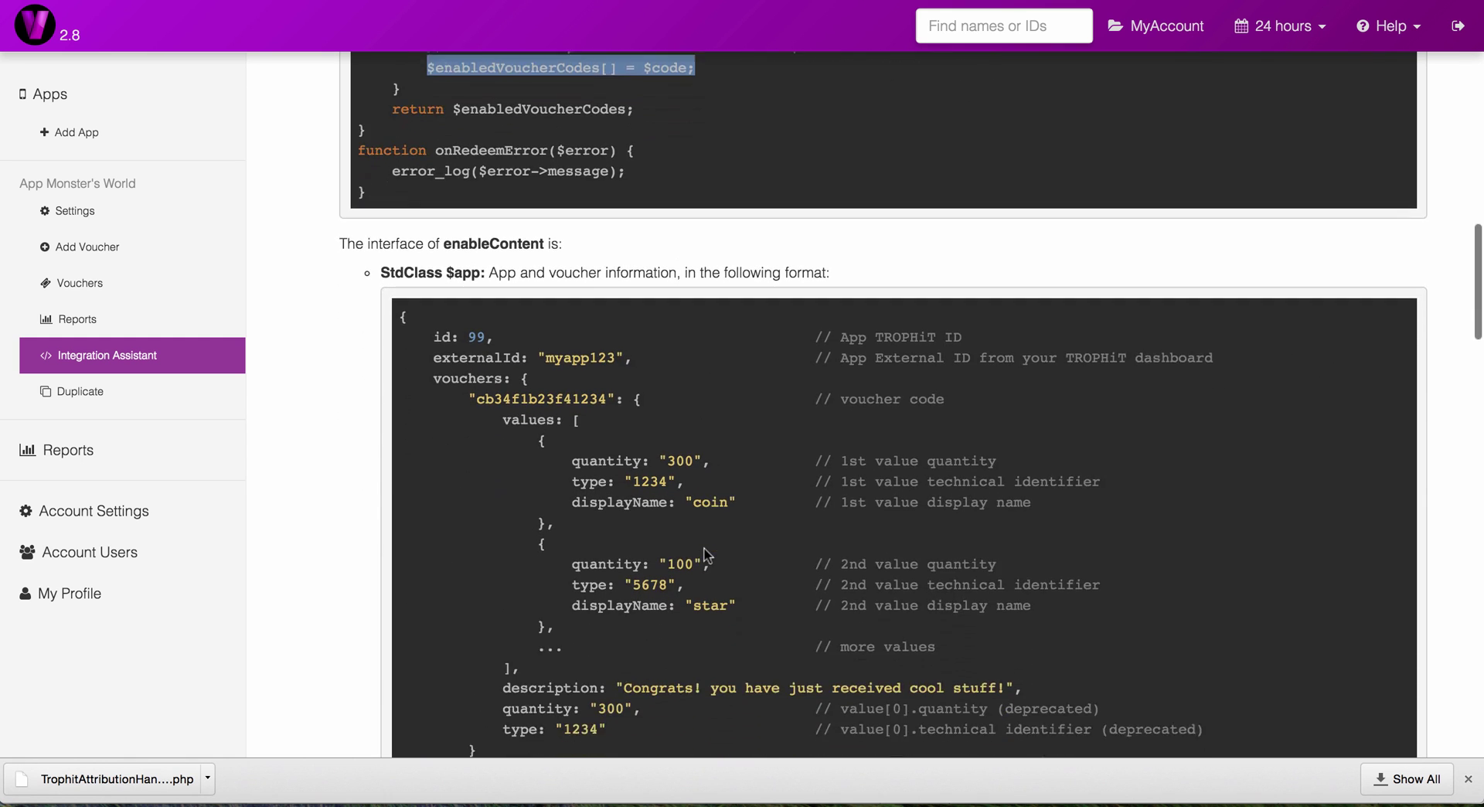
pyautogui.scroll(-2, 705, 553)
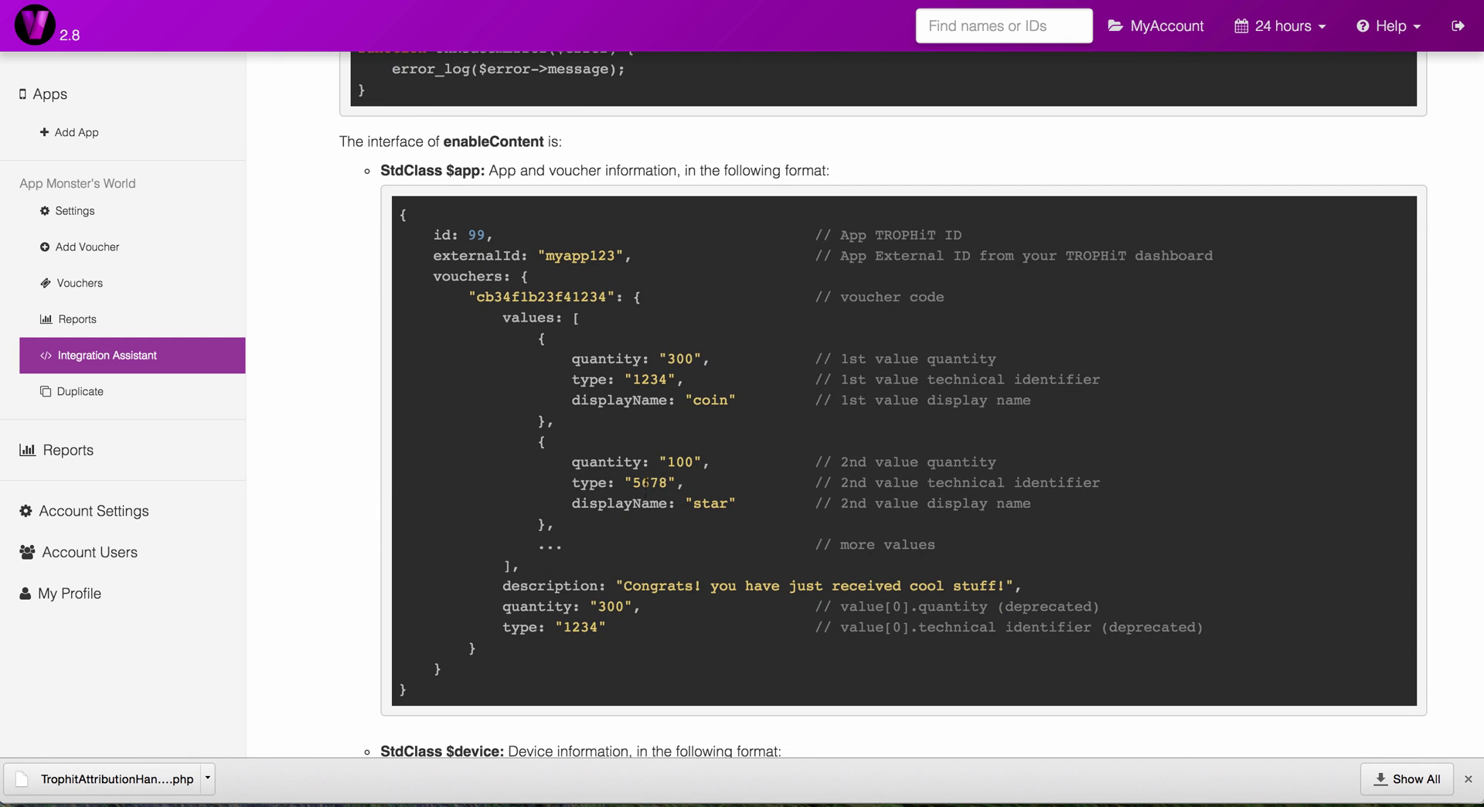
pyautogui.scroll(-1, 641, 510)
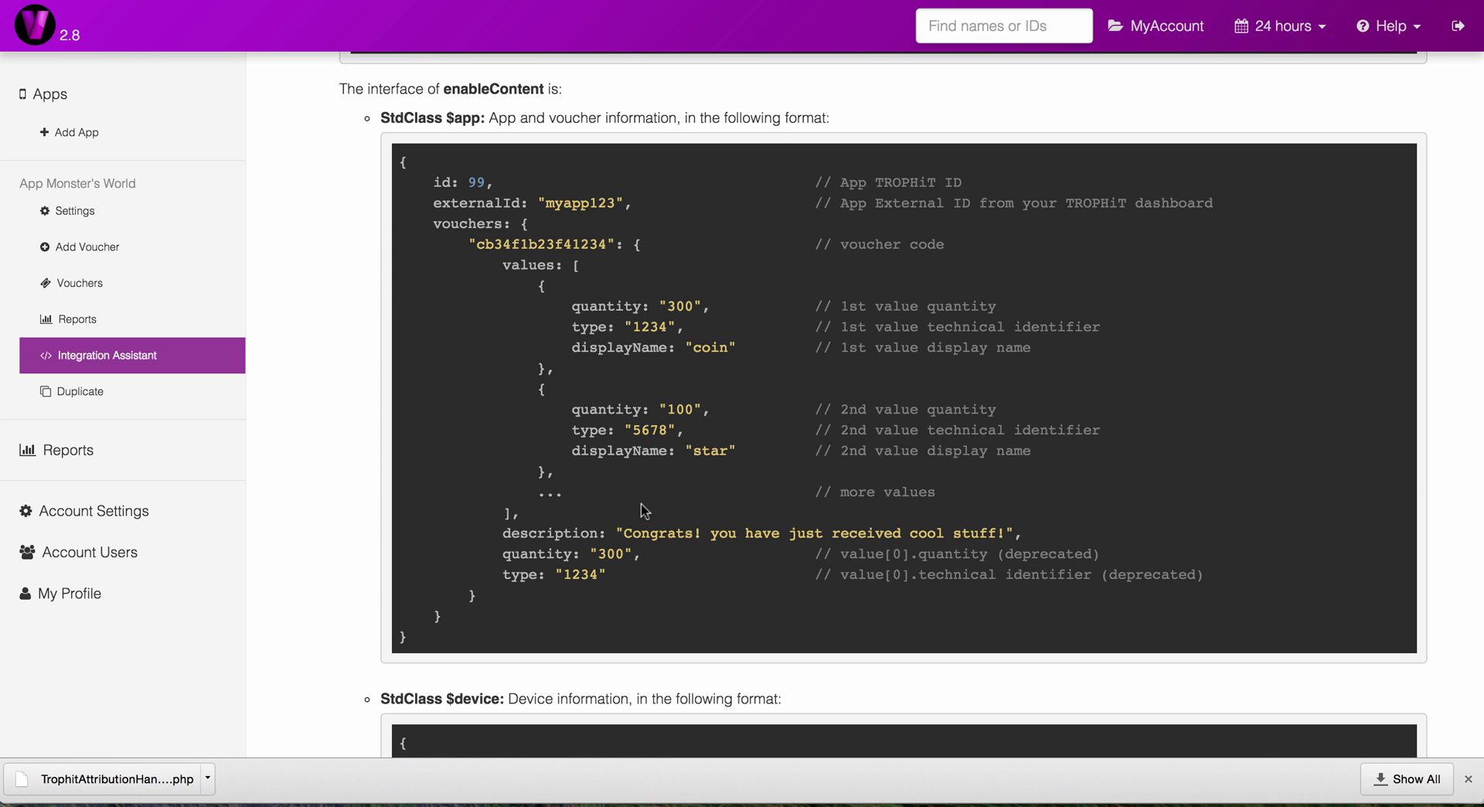
# Read on to instruction 5, then switch to the Adjust dashboard and open the callback editor for Monster's World's Install event.
pyautogui.scroll(-4, 642, 510)
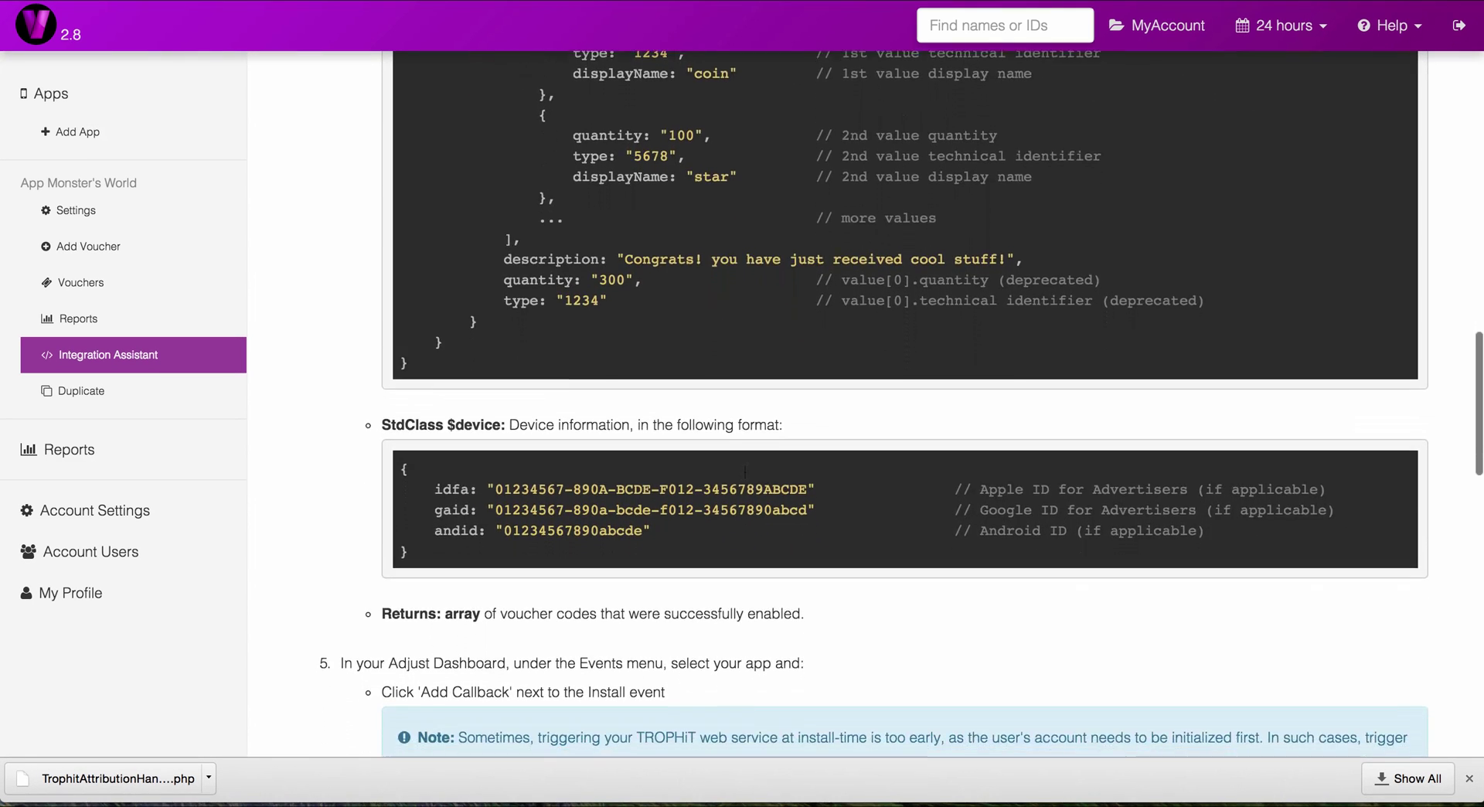
pyautogui.scroll(-5, 745, 471)
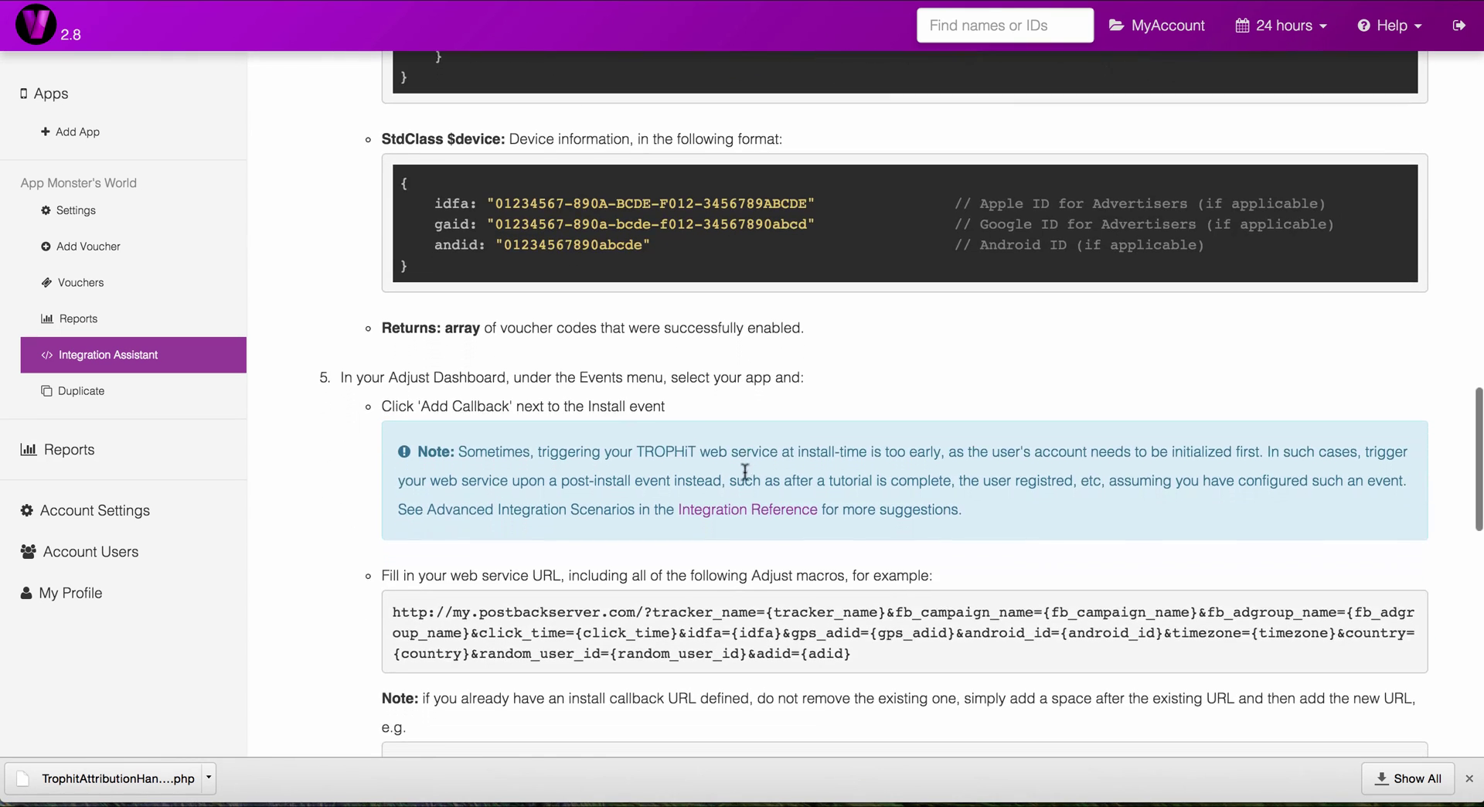
pyautogui.scroll(-3, 745, 470)
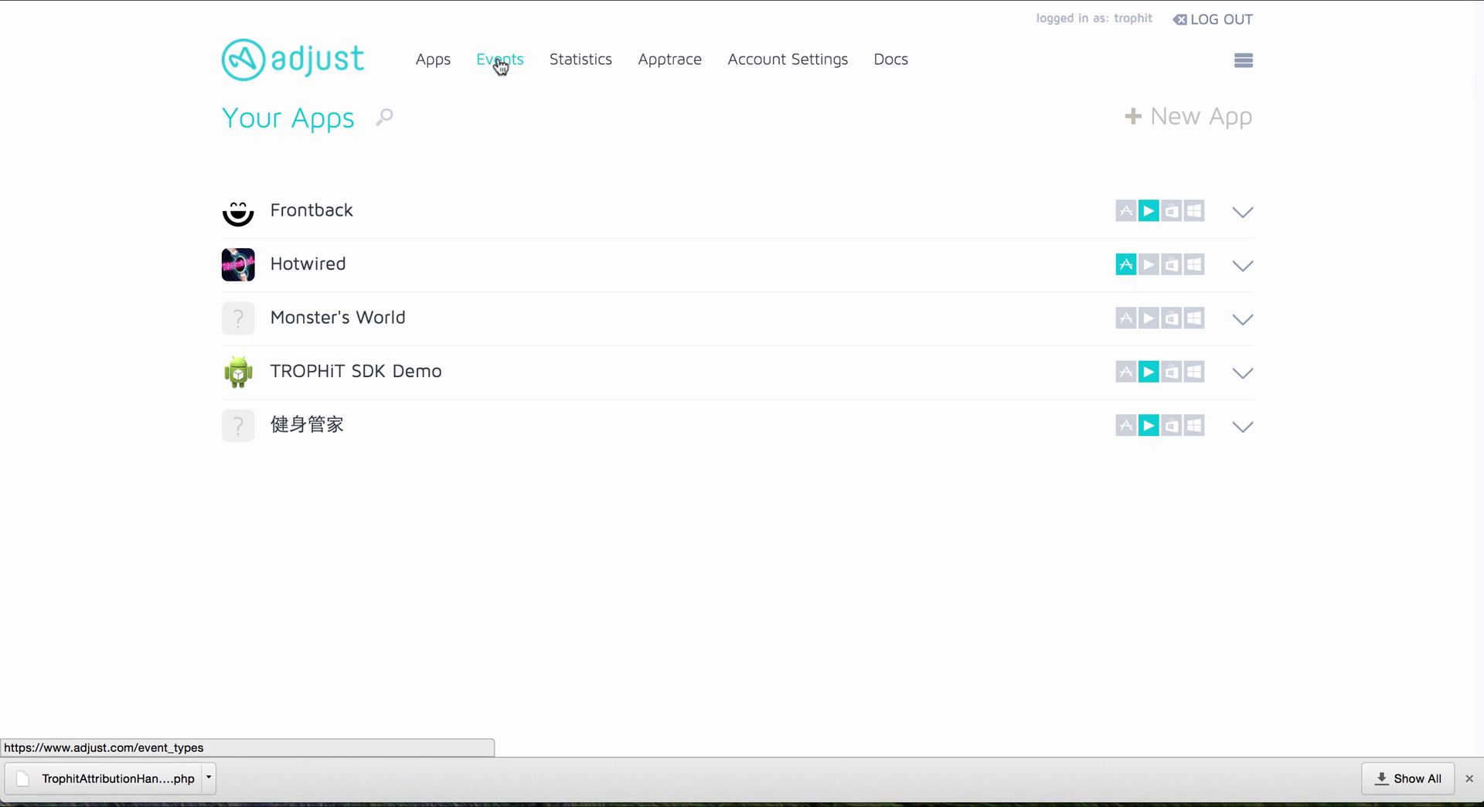
pyautogui.click(500, 66)
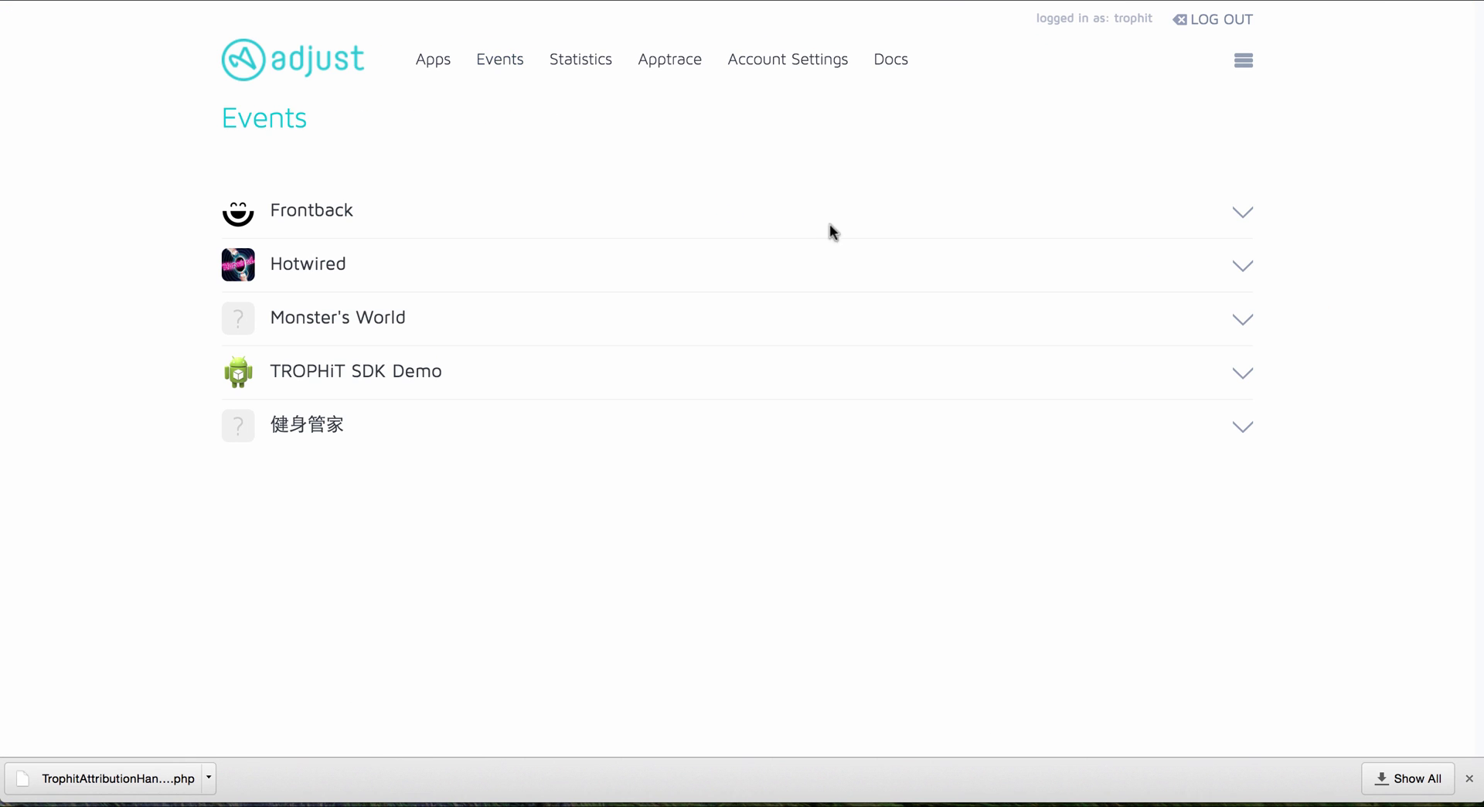
pyautogui.click(1243, 320)
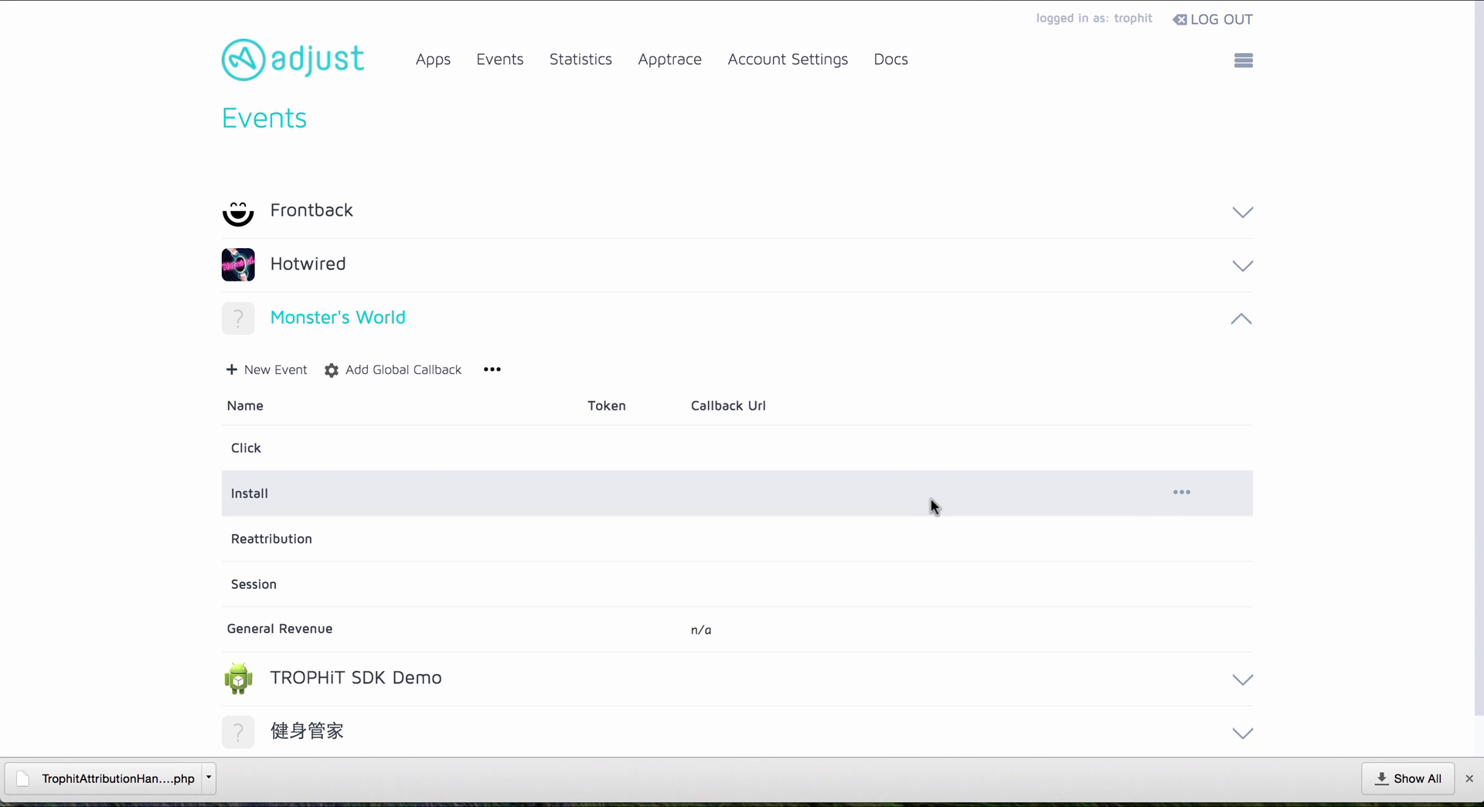
pyautogui.click(1181, 492)
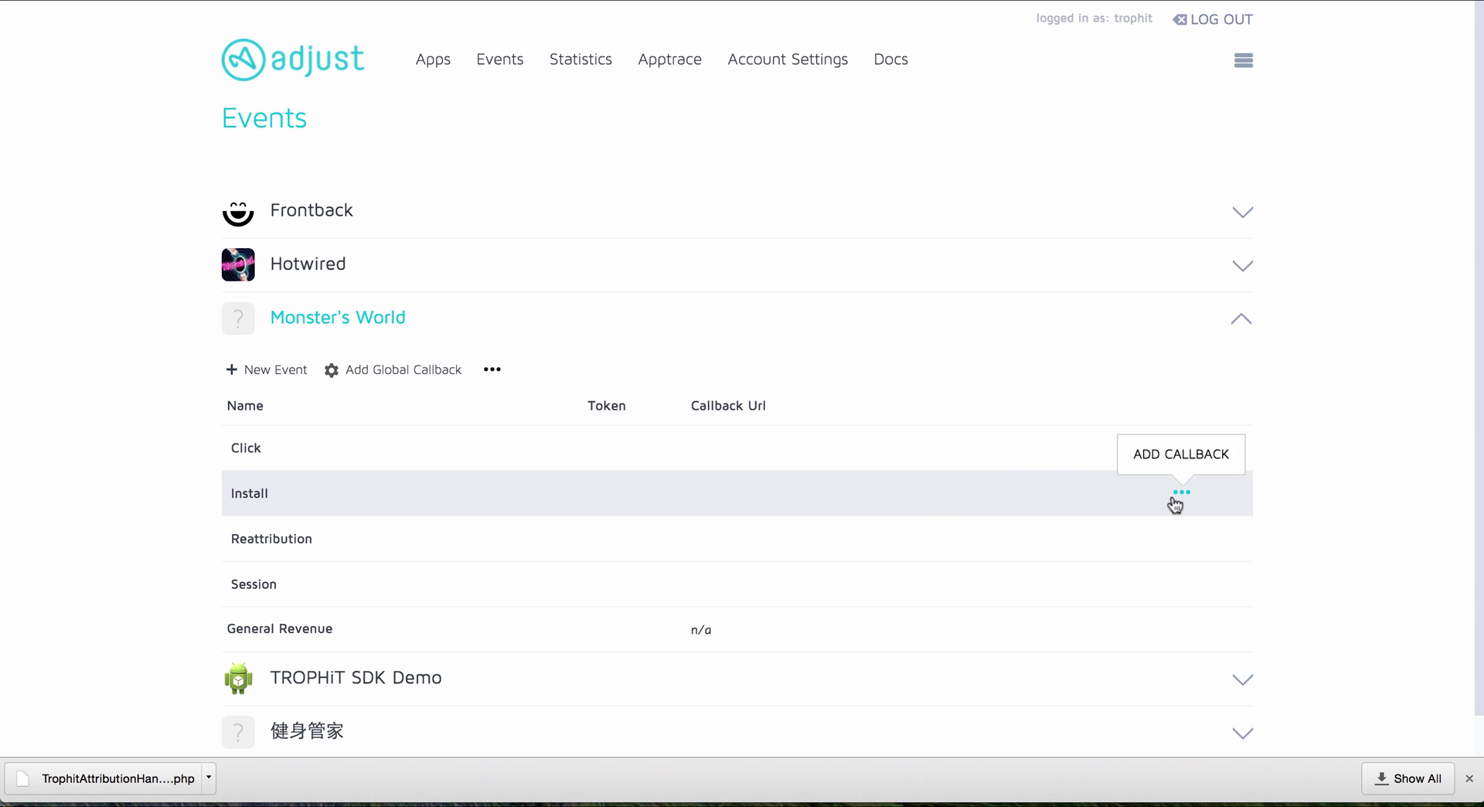
pyautogui.click(1186, 454)
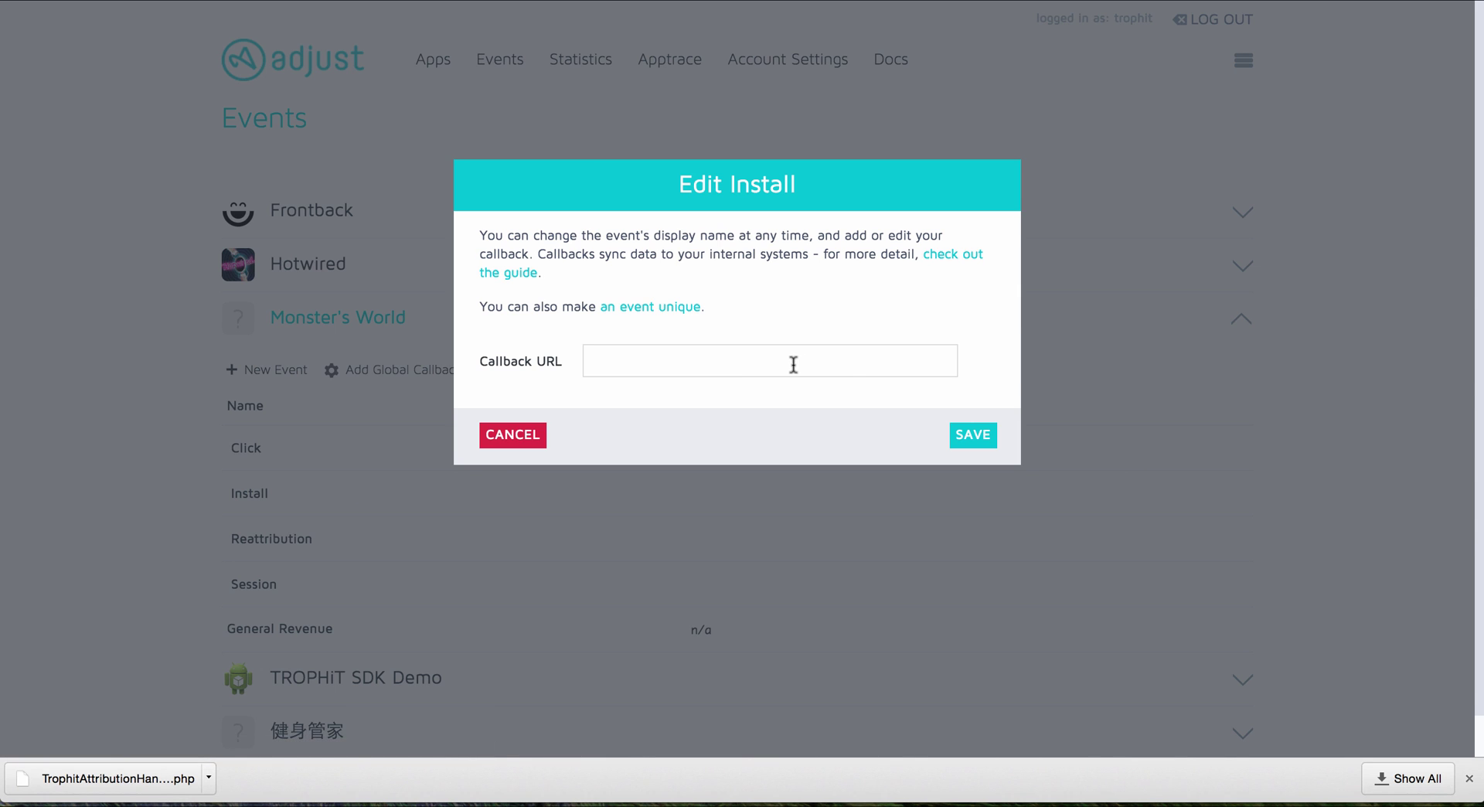
# Copy the sample my.postbackserver.com URL with all Adjust macros from instruction 5 and save it as the Install event's callback URL.
pyautogui.hotkey('ctrl', 'Tab')
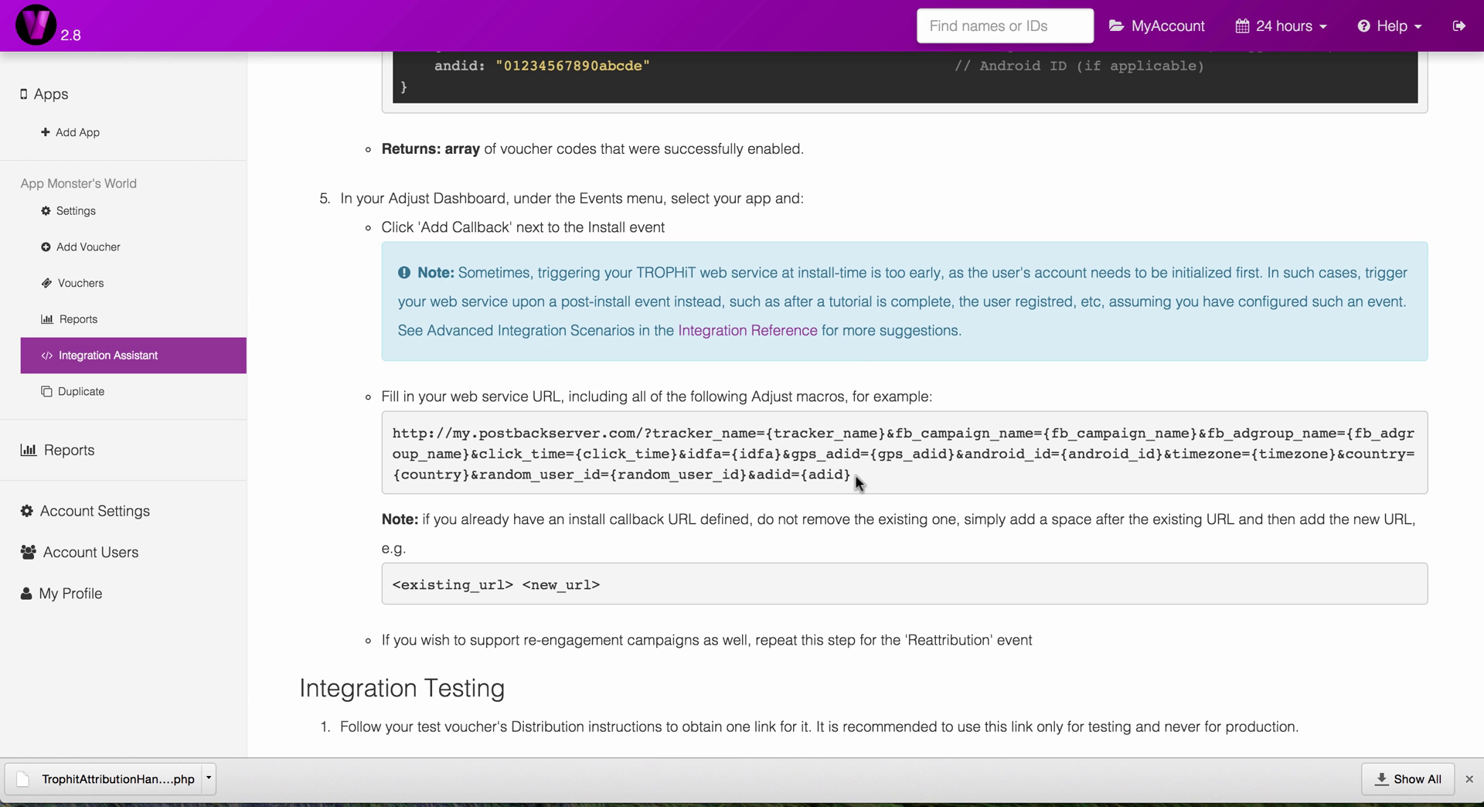
pyautogui.moveTo(853, 474); pyautogui.dragTo(380, 434)
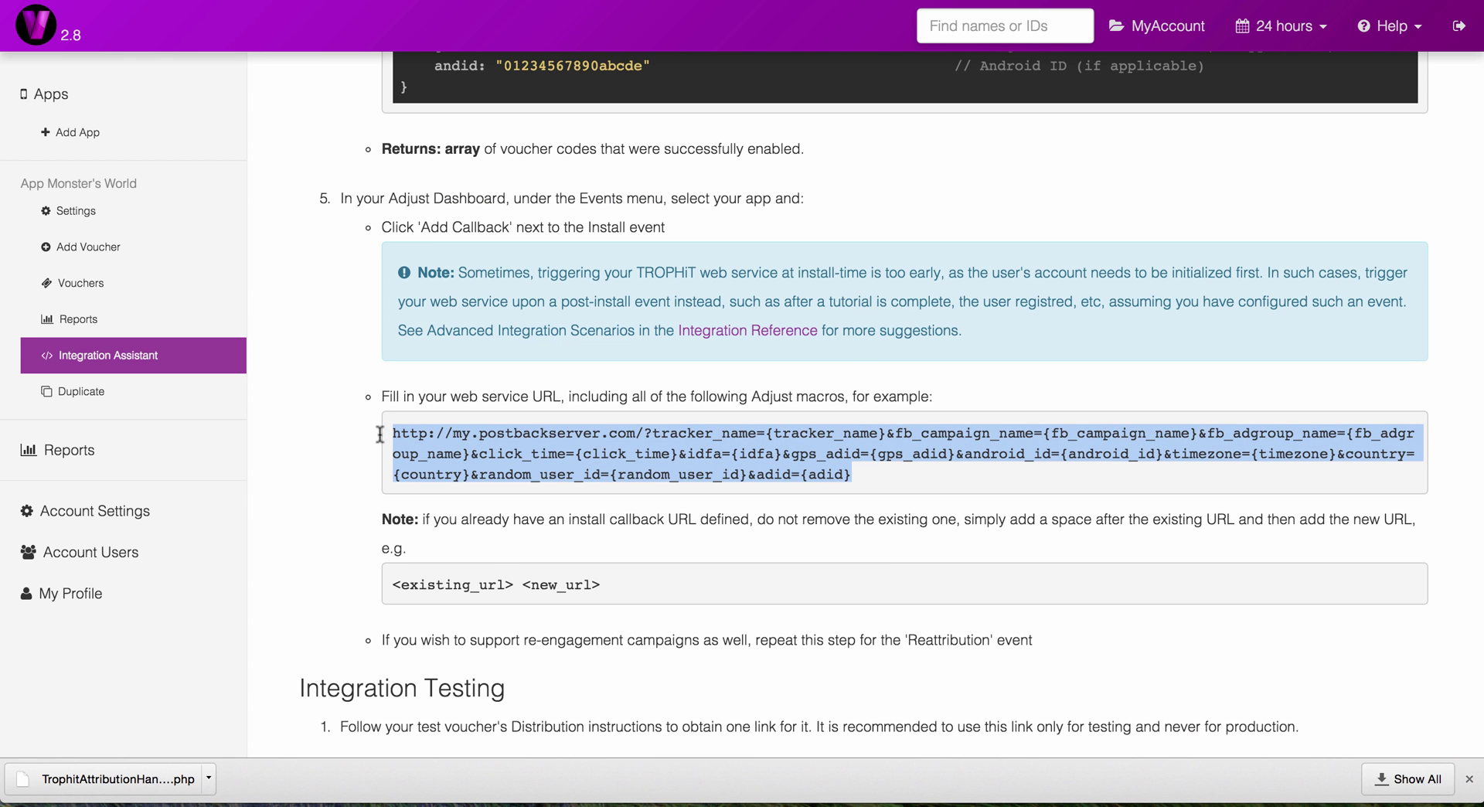
pyautogui.rightClick(425, 445)
pyautogui.click(448, 486)
pyautogui.hotkey('ctrl', 'shift', 'Tab')
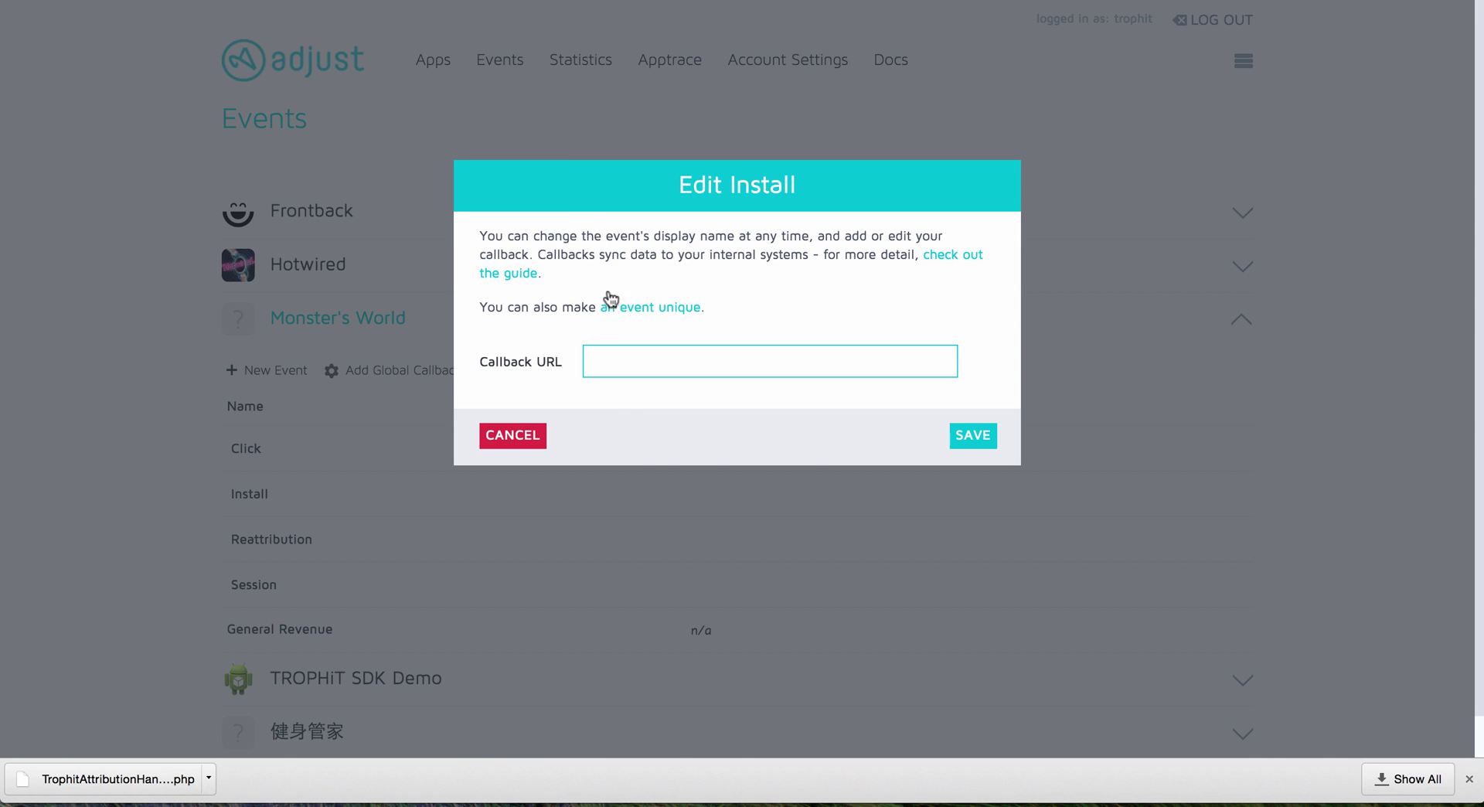
pyautogui.rightClick(616, 342)
pyautogui.click(661, 444)
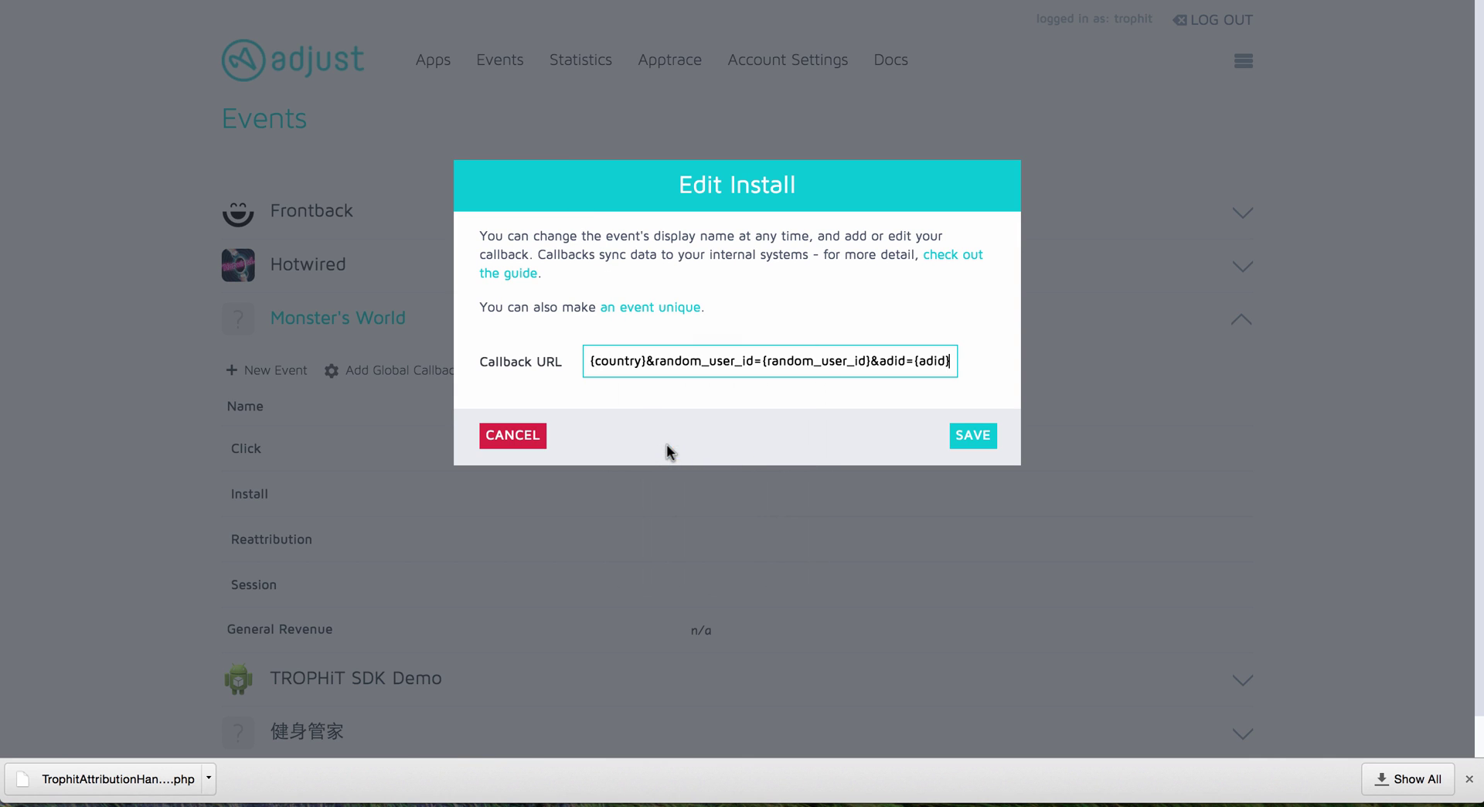
pyautogui.click(973, 435)
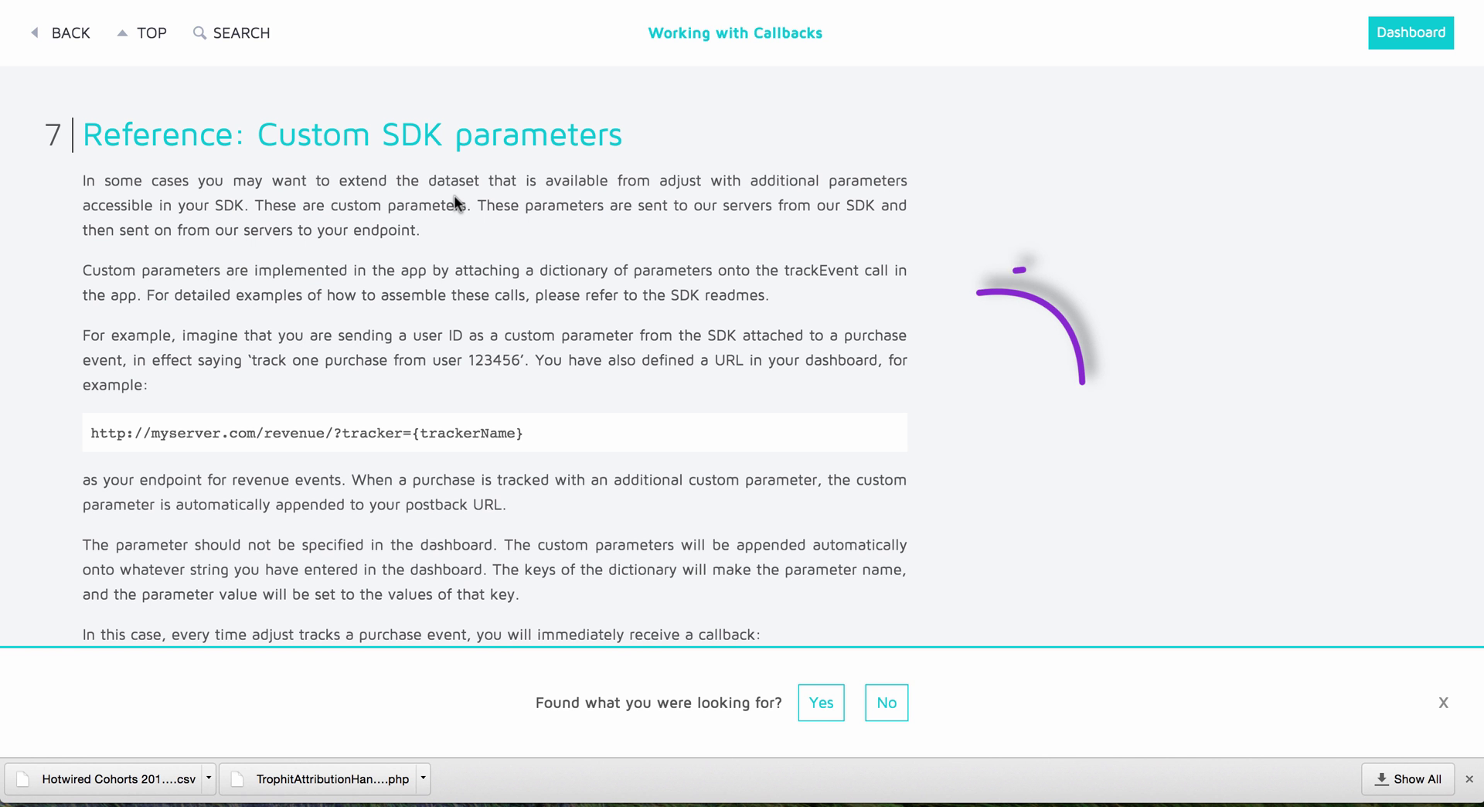
# Read the Custom SDK parameters section of Adjust's Working with Callbacks documentation, including its example callback URLs.
pyautogui.scroll(-2, 454, 198)
pyautogui.scroll(-2, 454, 199)
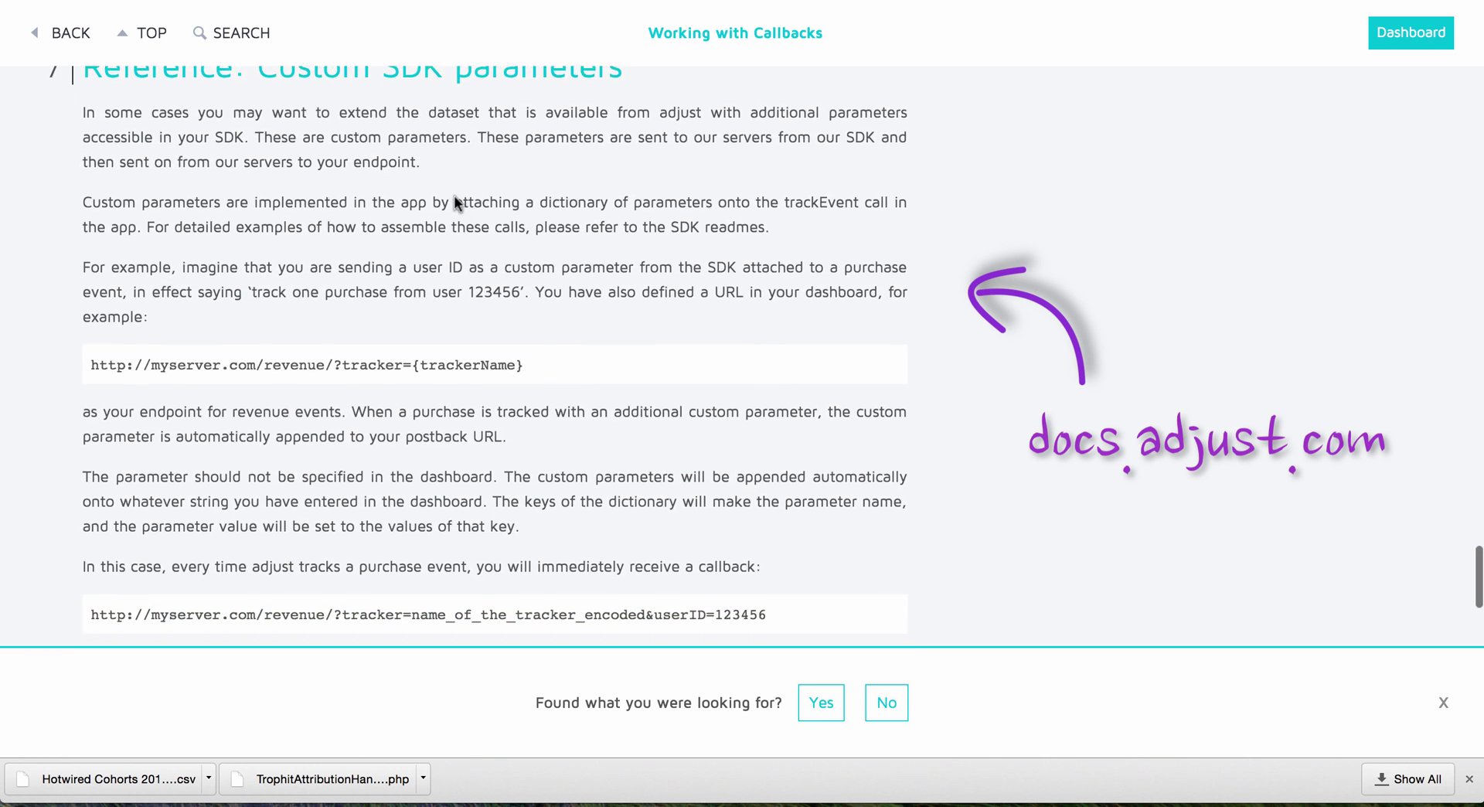
pyautogui.scroll(-2, 455, 203)
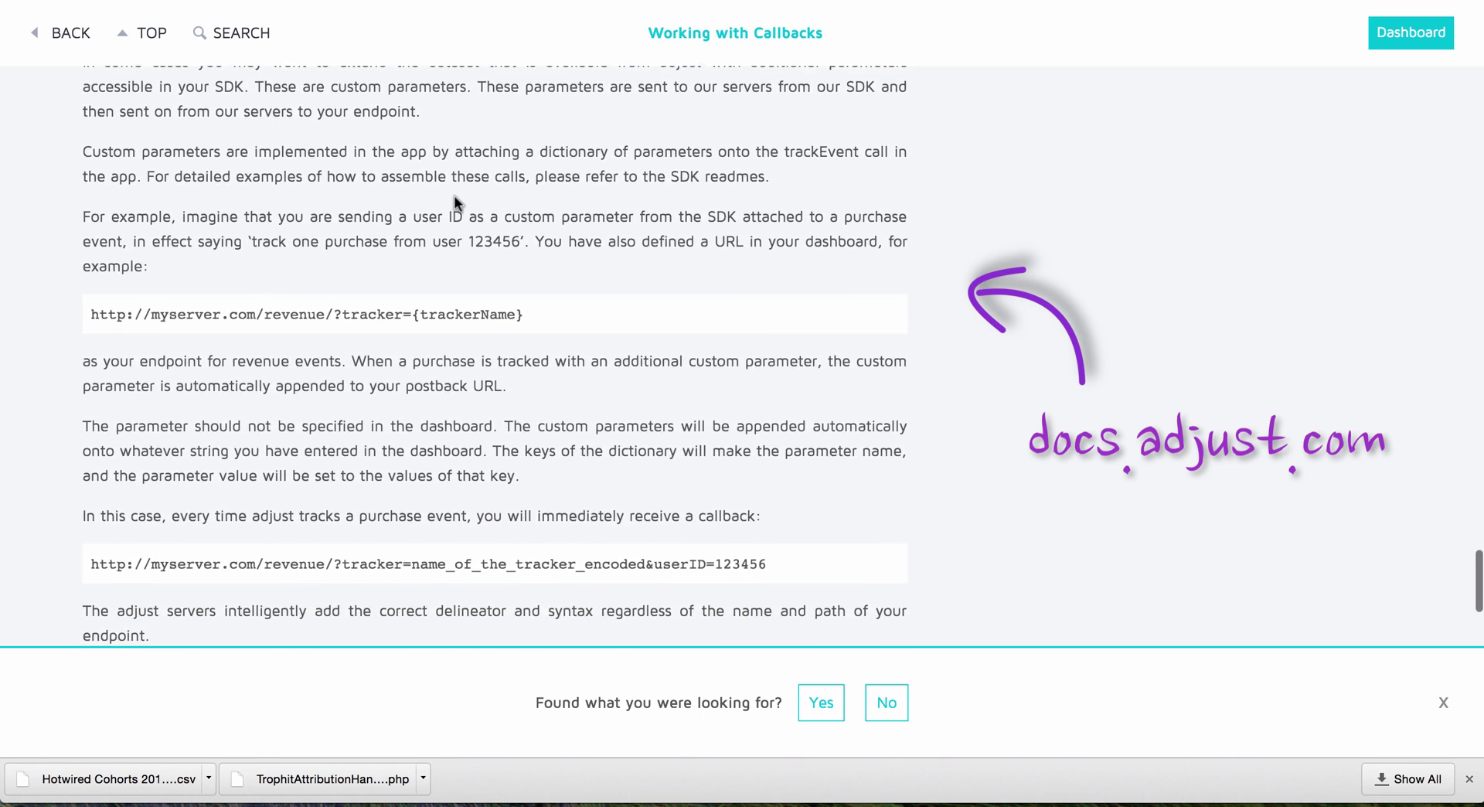
pyautogui.scroll(-2, 455, 202)
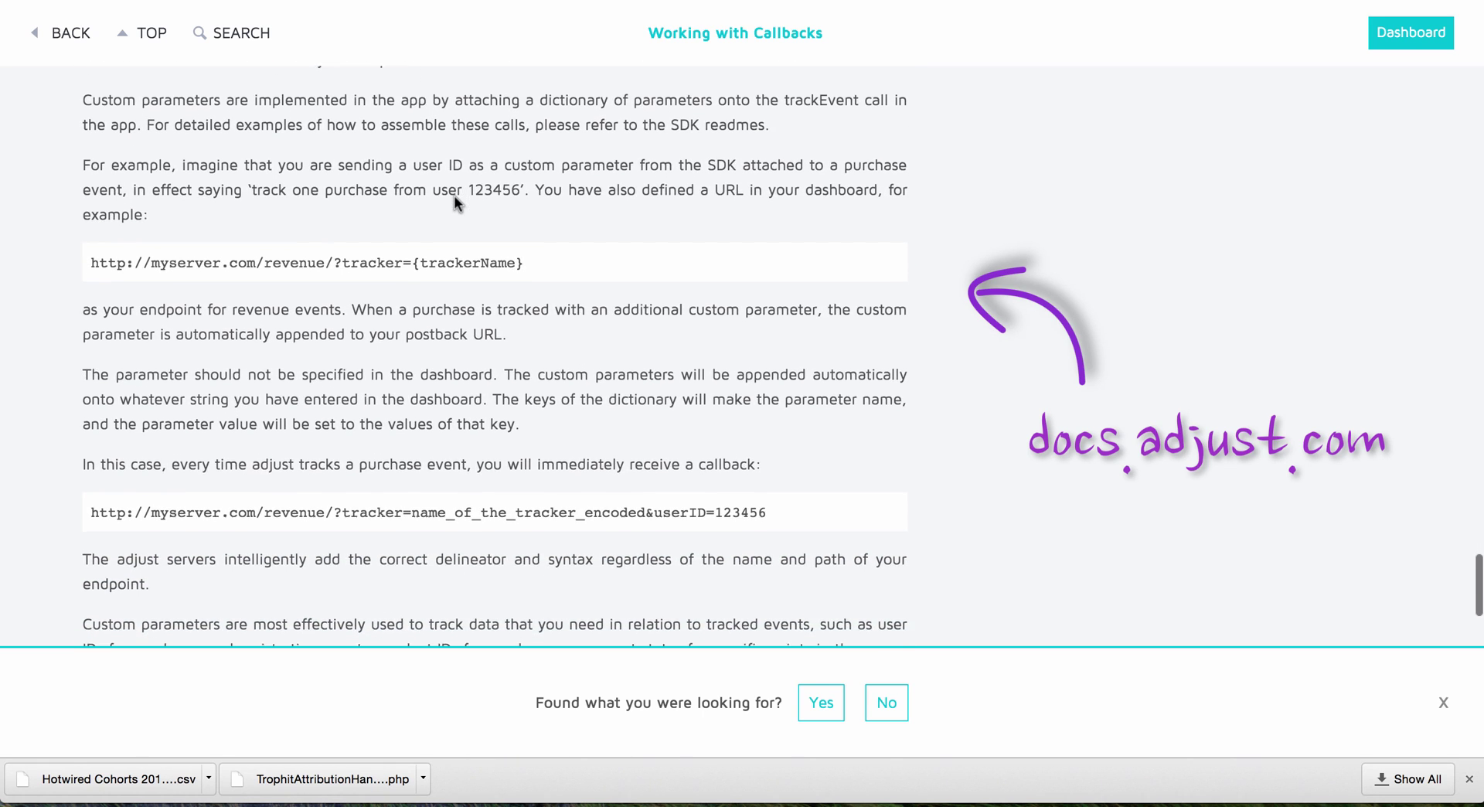
pyautogui.scroll(-2, 455, 203)
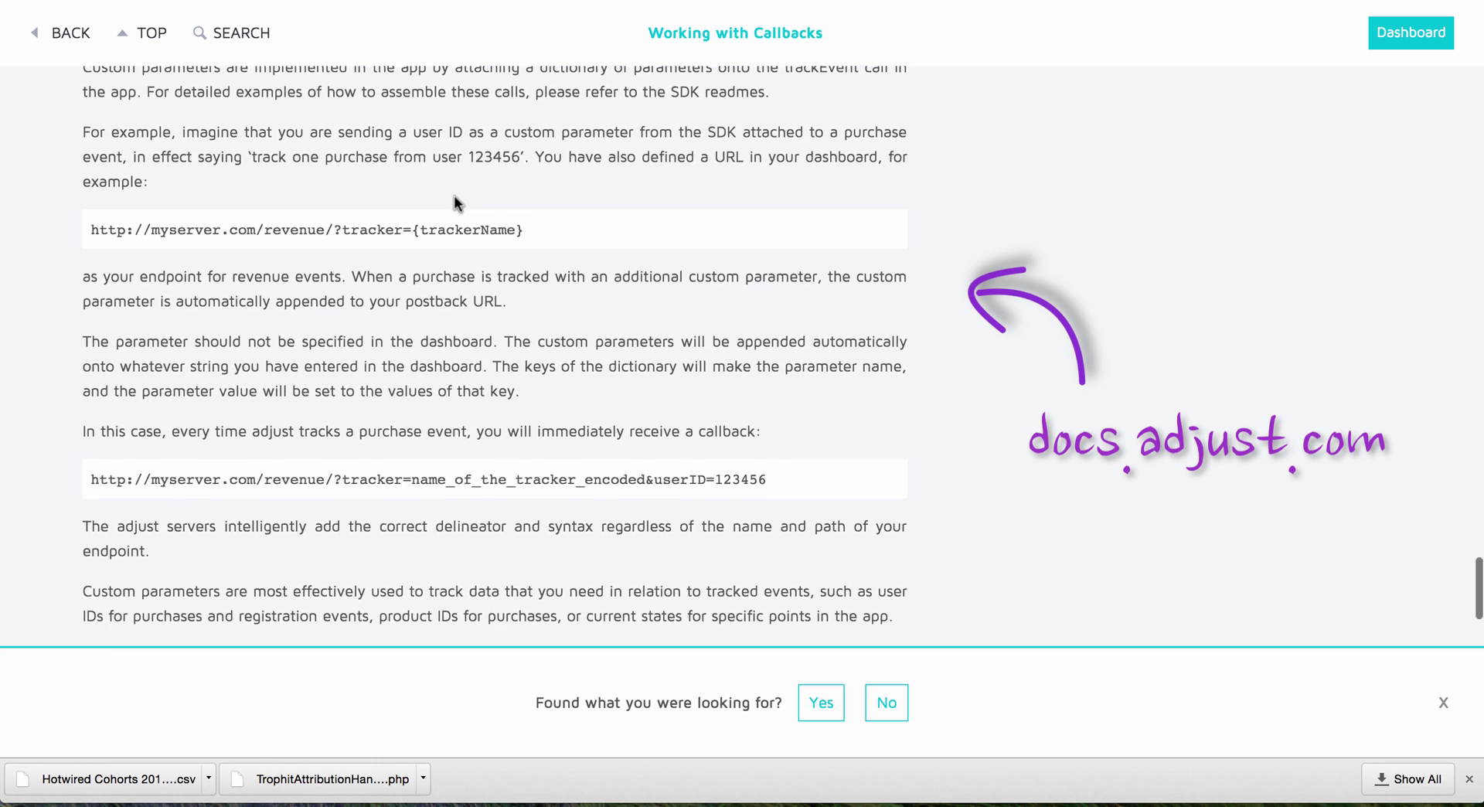
pyautogui.scroll(-4, 454, 199)
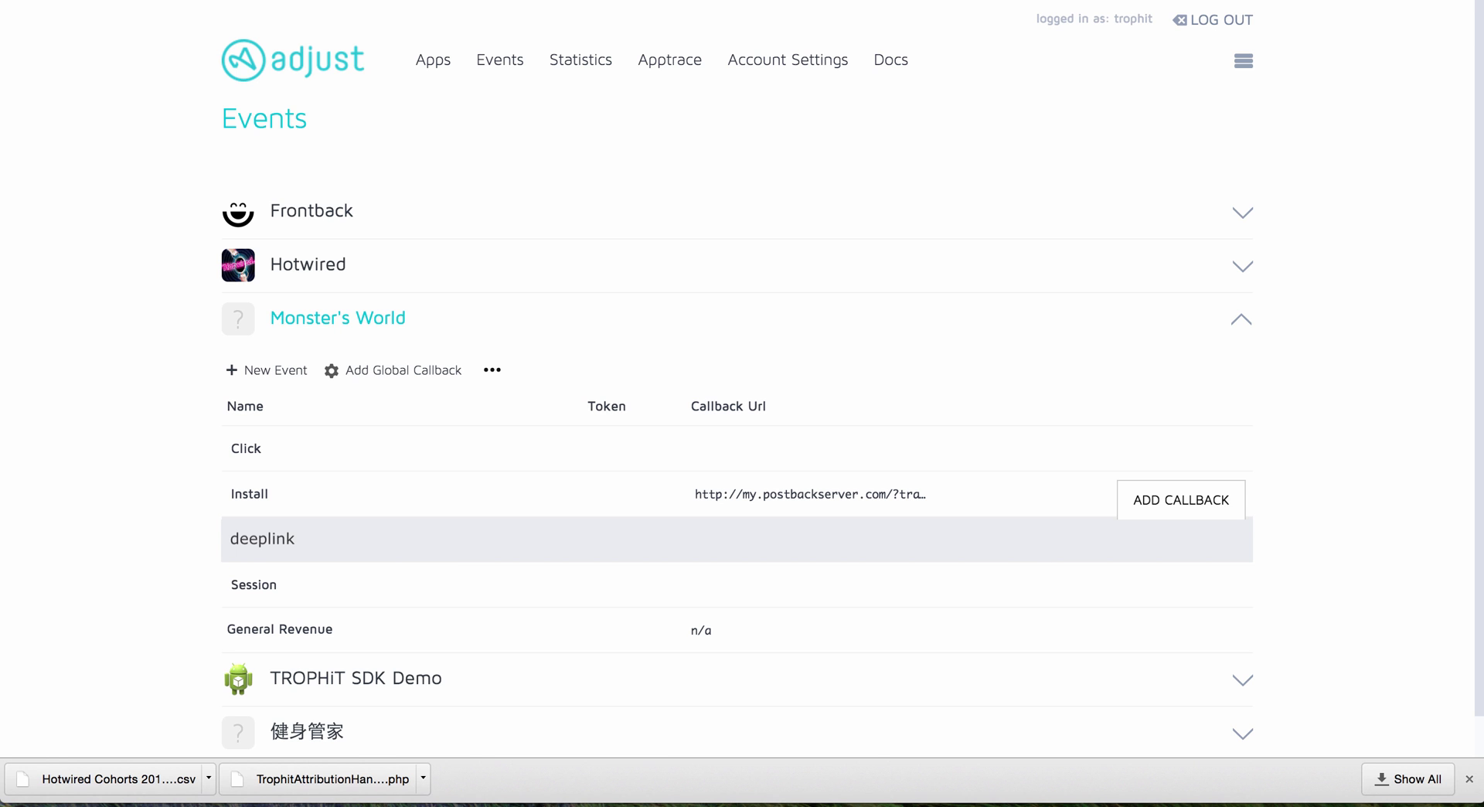
# Add the same web service URL with the Adjust macros as the callback for Monster's World's deeplink event and save it.
pyautogui.click(1185, 493)
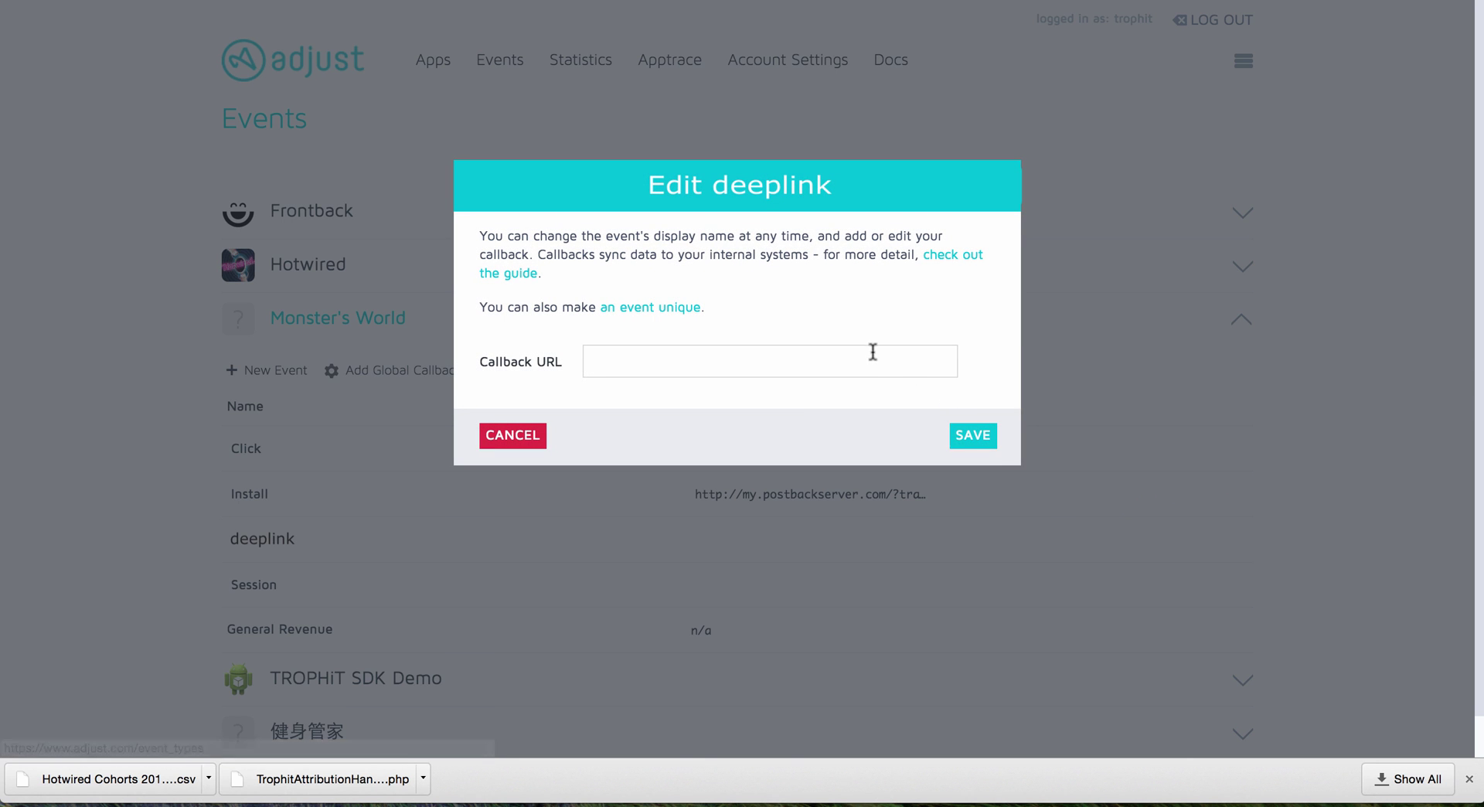
pyautogui.rightClick(870, 349)
pyautogui.click(916, 451)
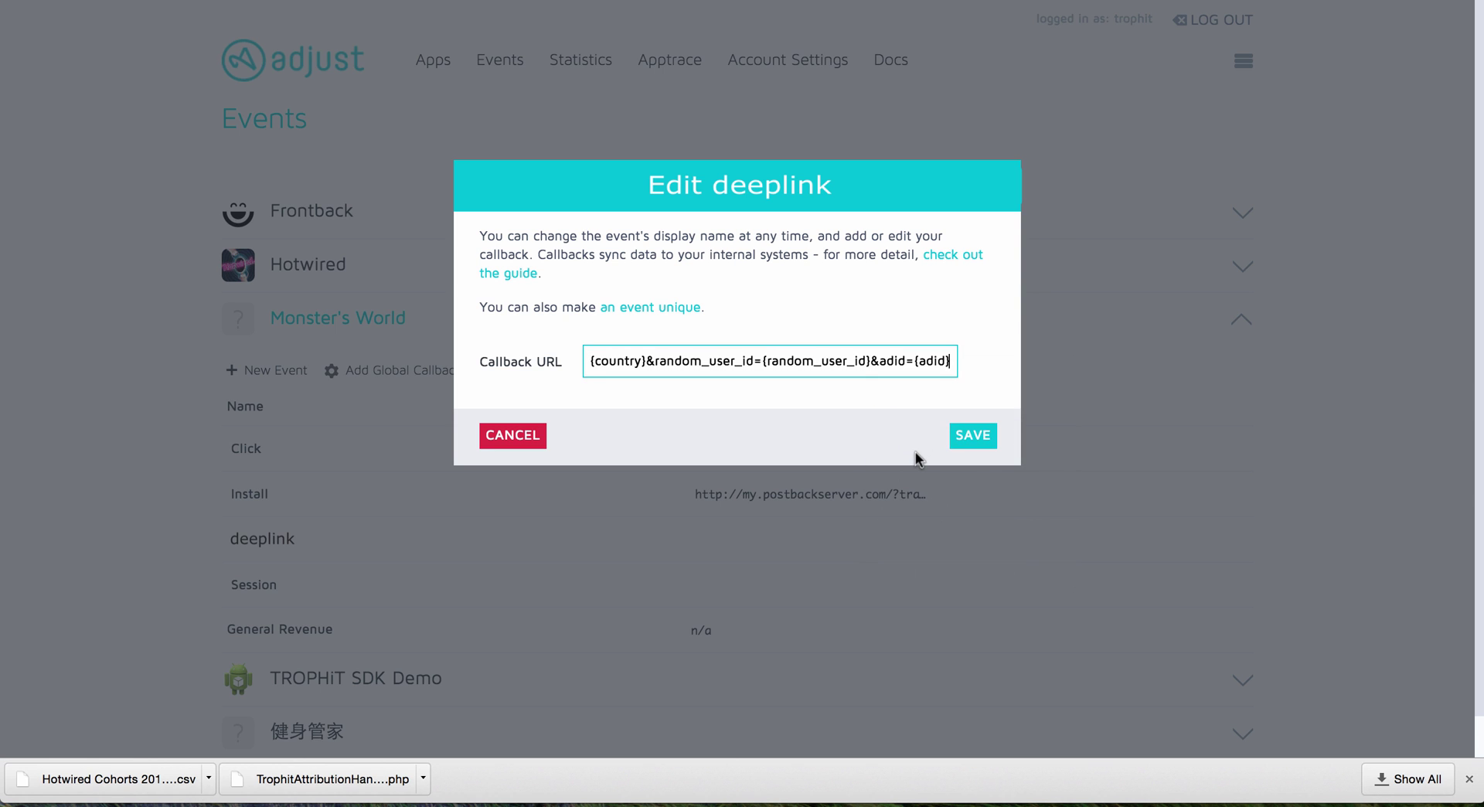
pyautogui.click(971, 437)
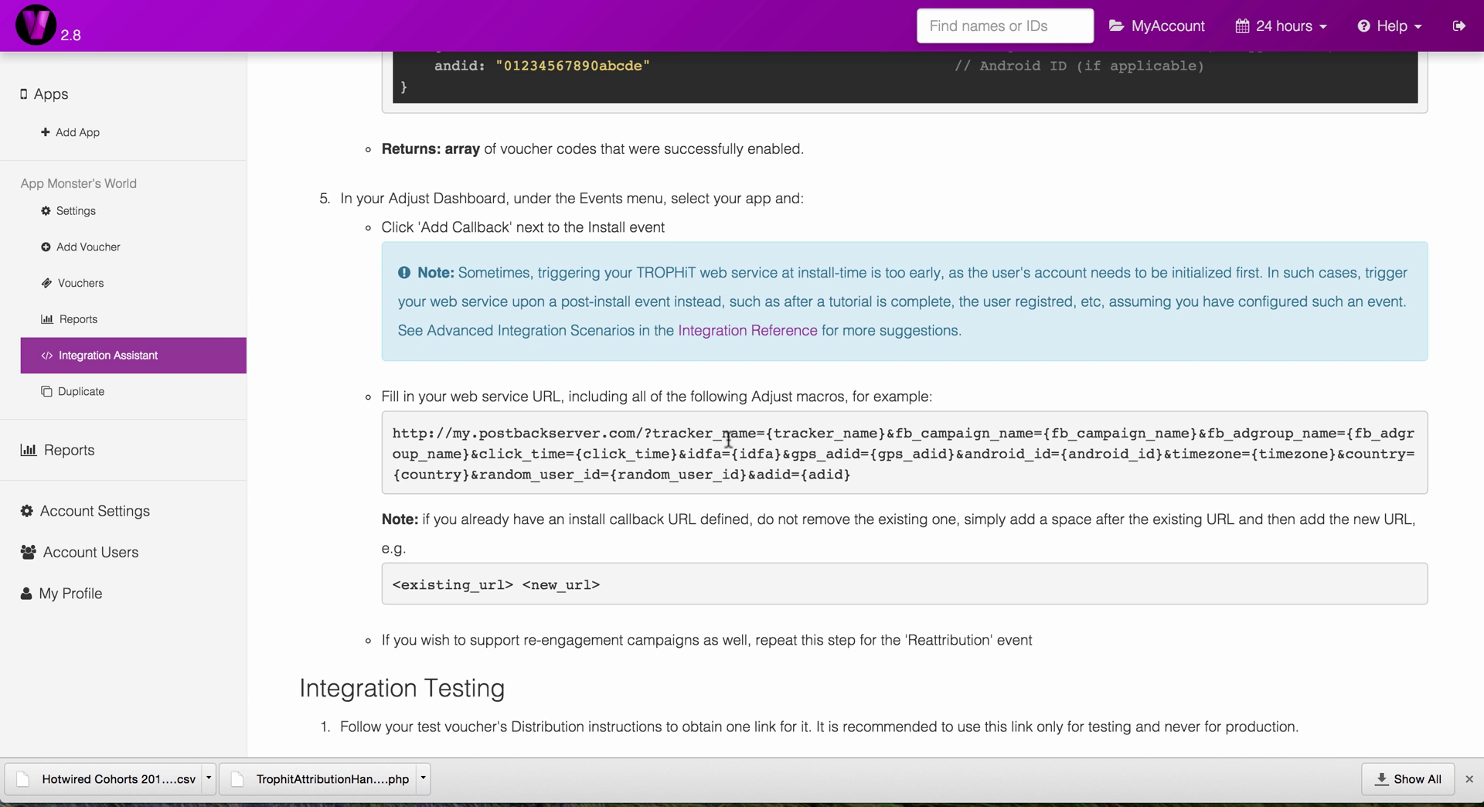
# Examine TROPHiT's Integration Testing instructions, especially the one about obtaining a link through the test voucher's Distribution instructions.
pyautogui.scroll(-3, 728, 439)
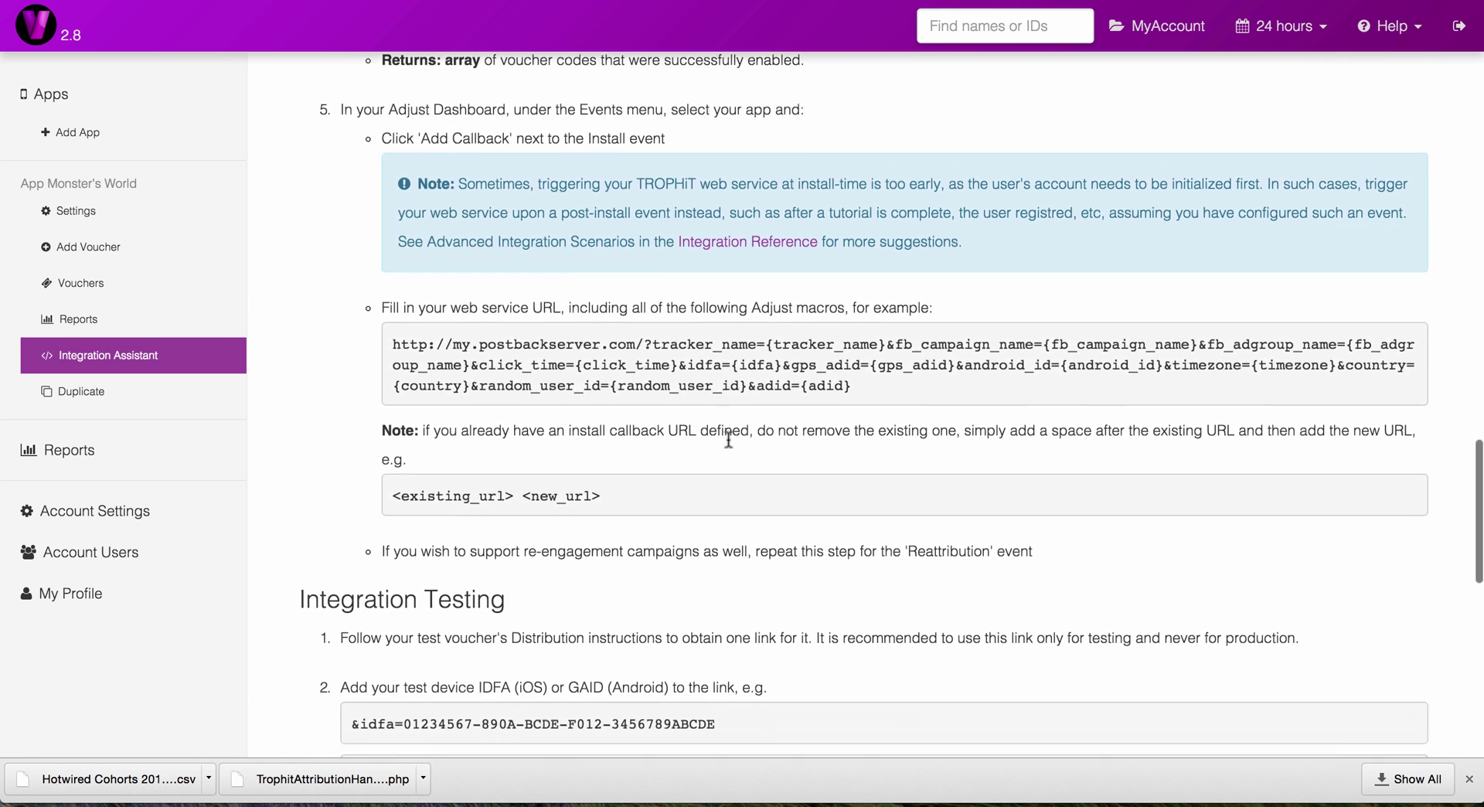
pyautogui.scroll(-3, 728, 439)
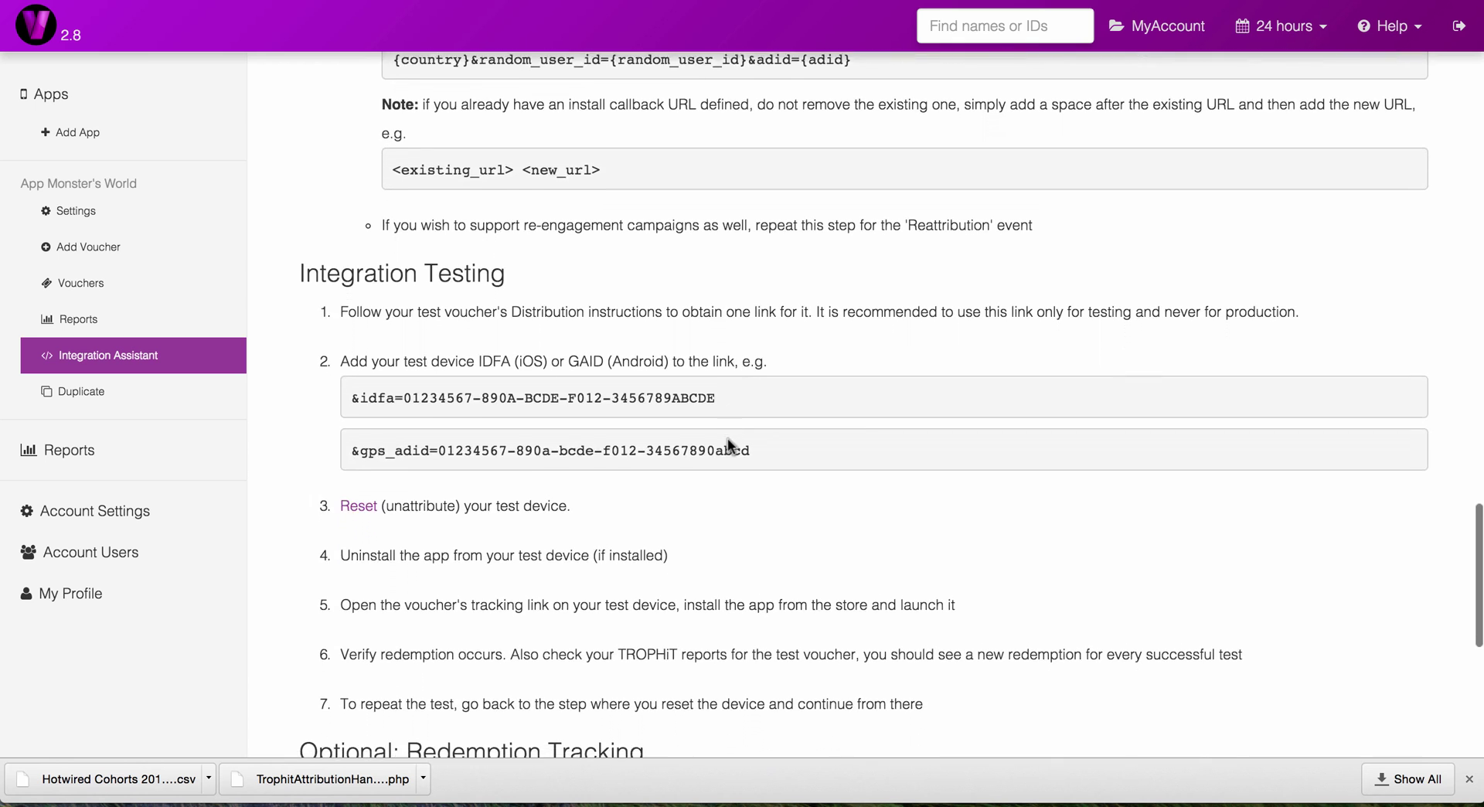
pyautogui.scroll(-2, 726, 438)
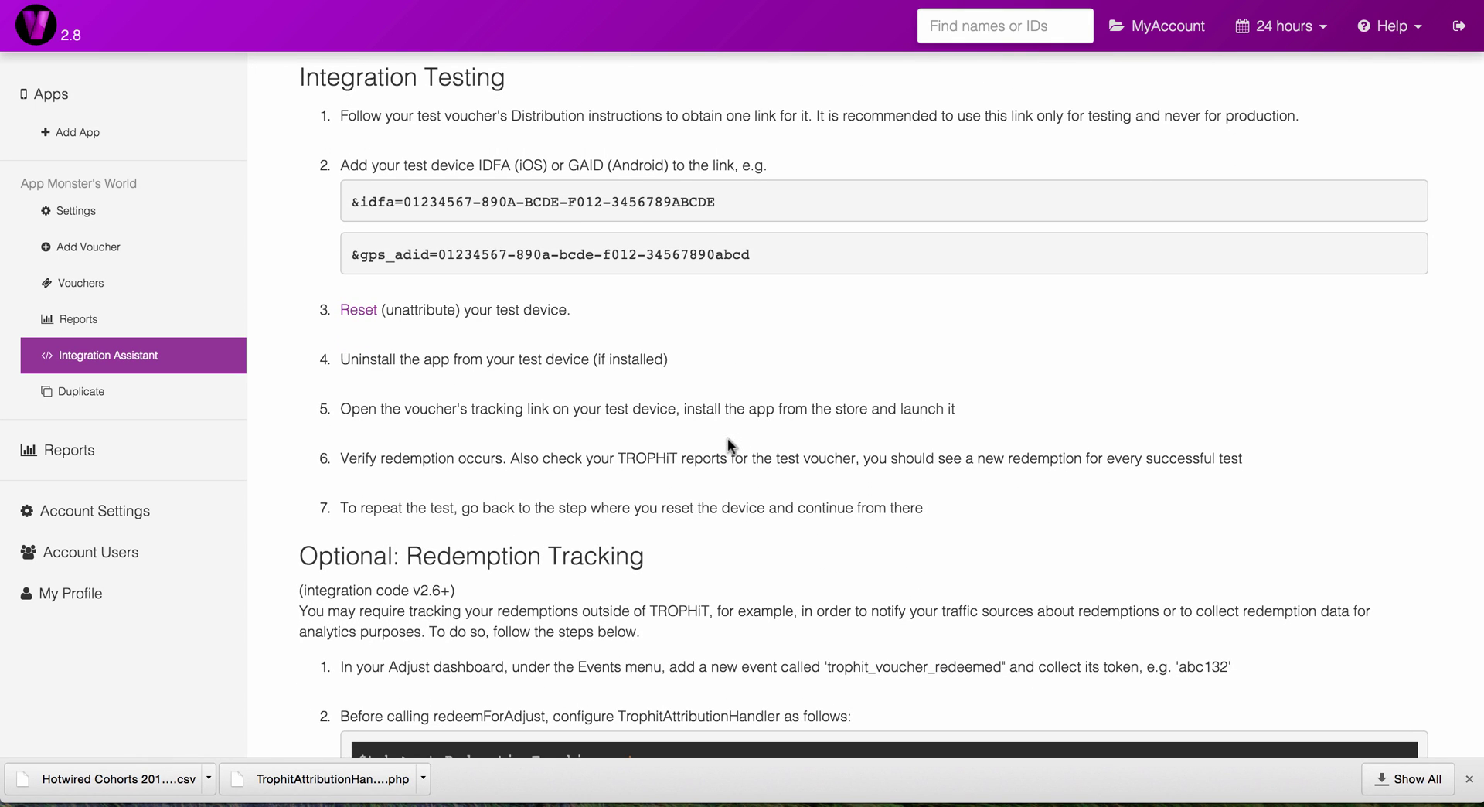
pyautogui.moveTo(341, 115); pyautogui.dragTo(665, 120)
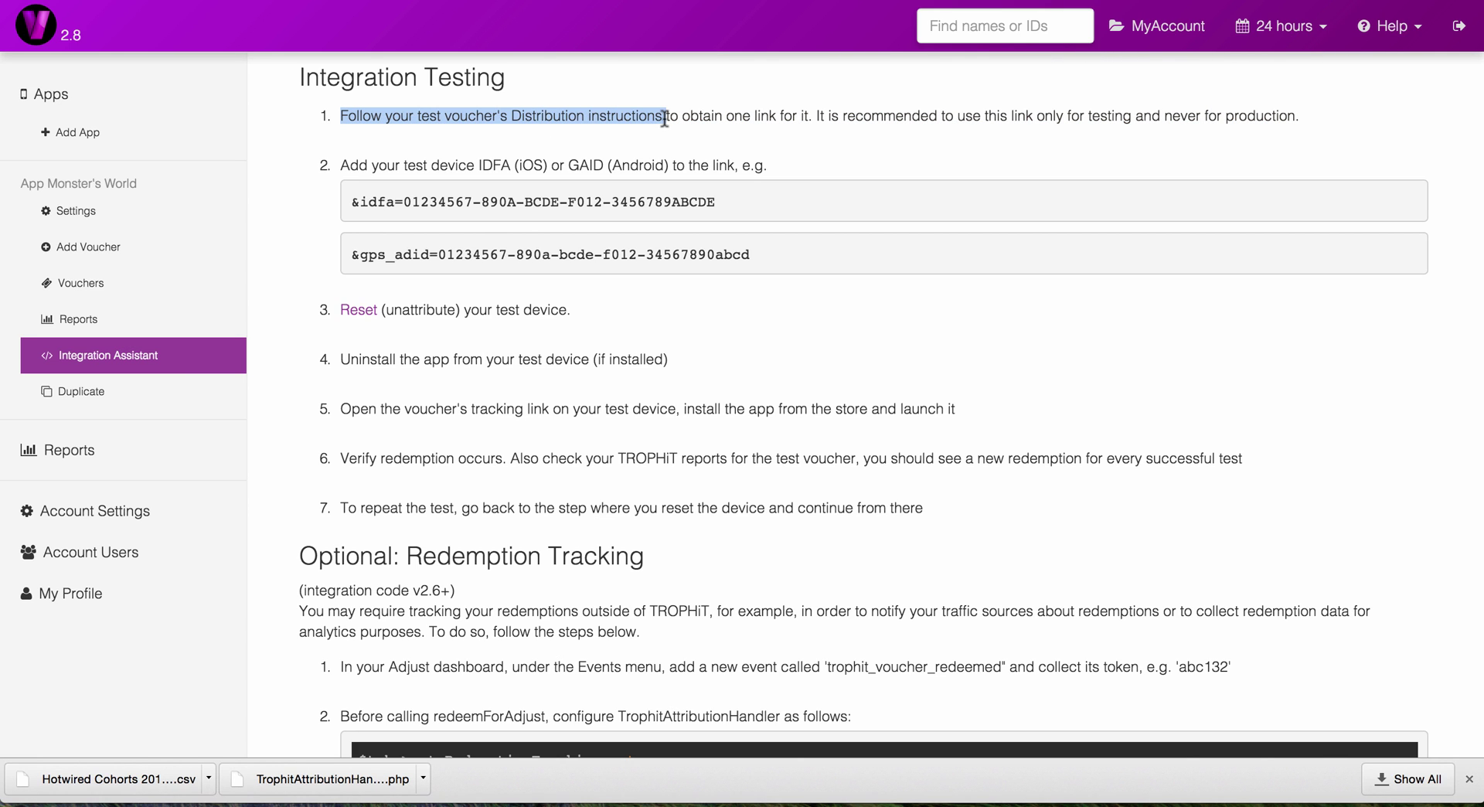
pyautogui.click(695, 216)
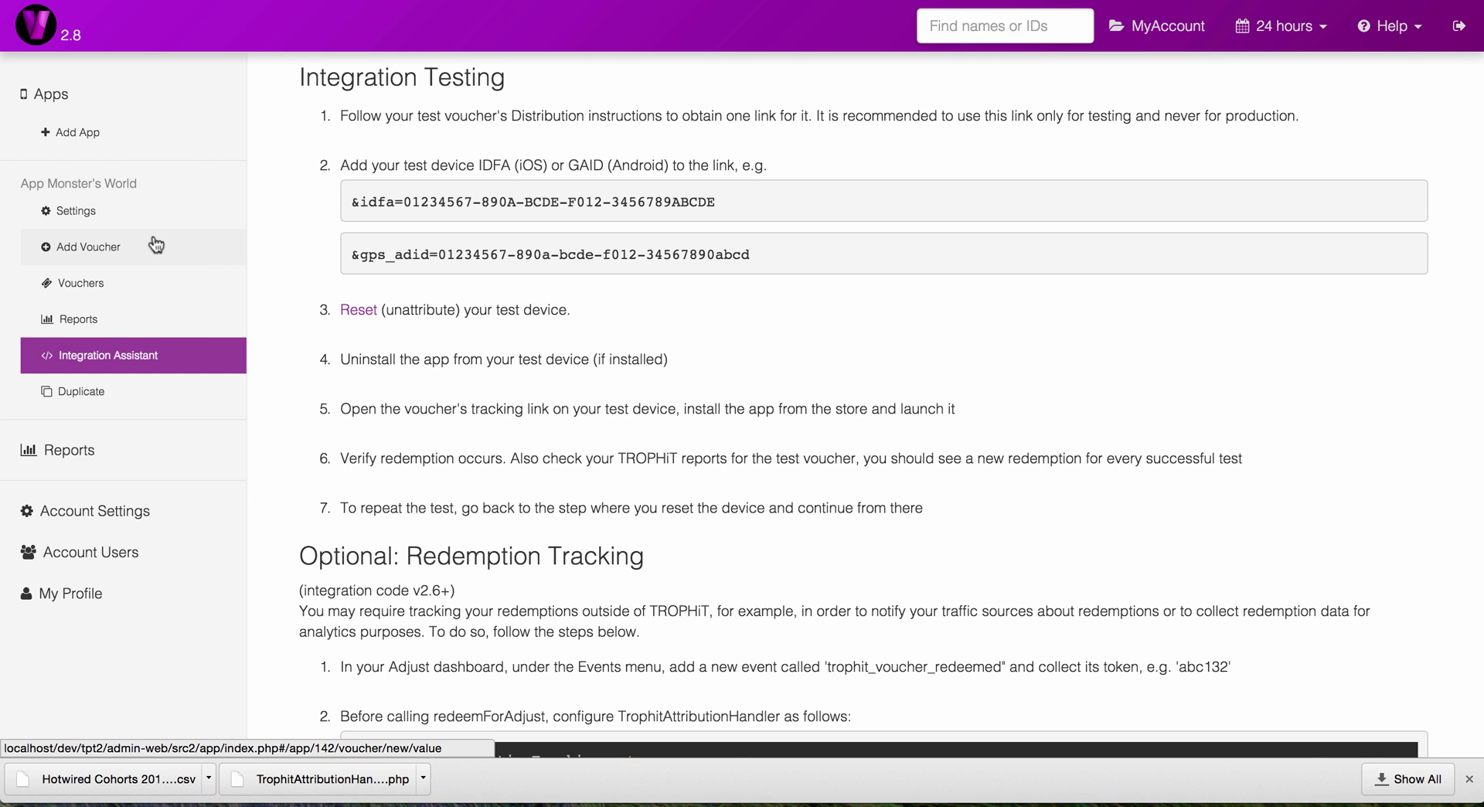
# Open the distribution instructions of the 1 x Life voucher and copy the example tracker name "MyPublisher - 1 x Life trophit_cmp_157".
pyautogui.click(95, 287)
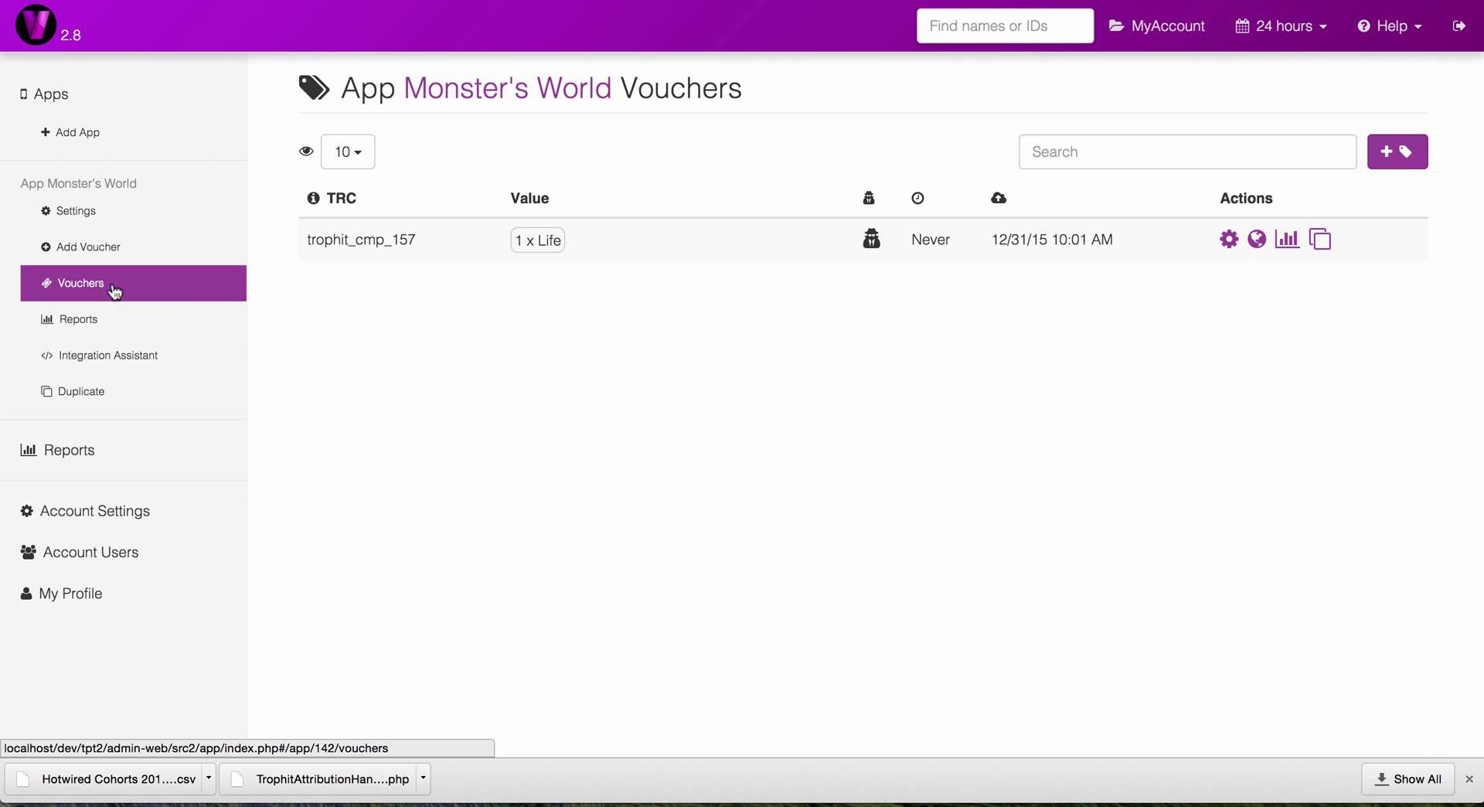
pyautogui.click(1257, 239)
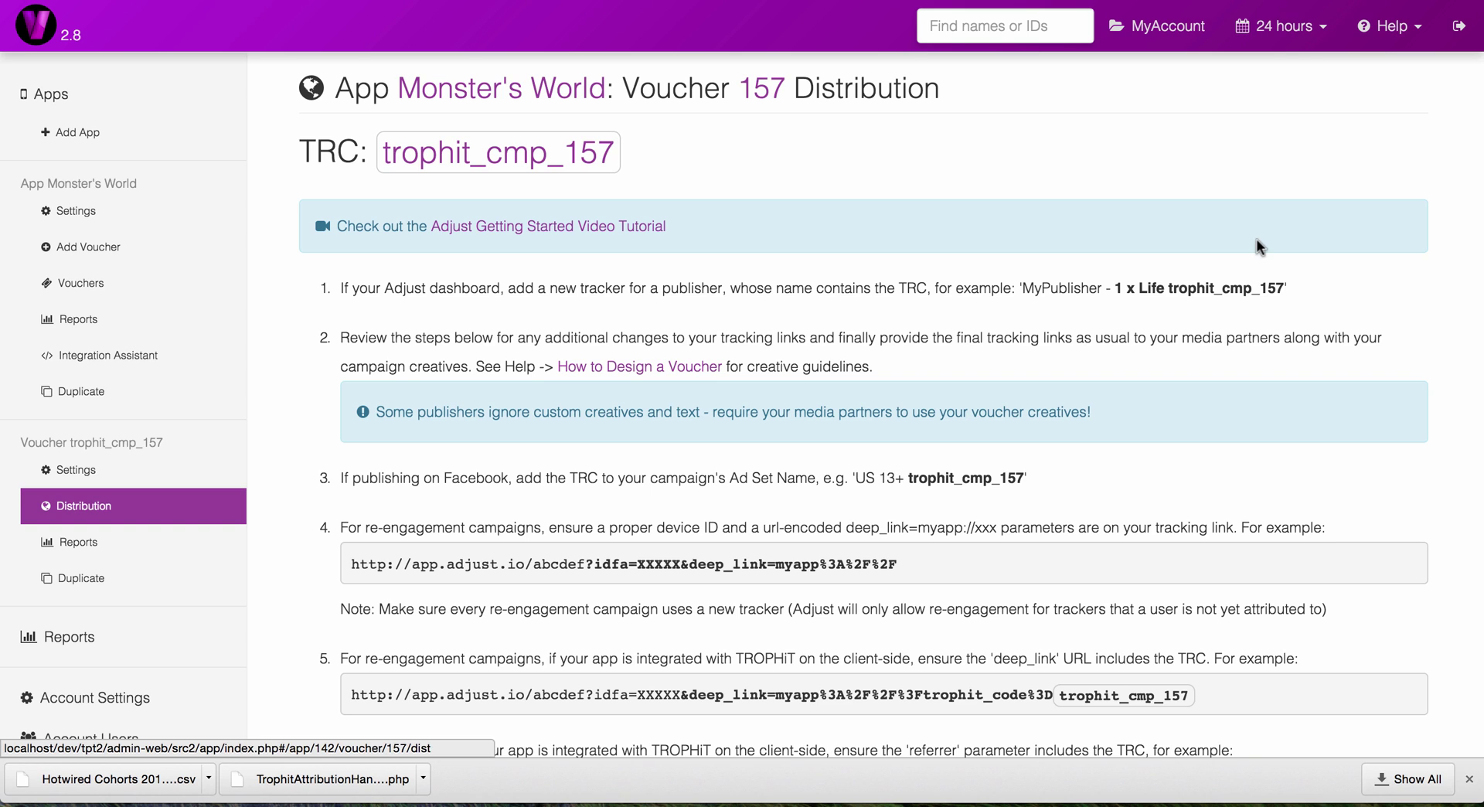
pyautogui.moveTo(1285, 289); pyautogui.dragTo(1022, 287)
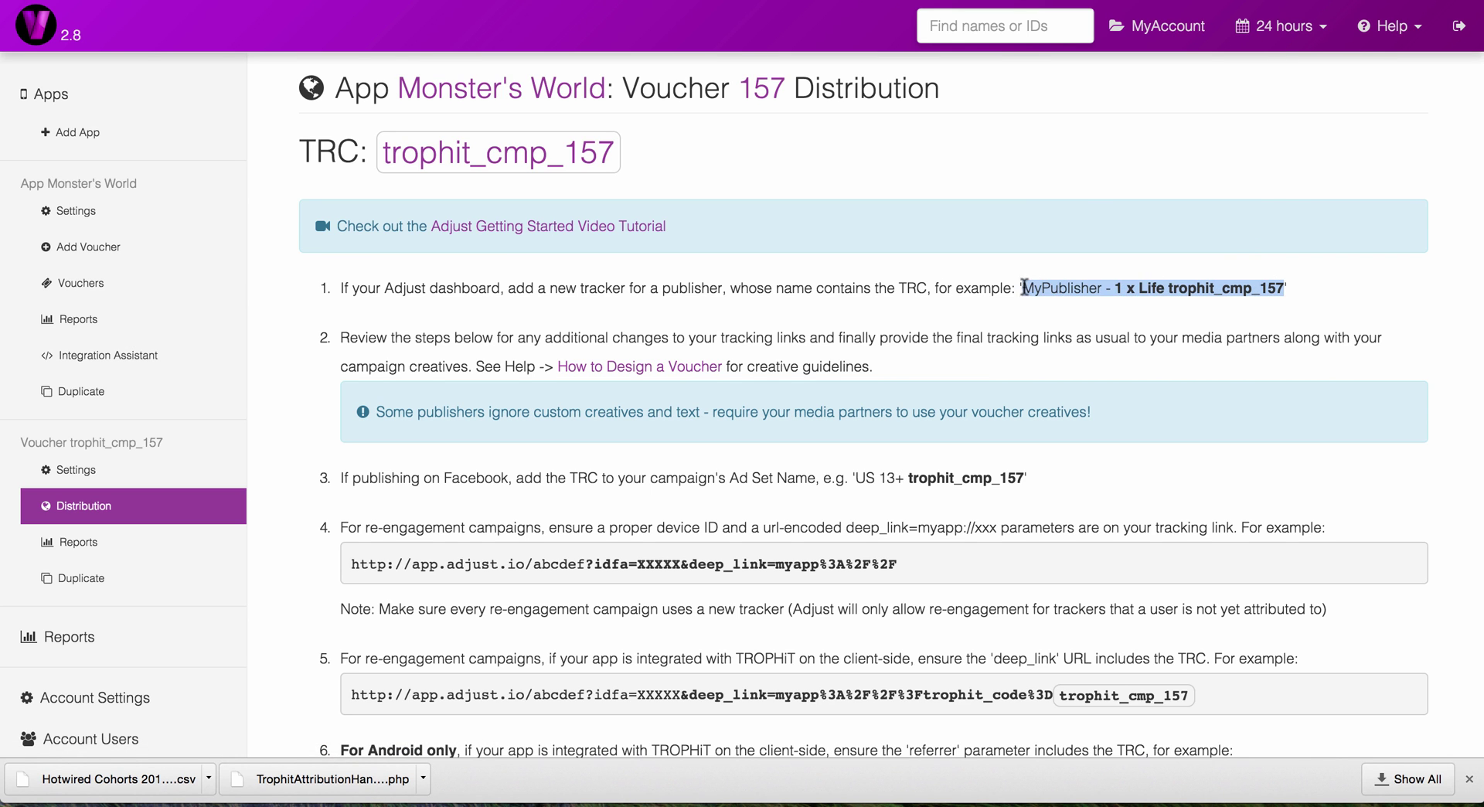
pyautogui.rightClick(1023, 288)
pyautogui.click(1063, 331)
# Switch to Adjust and create a tracker named "MyPublisher - 1 x Life trophit_cmp_157" for Monster's World.
pyautogui.click(456, 2)
pyautogui.click(427, 69)
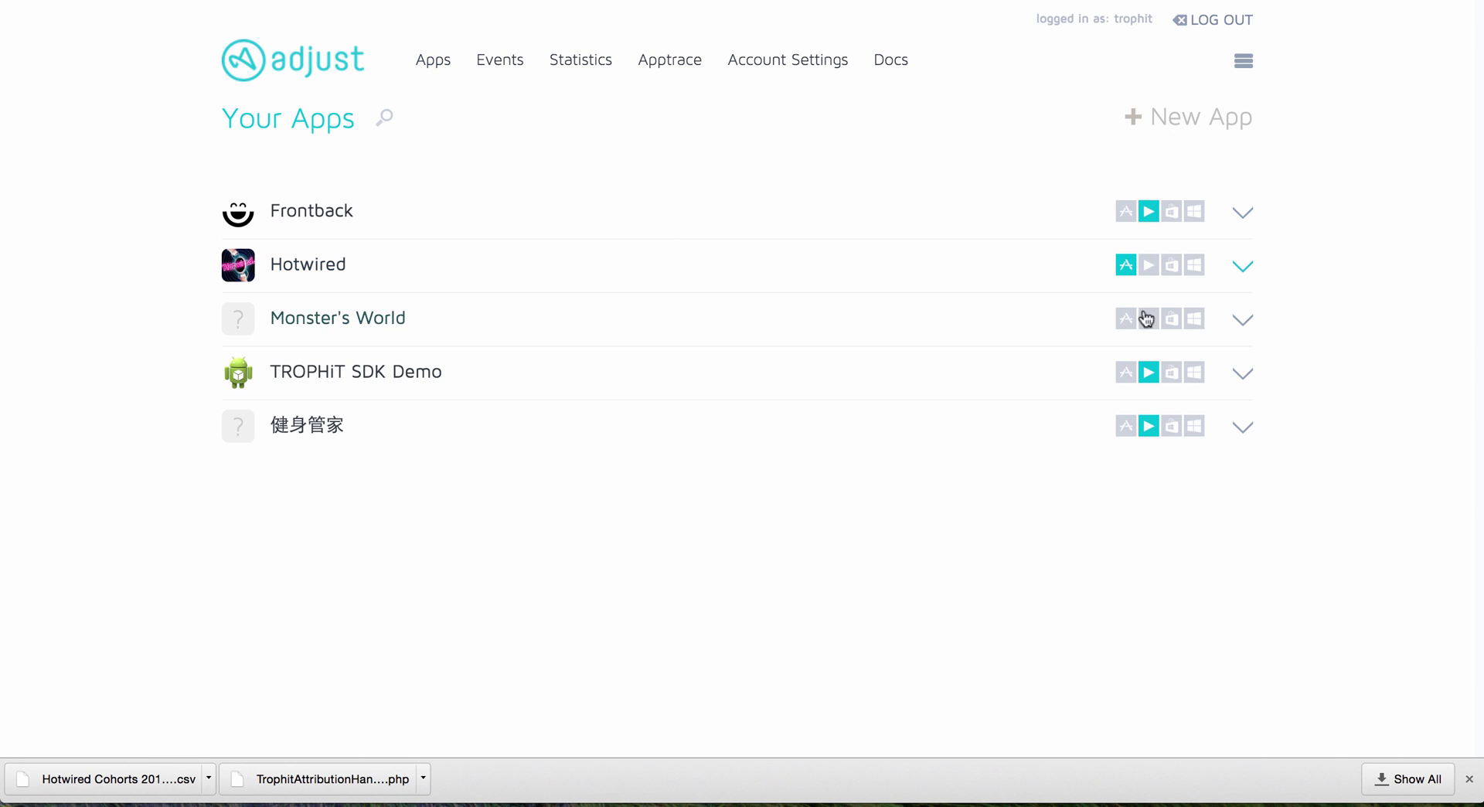
pyautogui.click(716, 338)
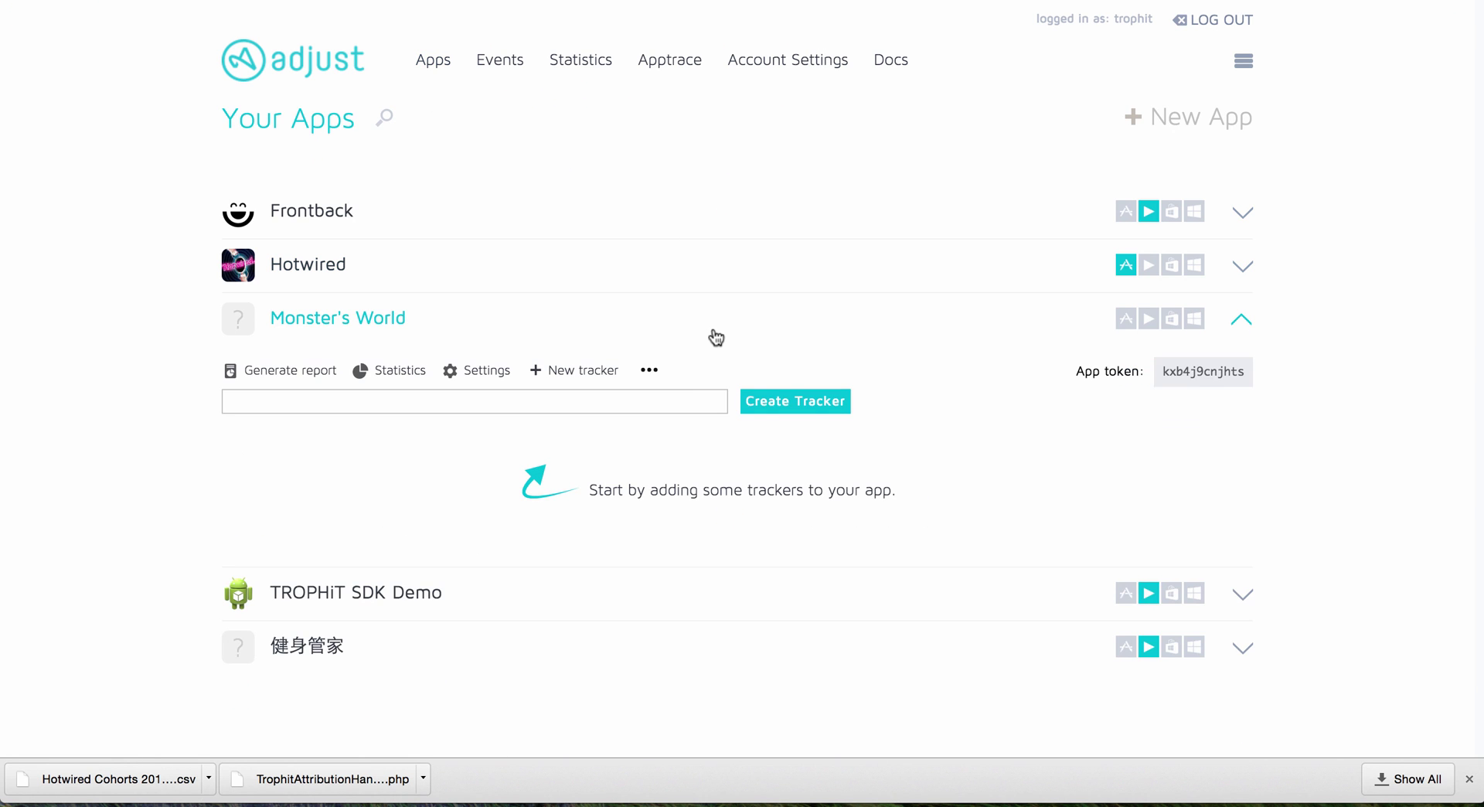
pyautogui.rightClick(702, 403)
pyautogui.click(737, 501)
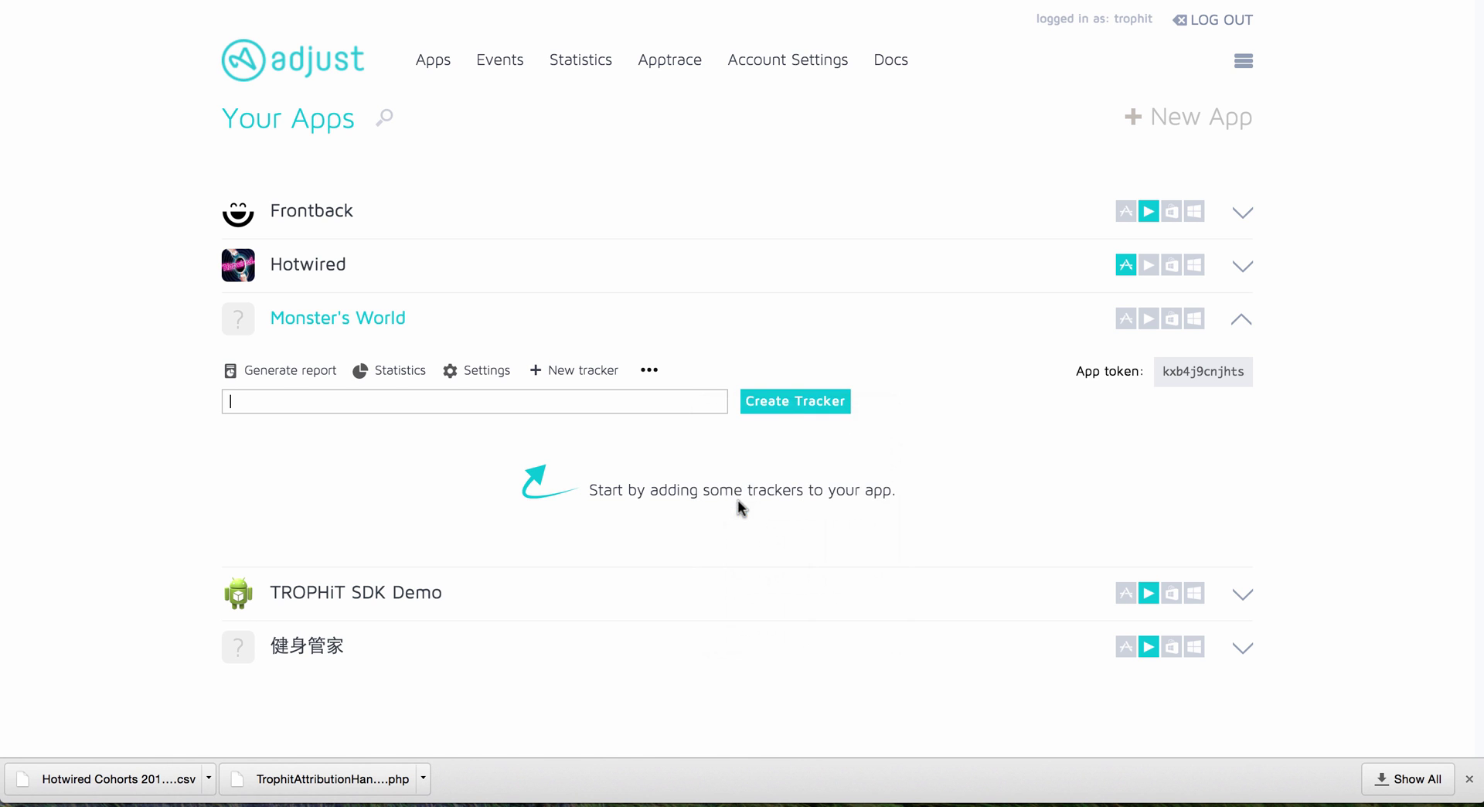
pyautogui.click(796, 404)
# Copy the tracking link of the new MyPublisher tracker.
pyautogui.moveTo(927, 442); pyautogui.dragTo(749, 446)
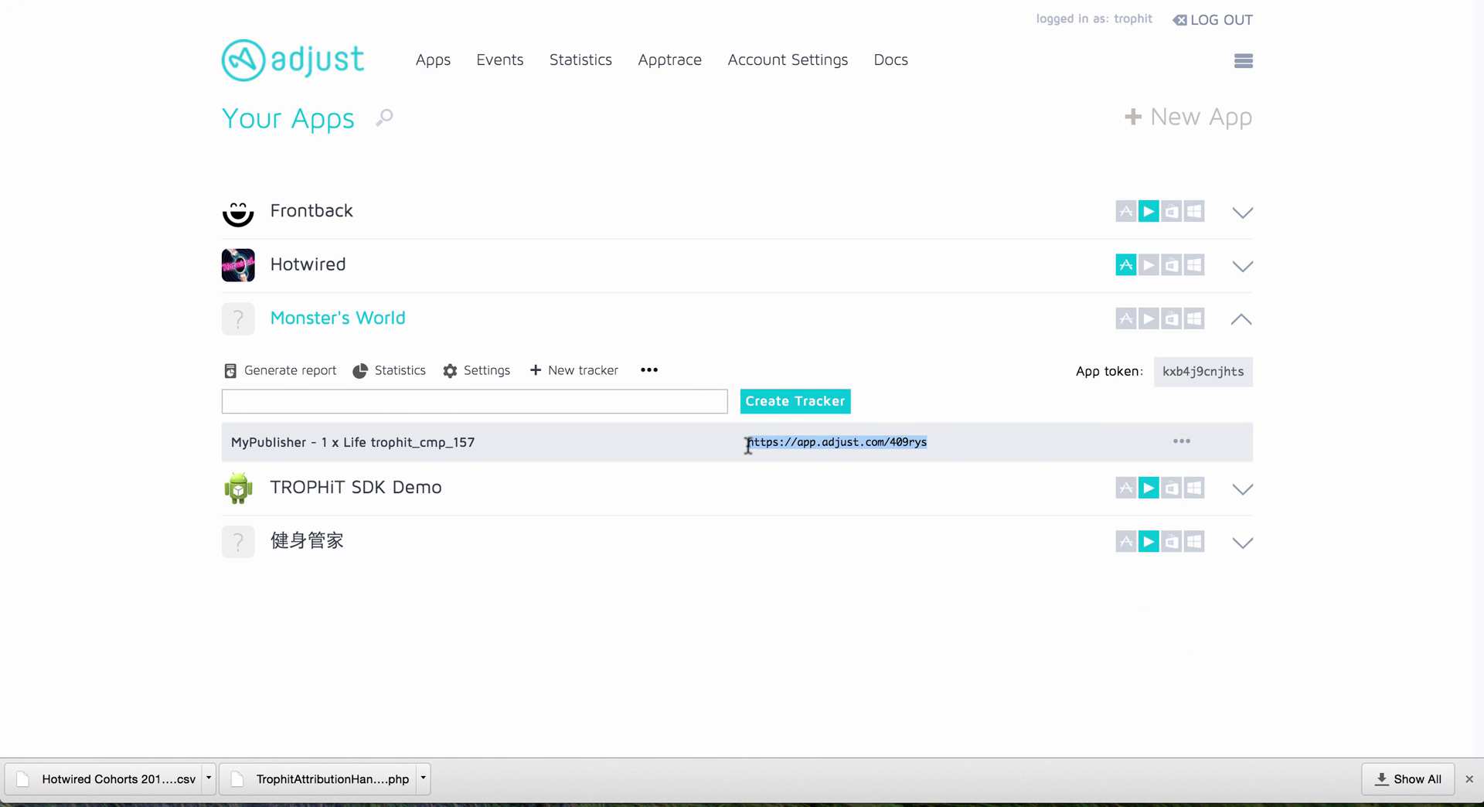
pyautogui.rightClick(760, 445)
pyautogui.click(787, 486)
# Return to TROPHiT's Integration Testing instructions and examine the &idfa= link parameter and the test device reset instruction.
pyautogui.hotkey('ctrl', 'Tab')
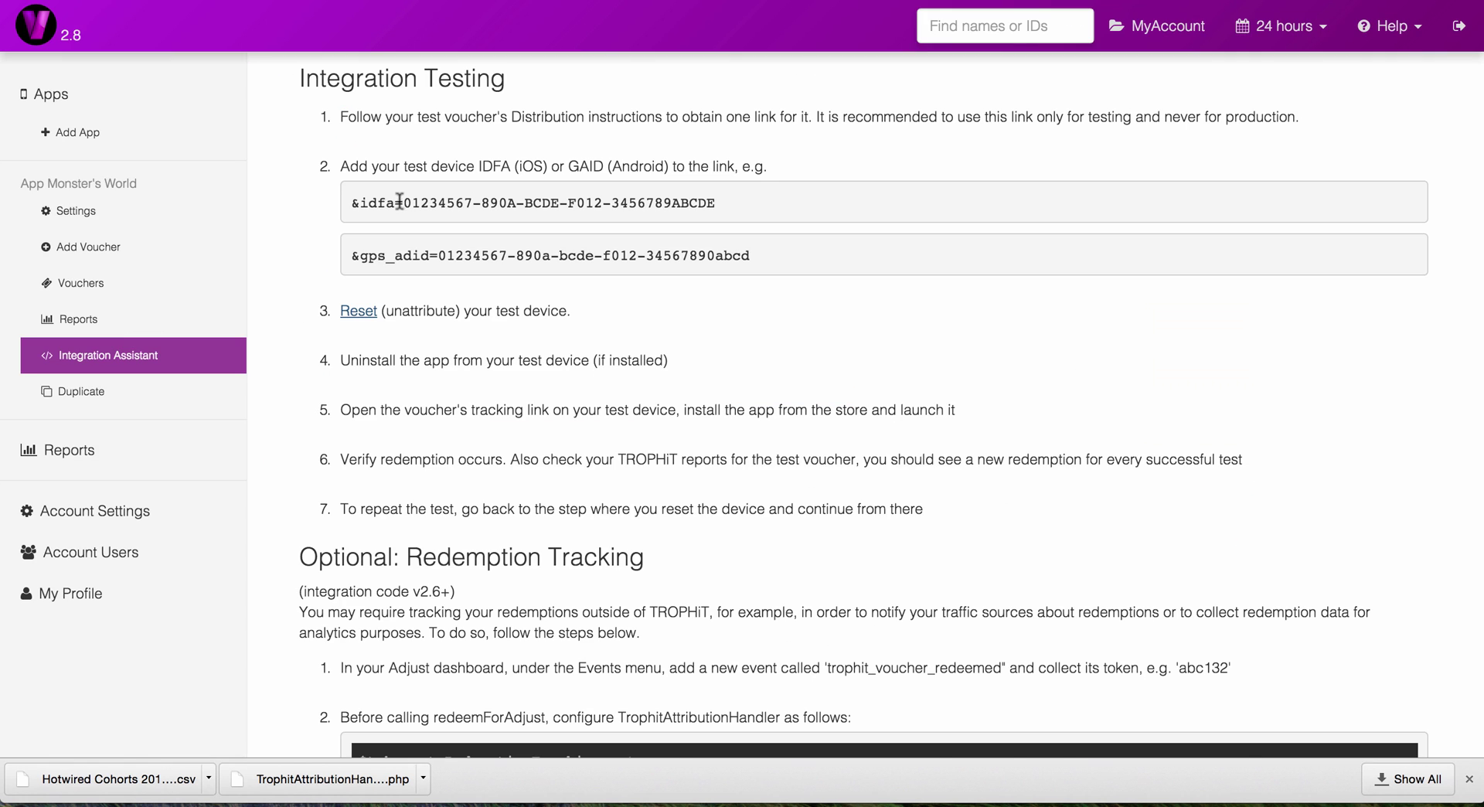
pyautogui.moveTo(350, 202); pyautogui.dragTo(405, 205)
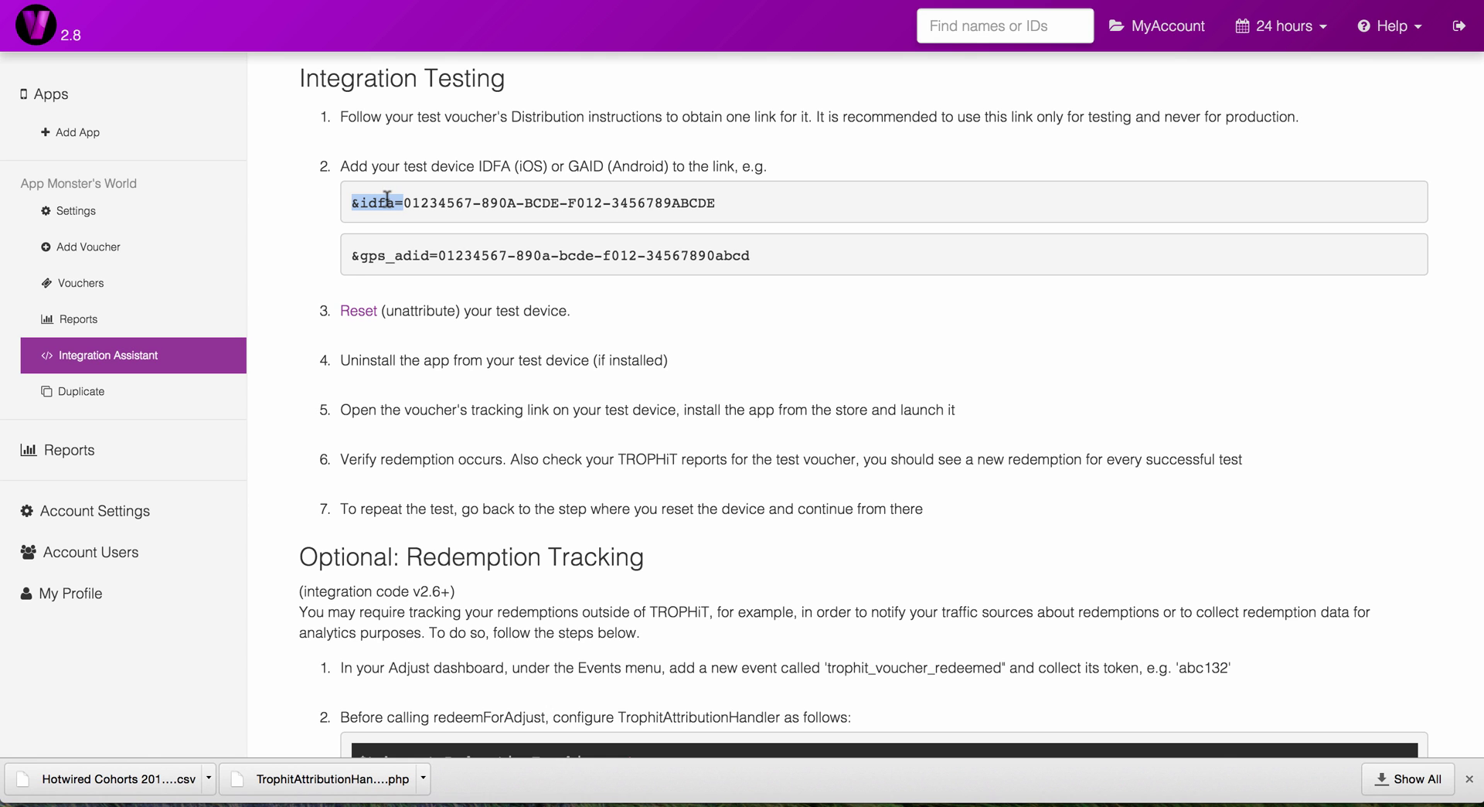
pyautogui.click(344, 317)
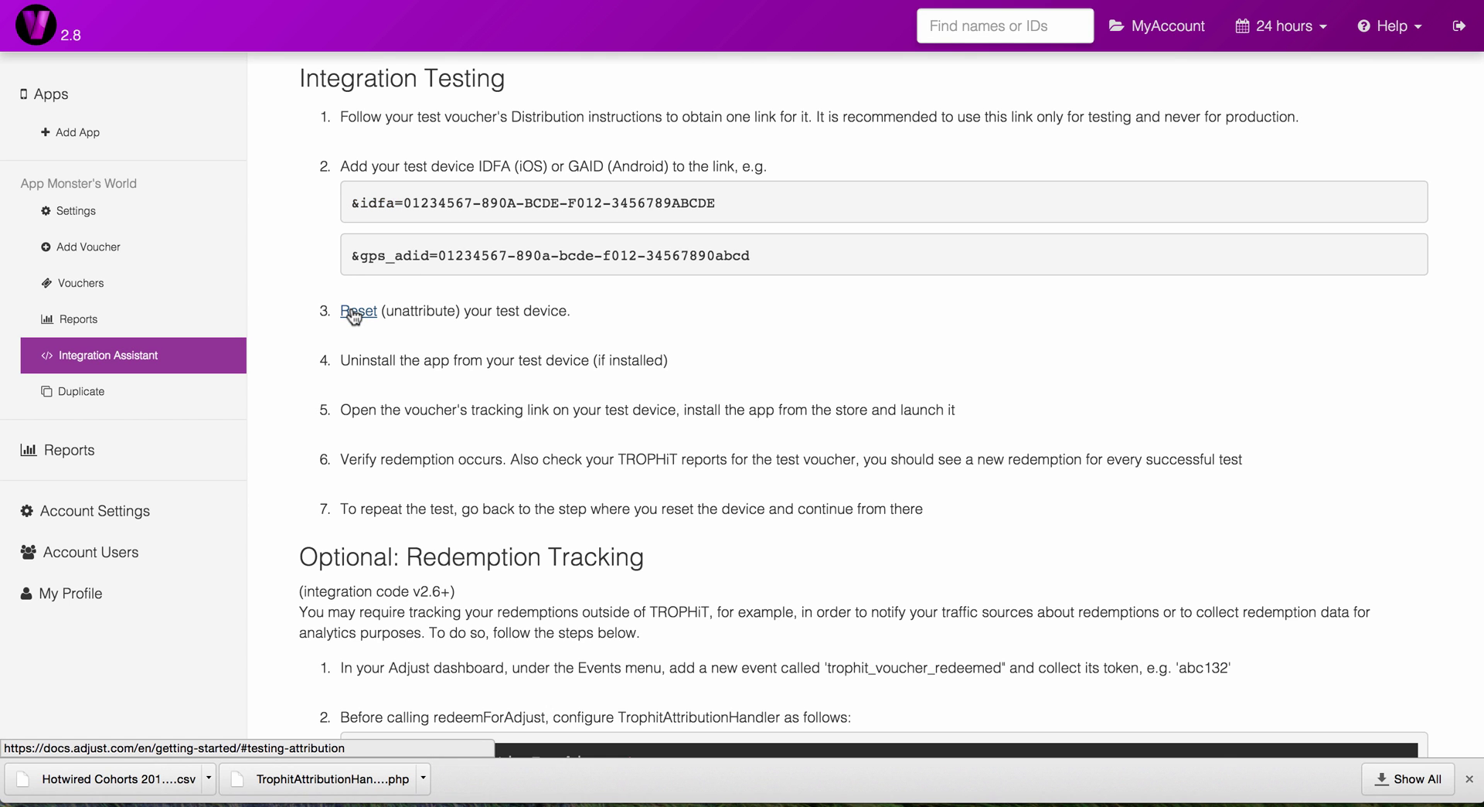
pyautogui.click(351, 309)
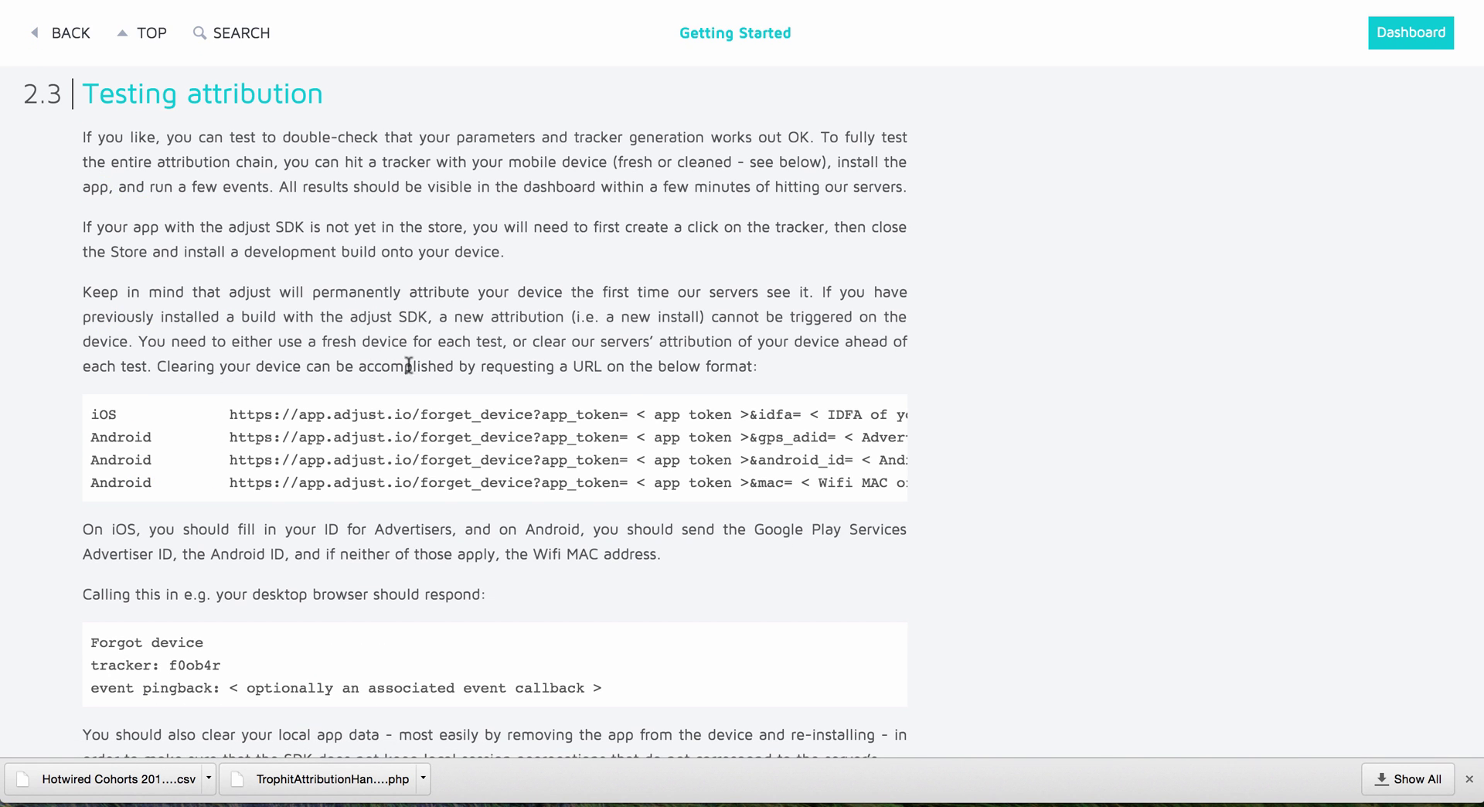
pyautogui.moveTo(742, 404)
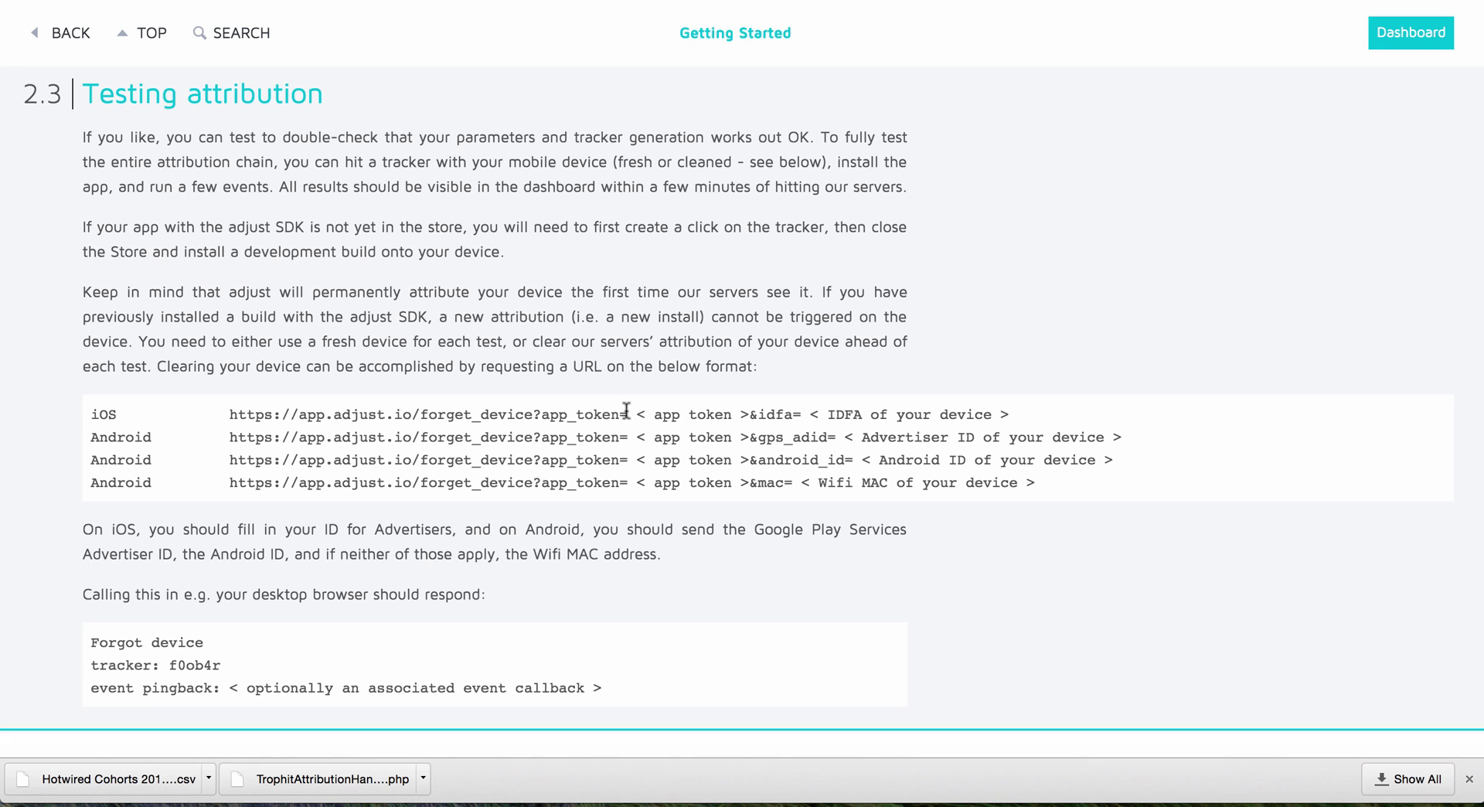
pyautogui.moveTo(628, 410); pyautogui.dragTo(219, 410)
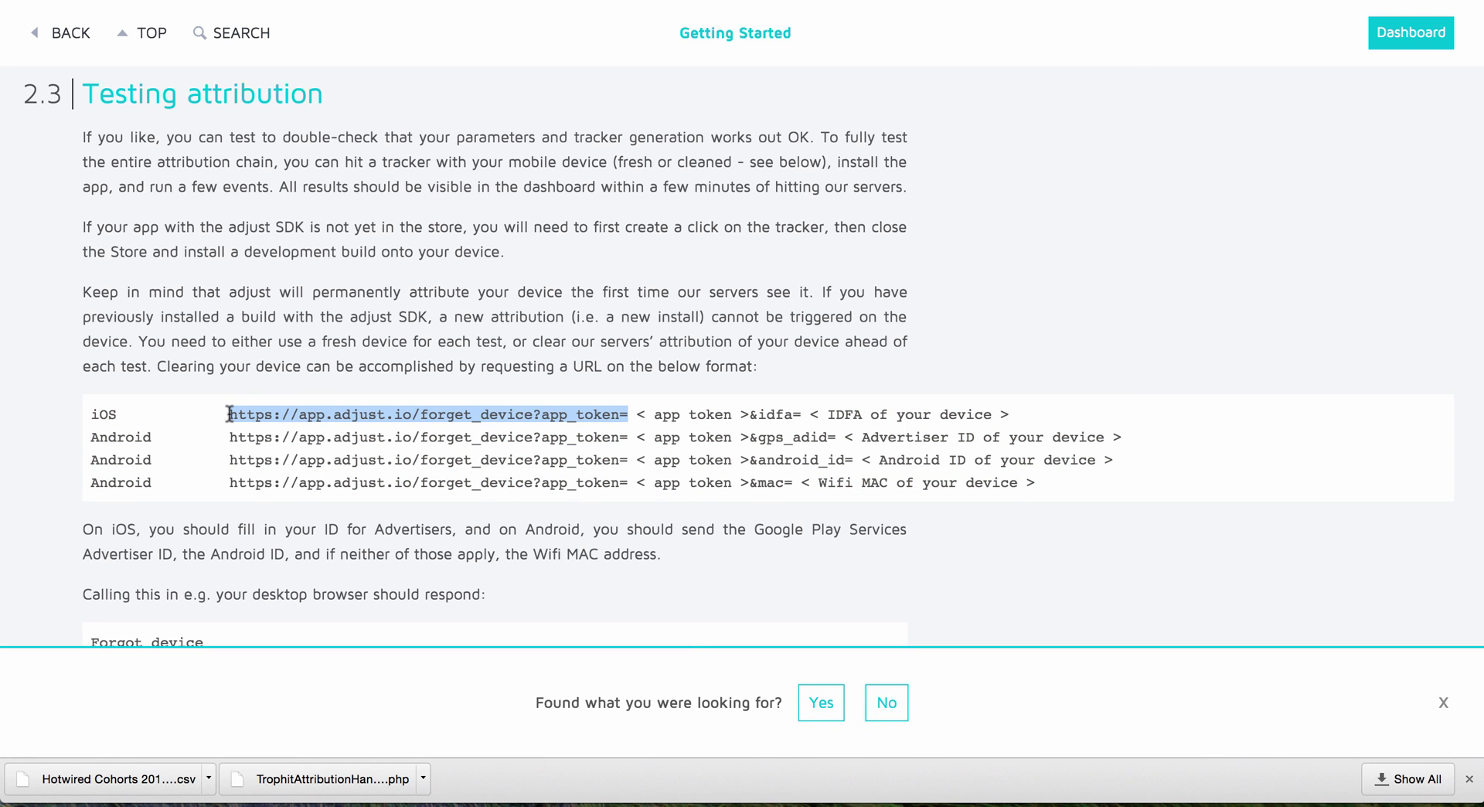
pyautogui.rightClick(253, 415)
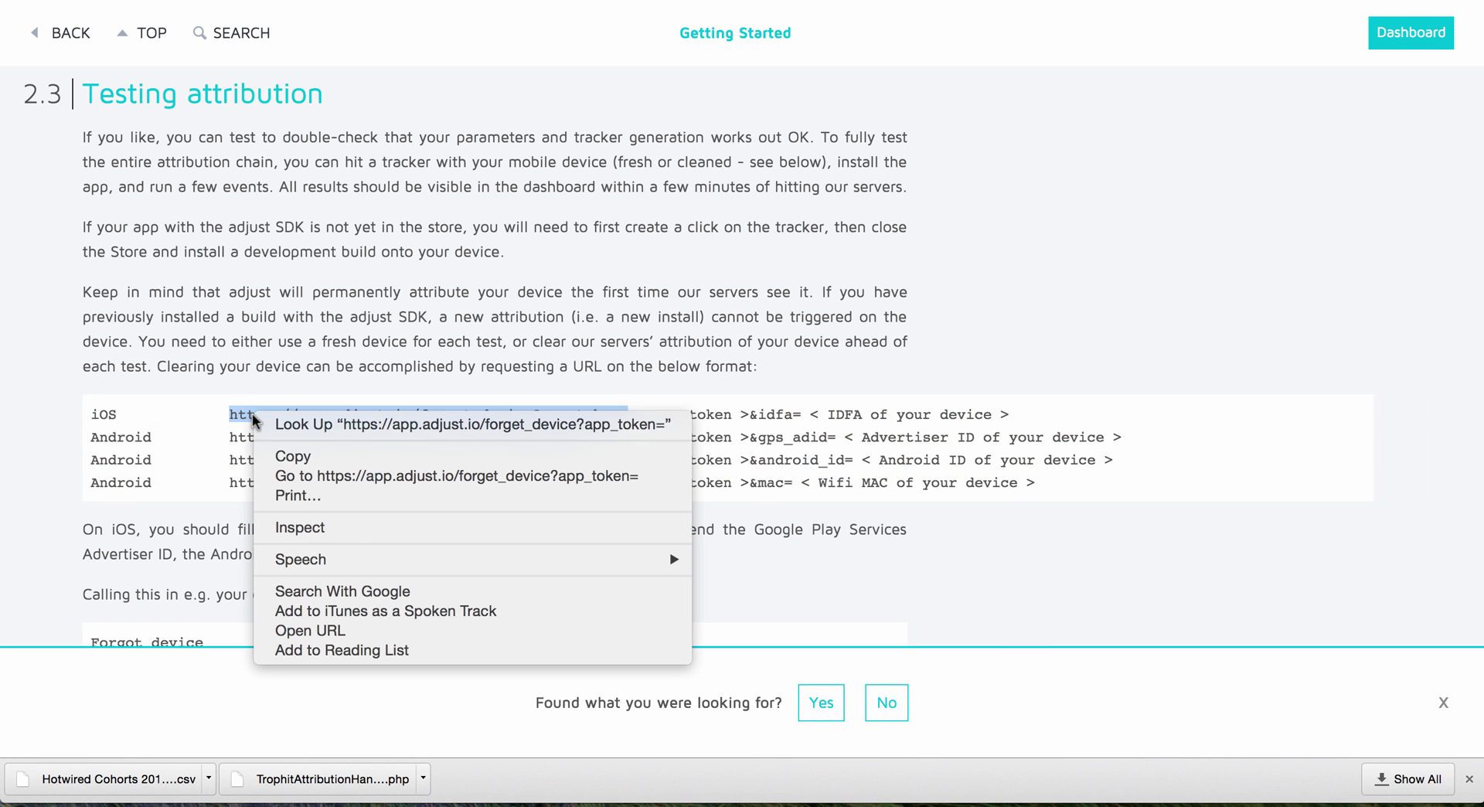
pyautogui.click(292, 457)
# Switch to Terminal and begin a curl command with an opening quote and the copied forget_device URL prefix.
pyautogui.press('super+Tab')
pyautogui.write('curl "')
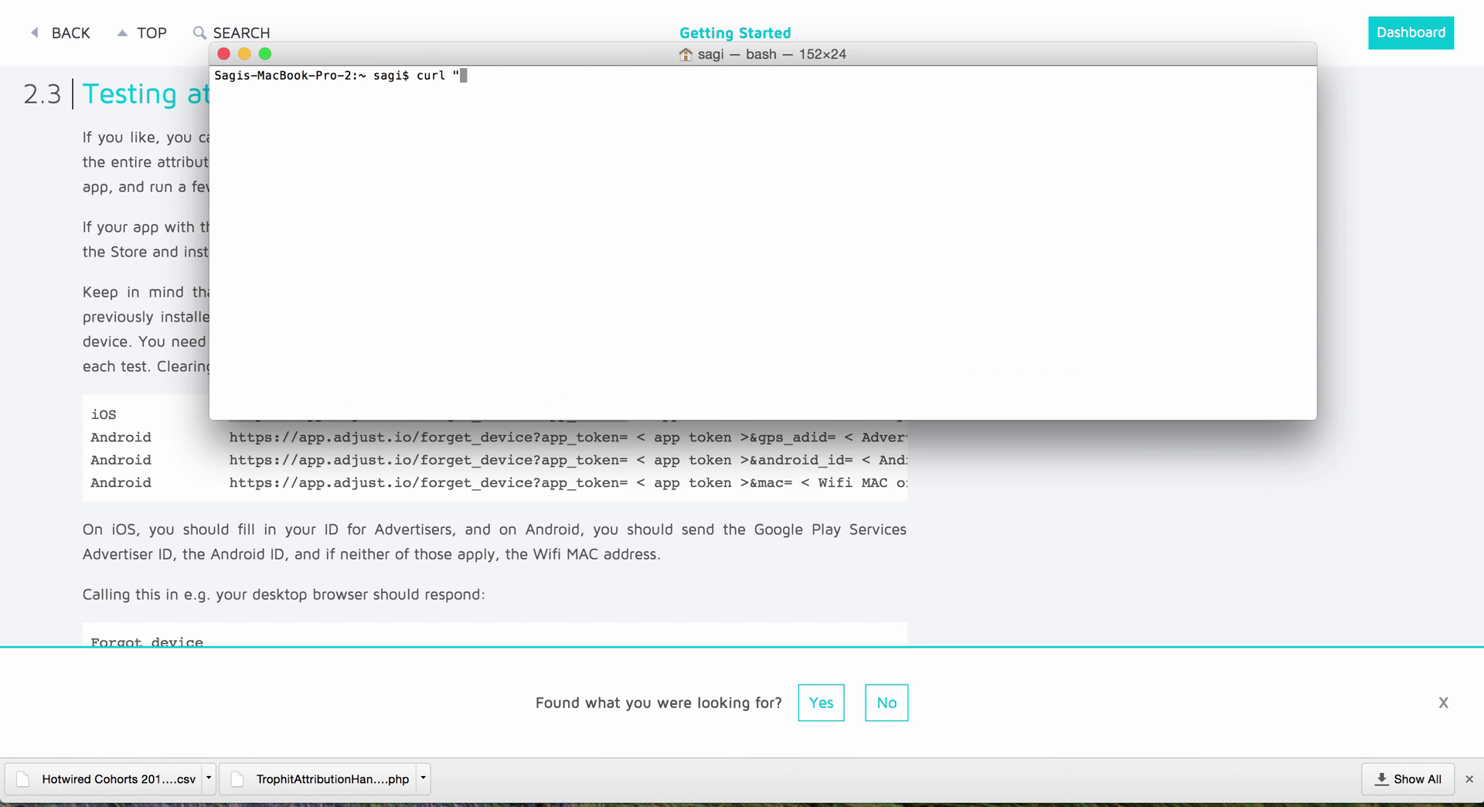
pyautogui.press('super+v')
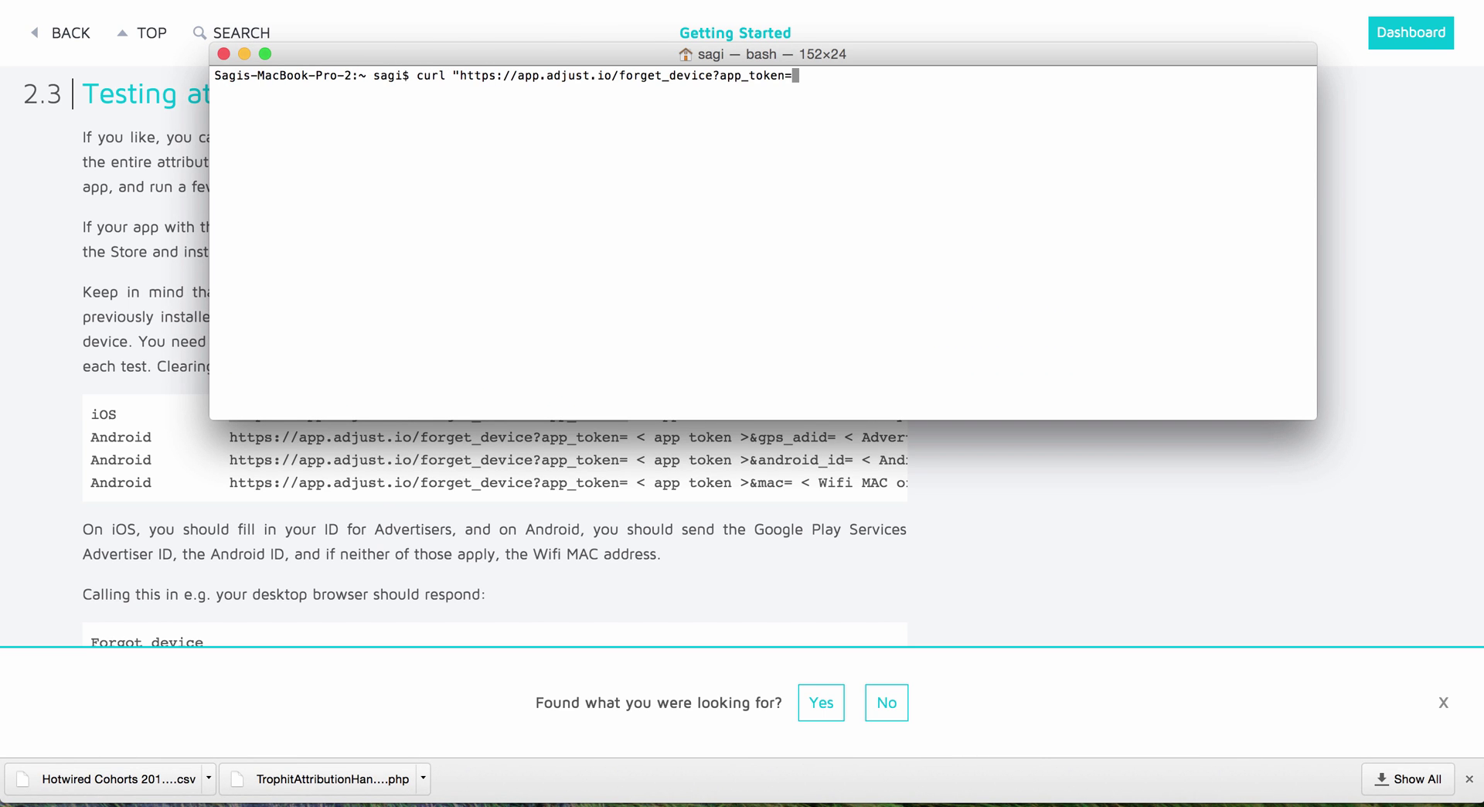
# Copy the Monster's World app token from Adjust and paste it after "app_token=" in the Terminal curl command.
pyautogui.press('super+Tab')
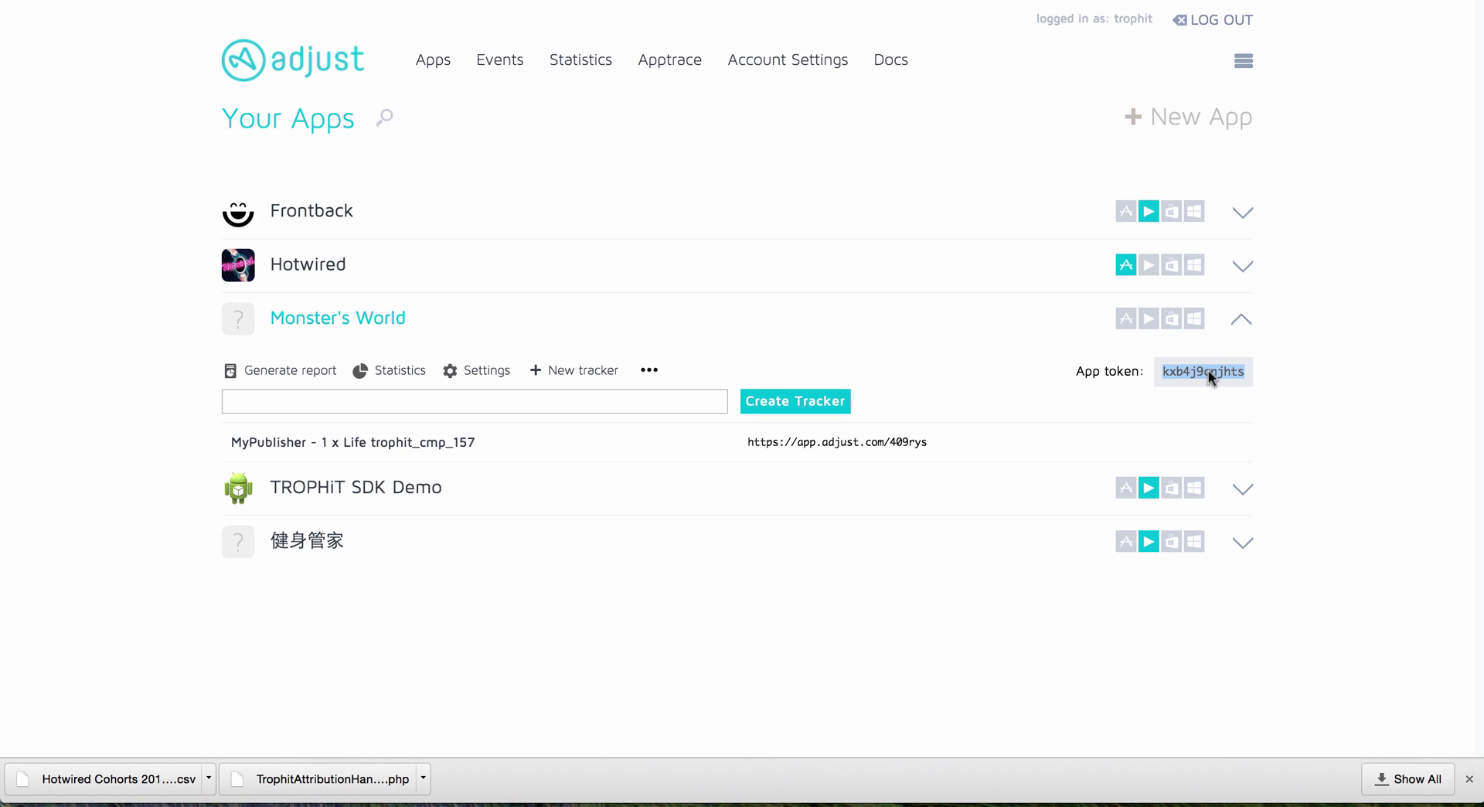
pyautogui.rightClick(1208, 370)
pyautogui.click(1232, 407)
pyautogui.press('super+Tab')
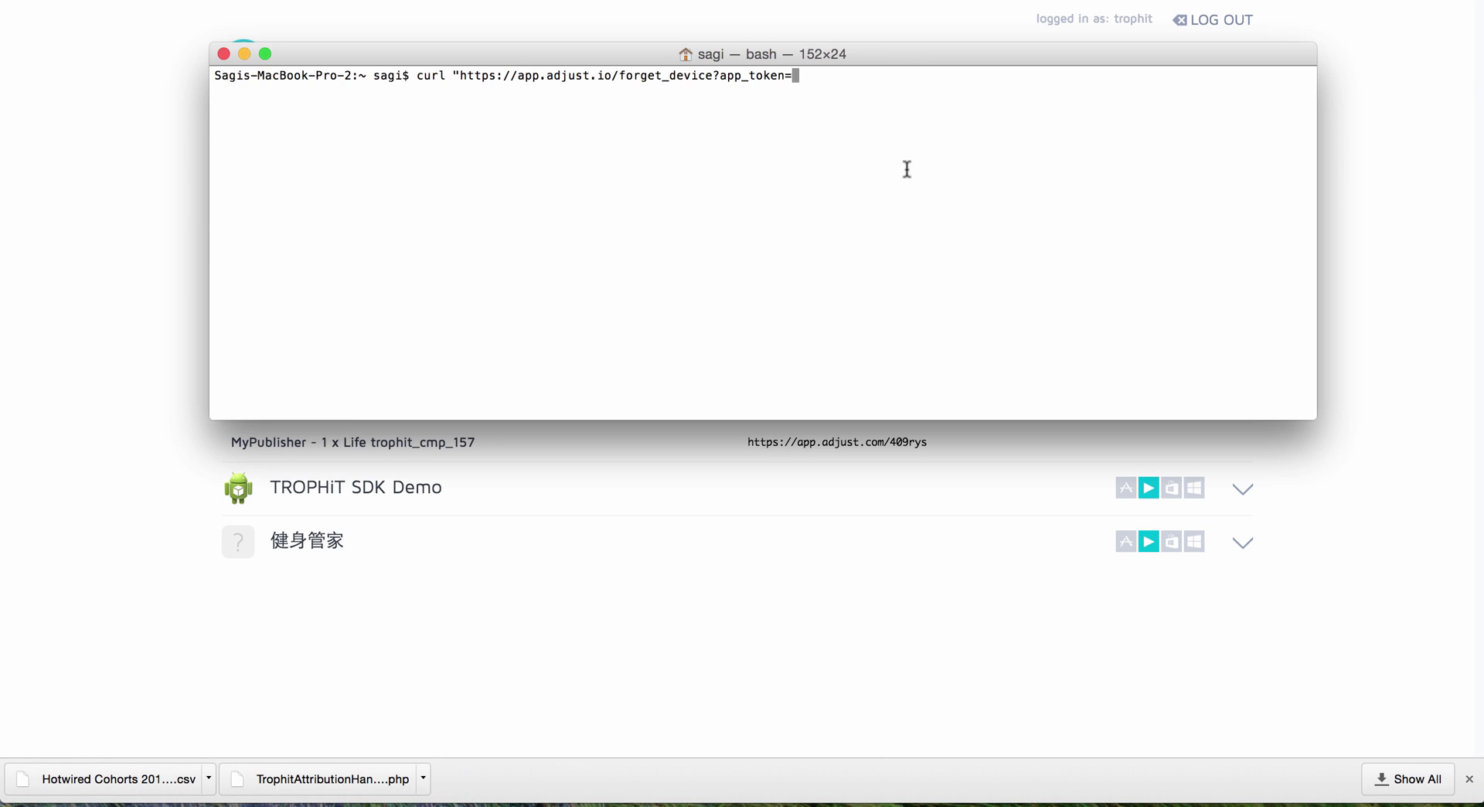
pyautogui.rightClick(805, 77)
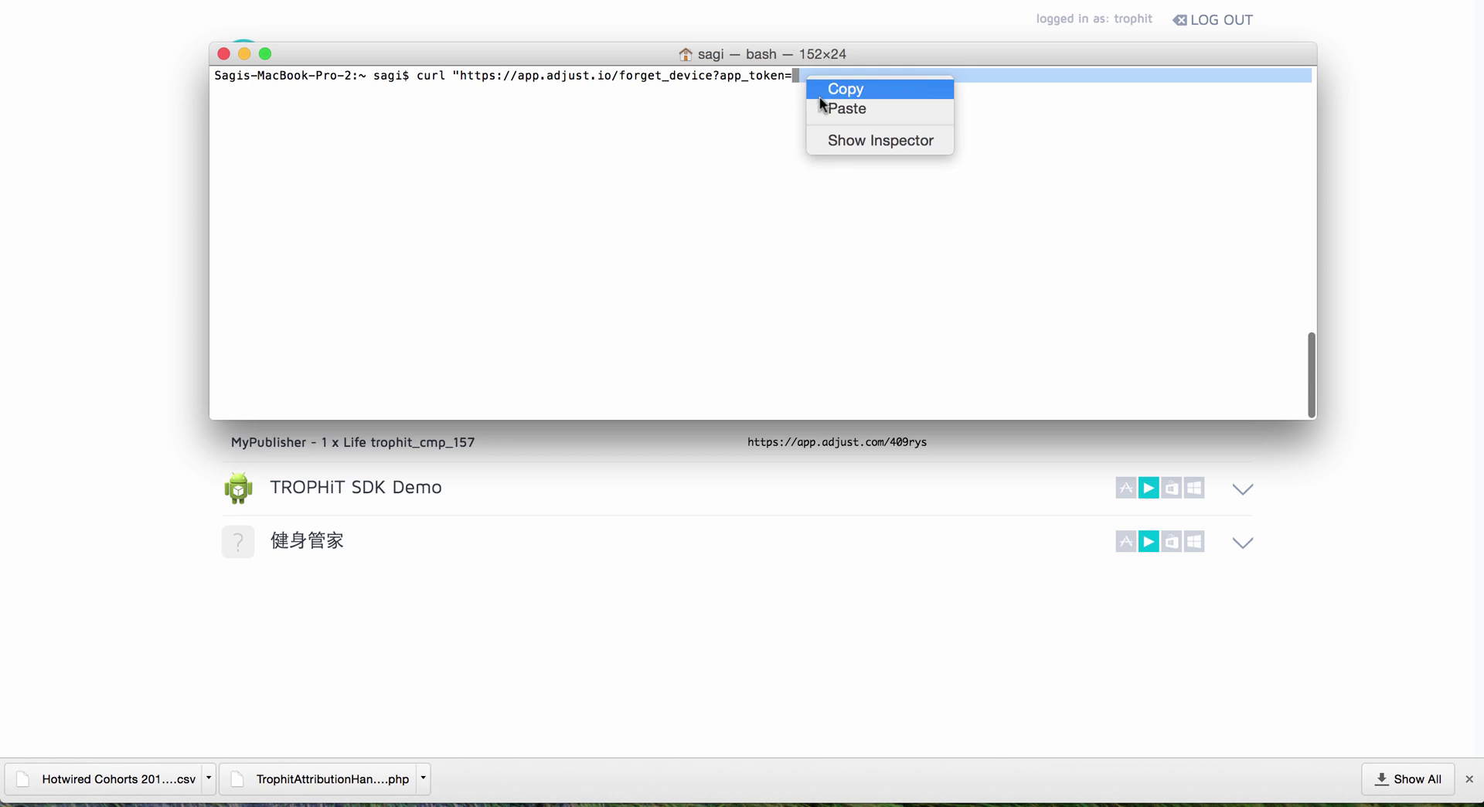
pyautogui.click(835, 111)
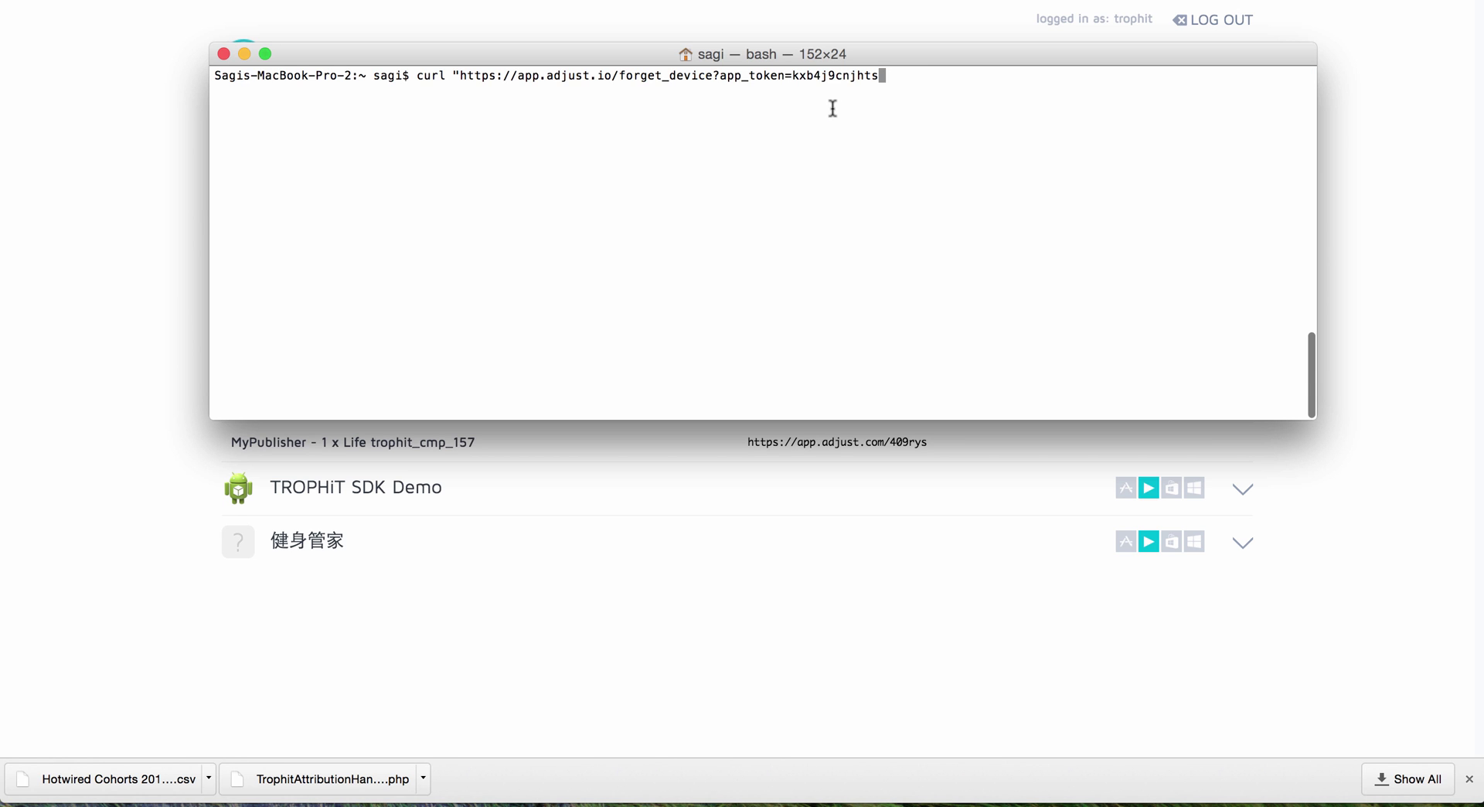
# Append "&idfa=" with the test device's IDFA and a closing quote to the curl command, run it and examine the response.
pyautogui.write('&idfa=')
pyautogui.press('super+v')
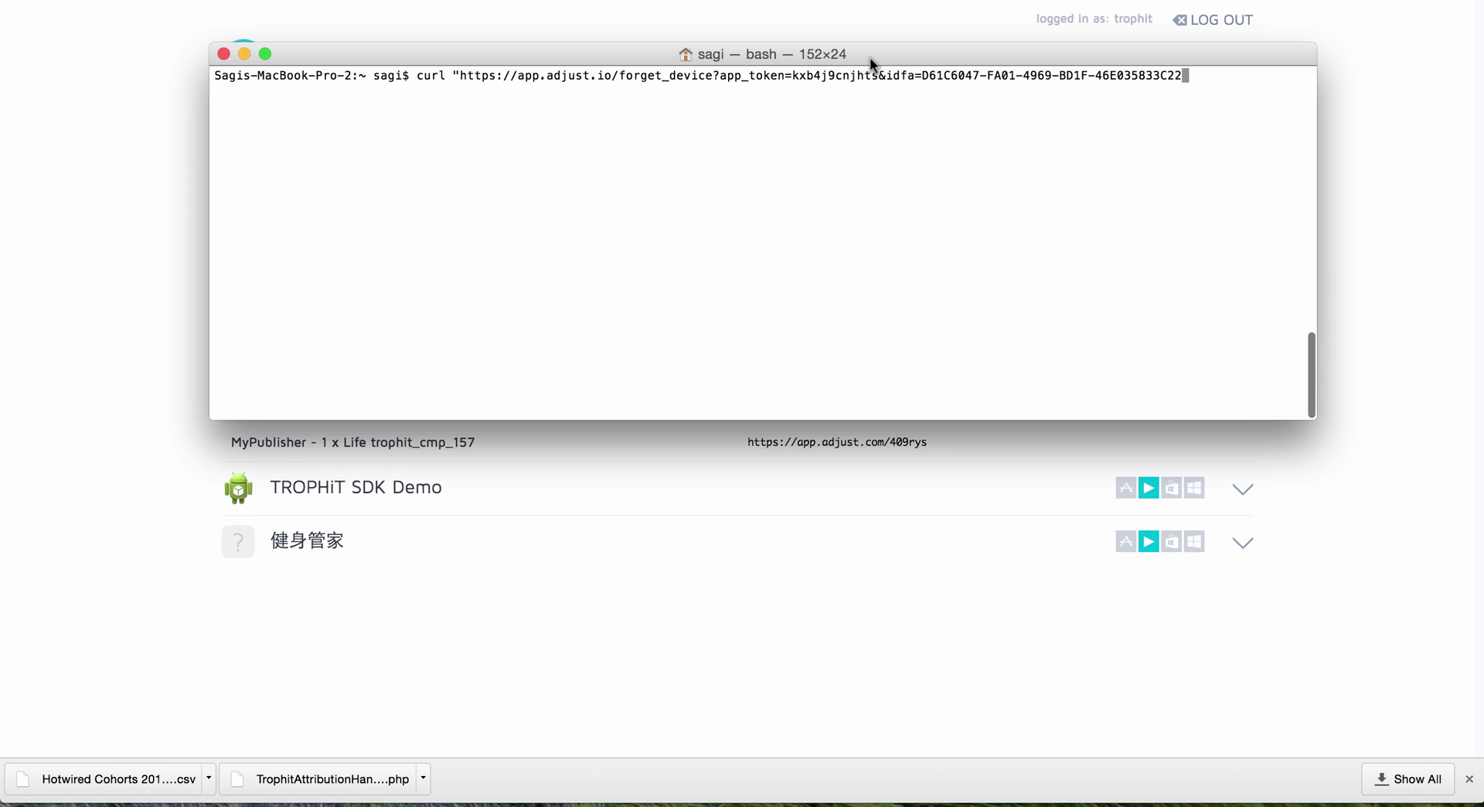
pyautogui.write('"')
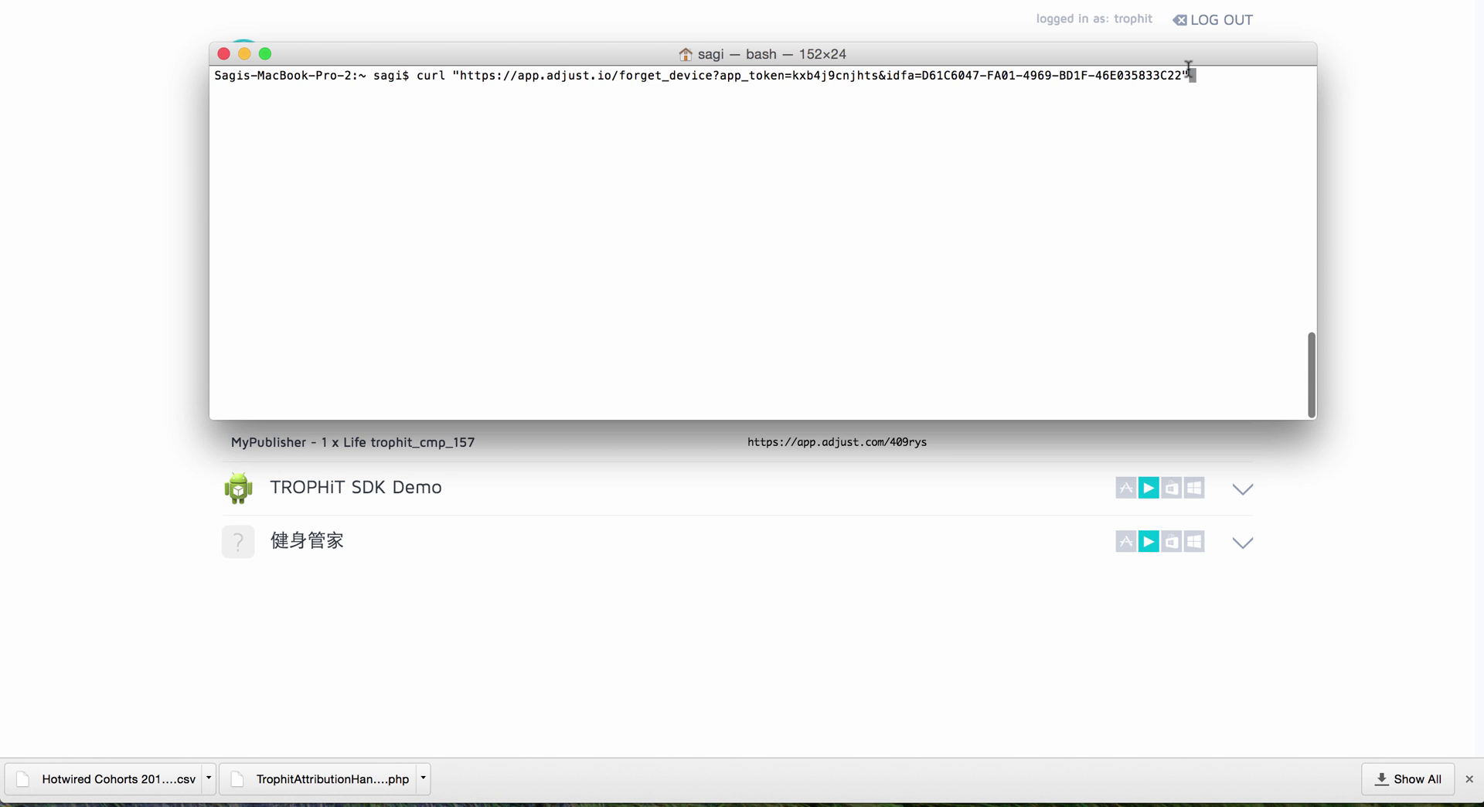
pyautogui.press('Return')
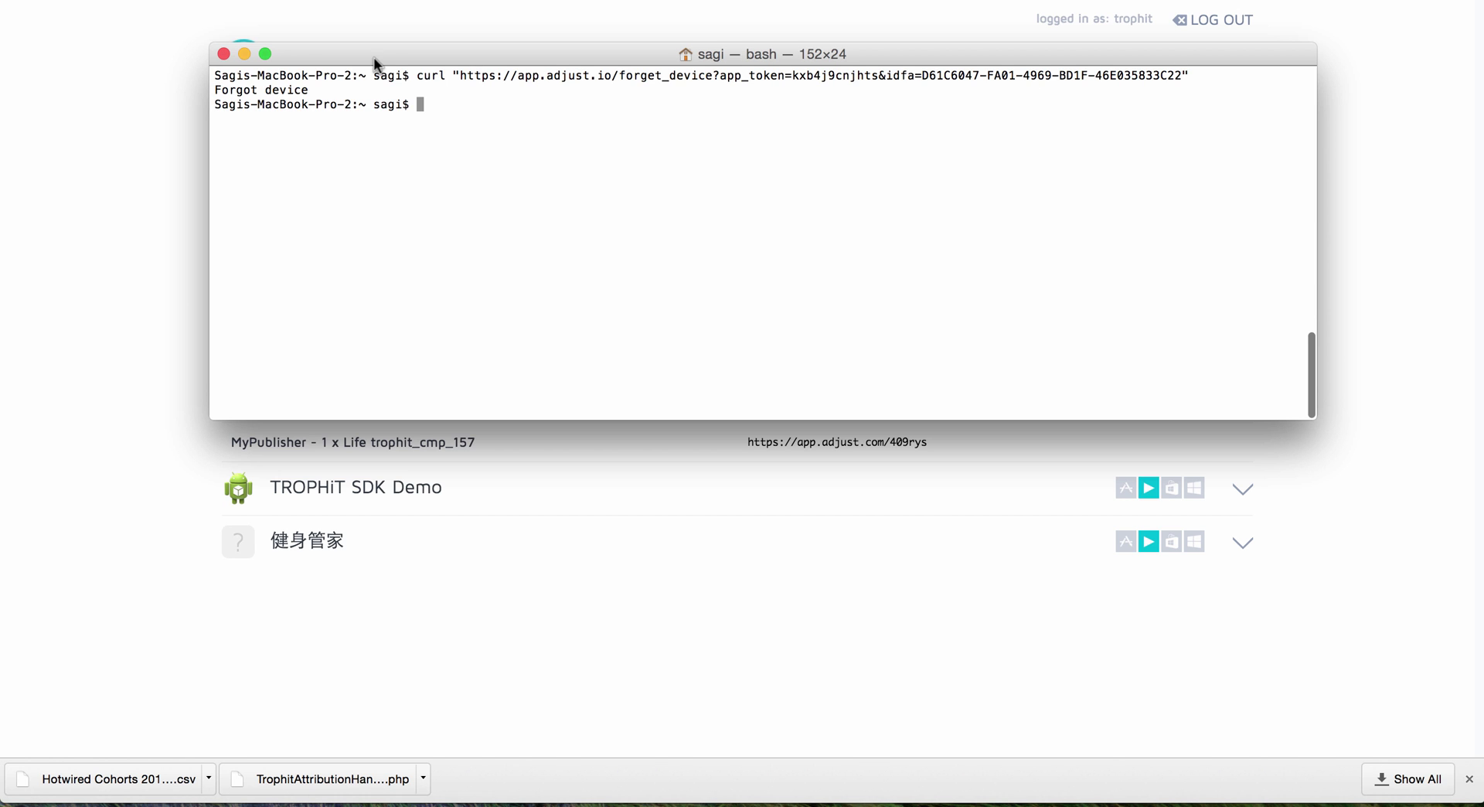
pyautogui.moveTo(310, 86); pyautogui.dragTo(211, 89)
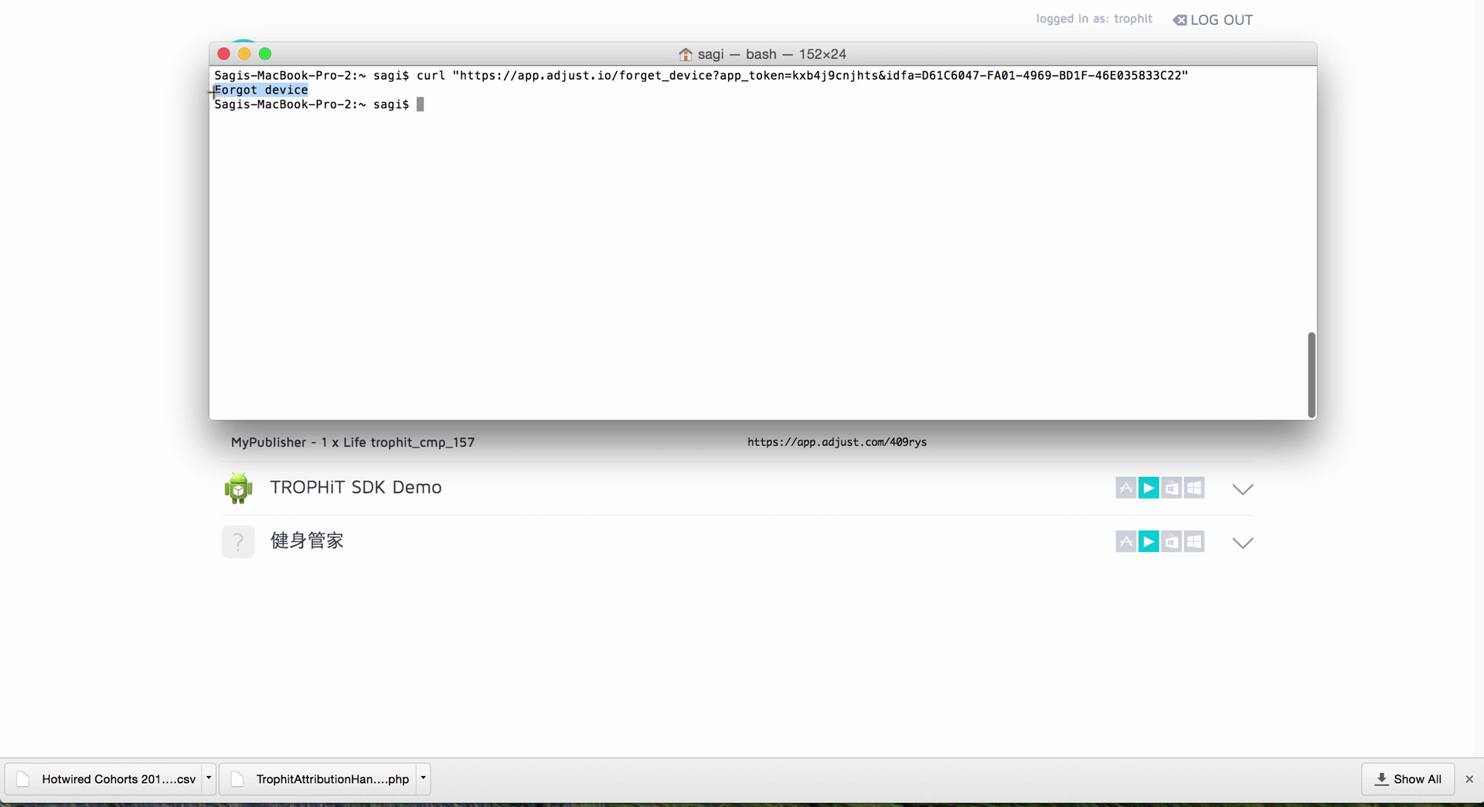
# Run the same forget_device curl command again and examine its response.
pyautogui.click(1148, 77)
pyautogui.press('Up')
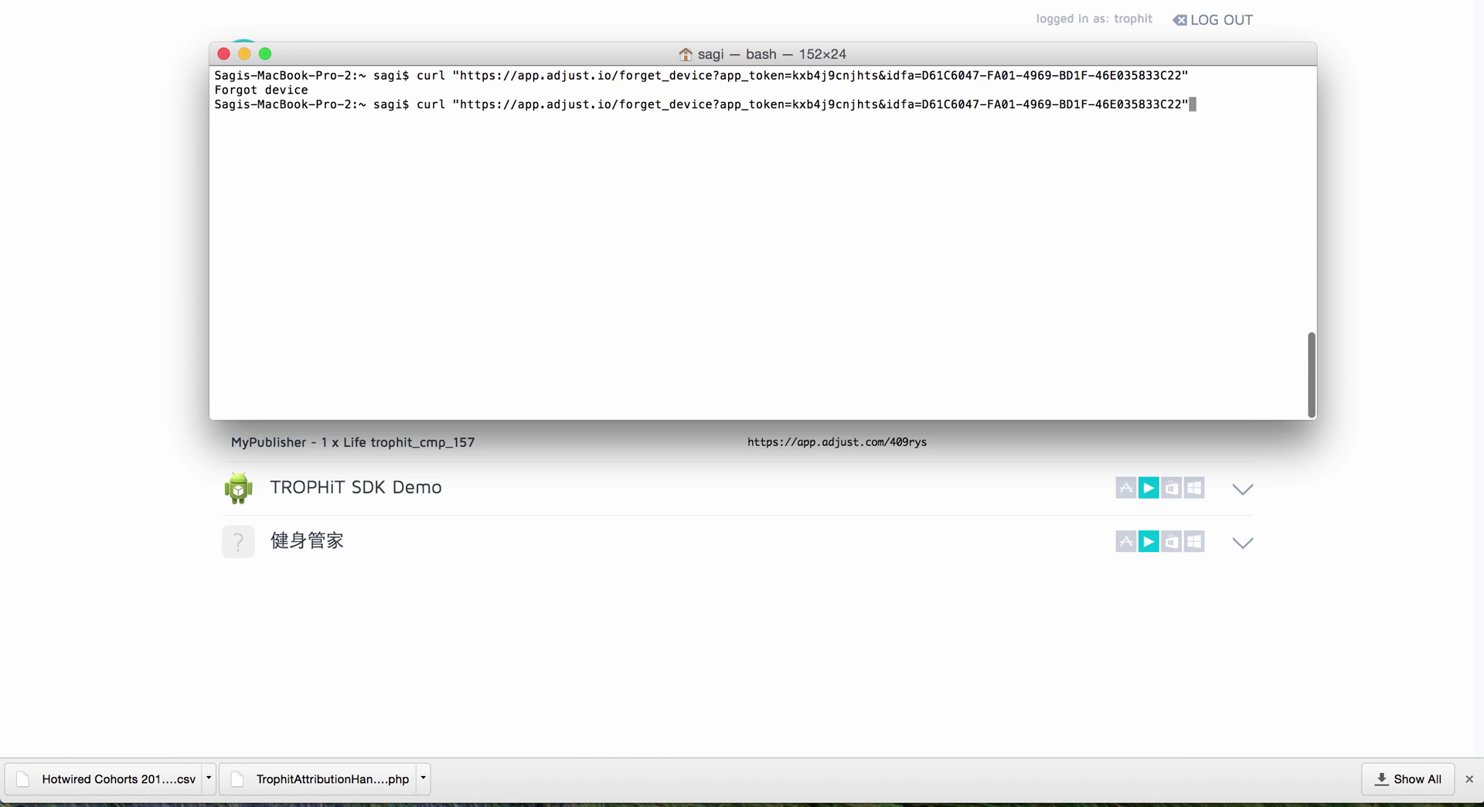
pyautogui.press('Return')
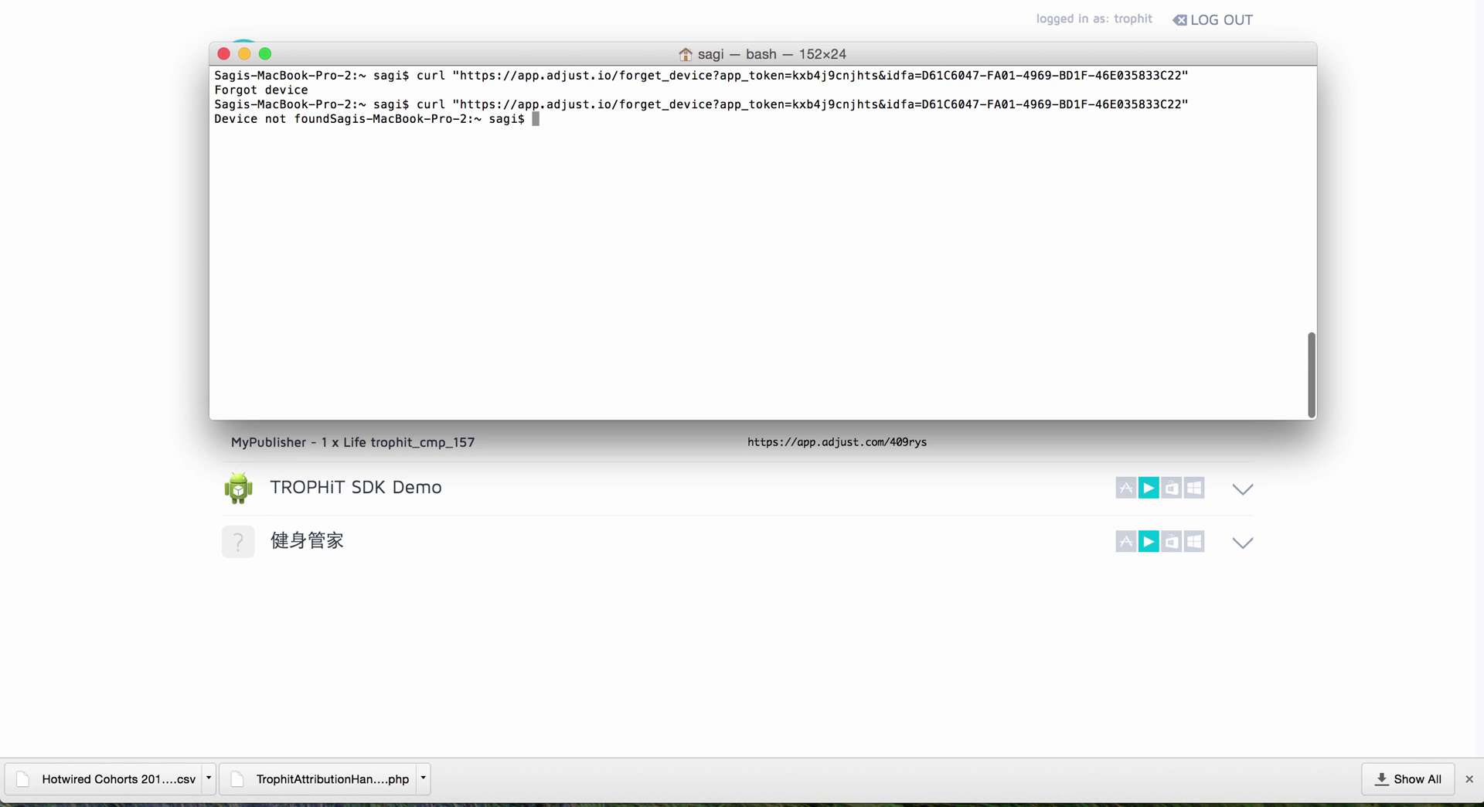
pyautogui.moveTo(330, 119); pyautogui.dragTo(215, 121)
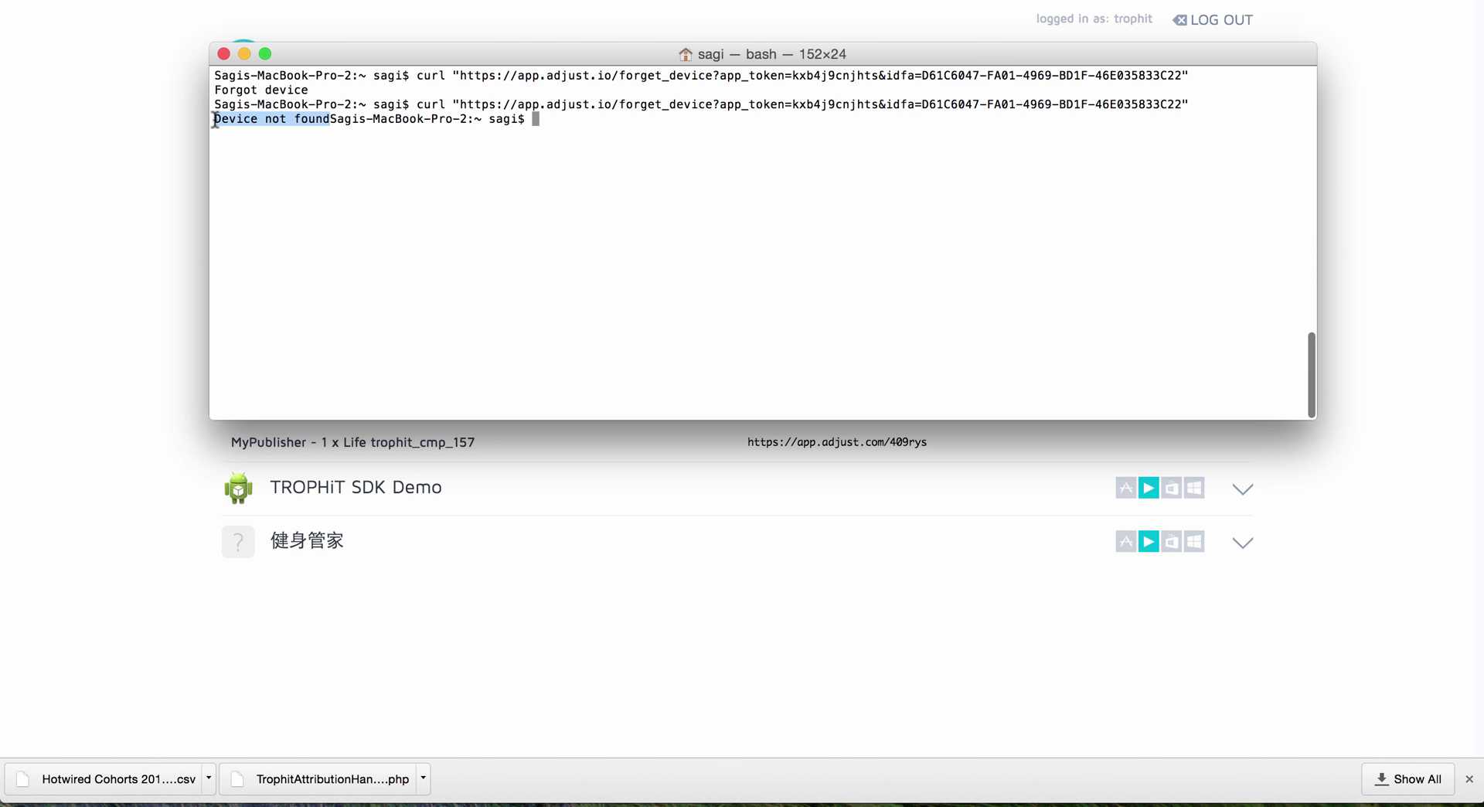
# Return to TROPHiT's Integration Testing instructions and examine the steps on uninstalling the app, opening the voucher's tracking link and verifying redemption.
pyautogui.press('super+Tab')
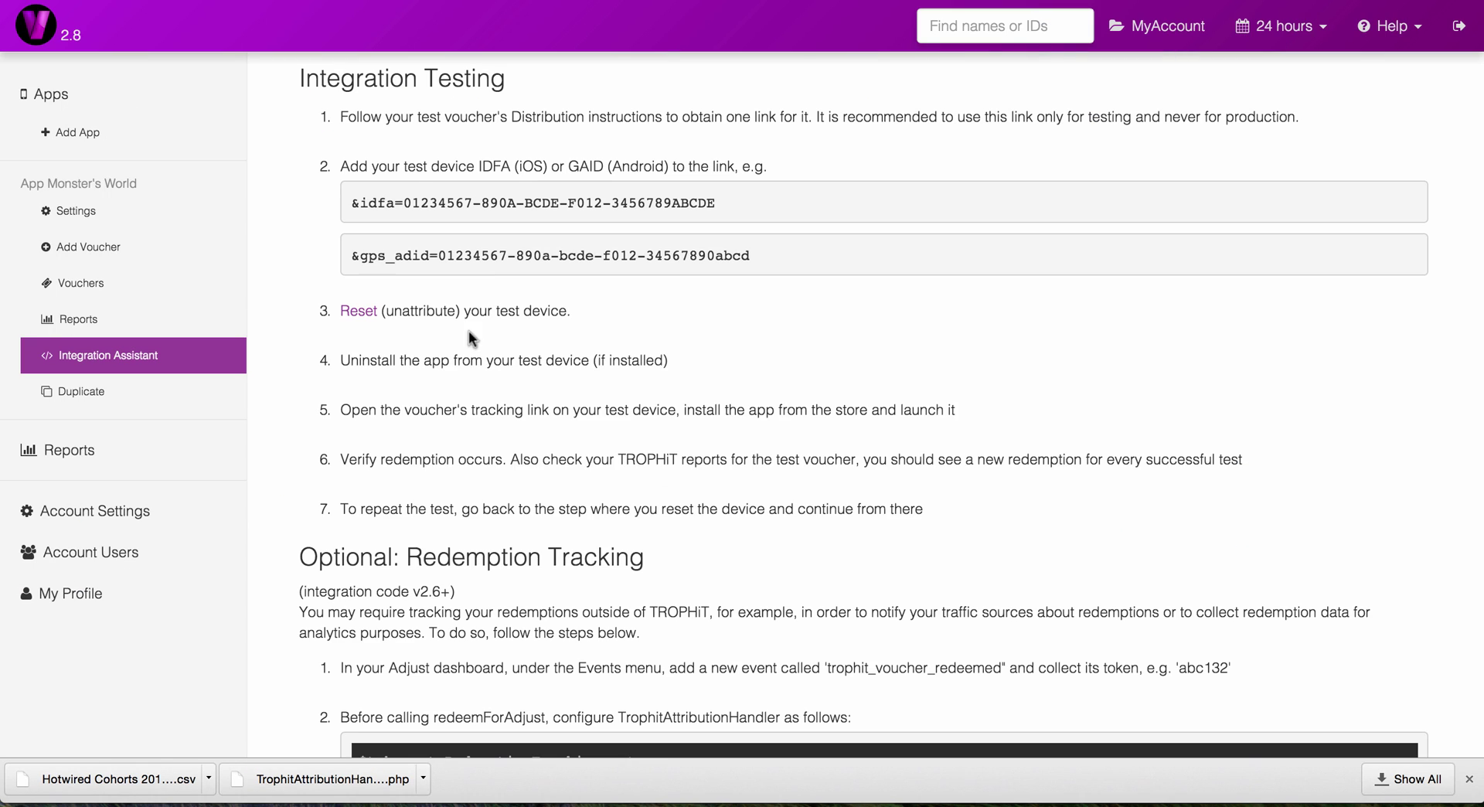
pyautogui.doubleClick(362, 361)
pyautogui.moveTo(344, 410); pyautogui.dragTo(562, 409)
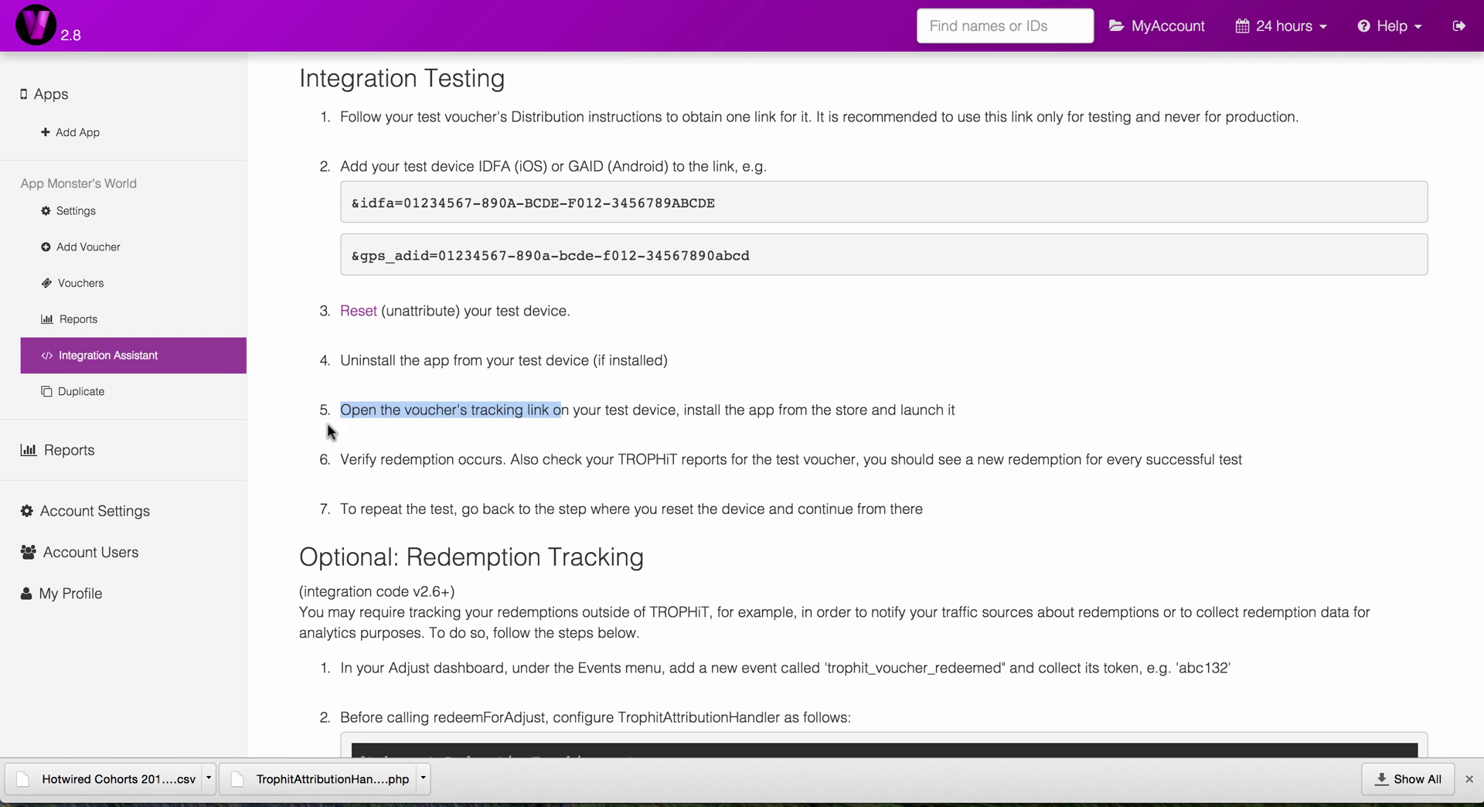
pyautogui.moveTo(342, 460); pyautogui.dragTo(504, 461)
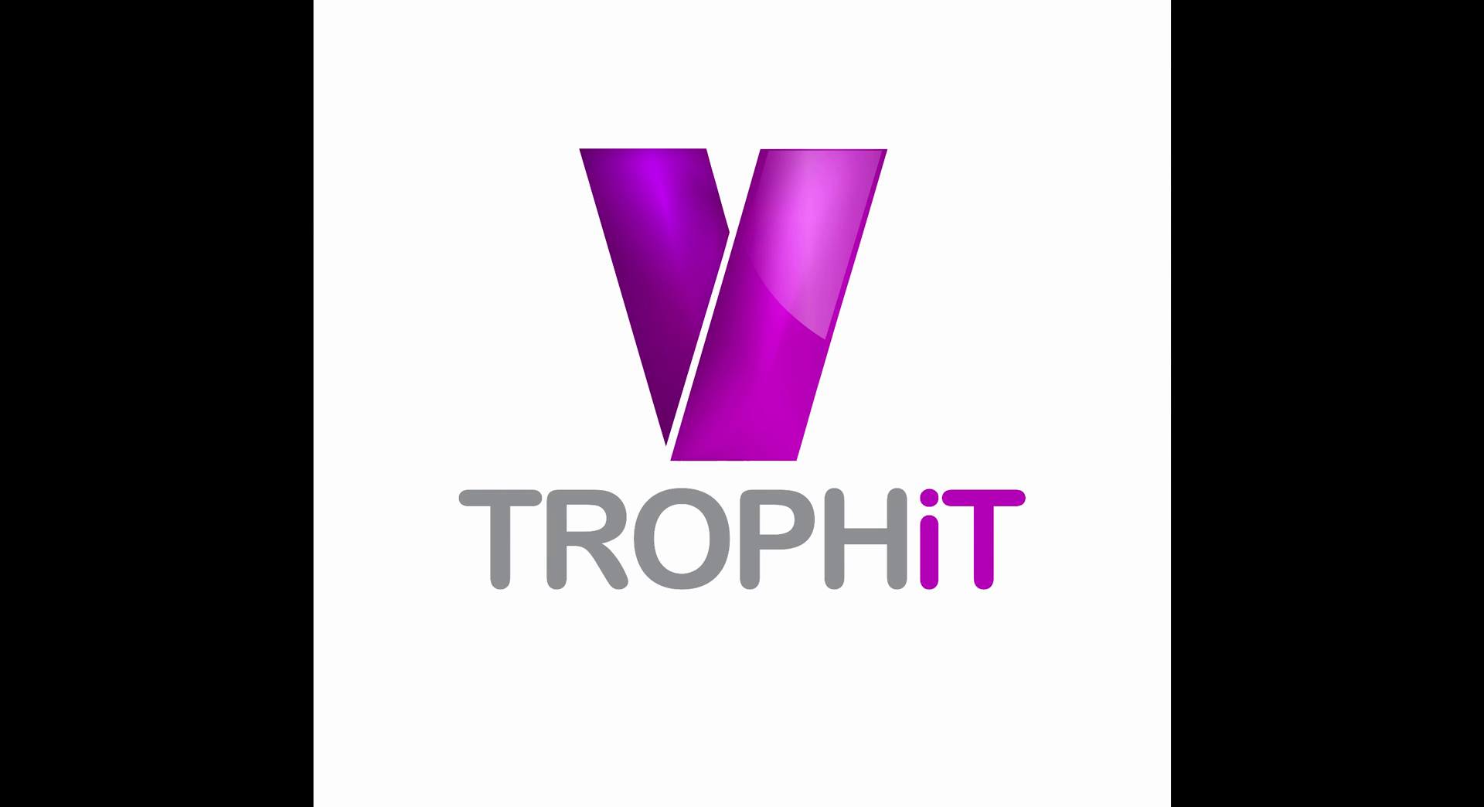